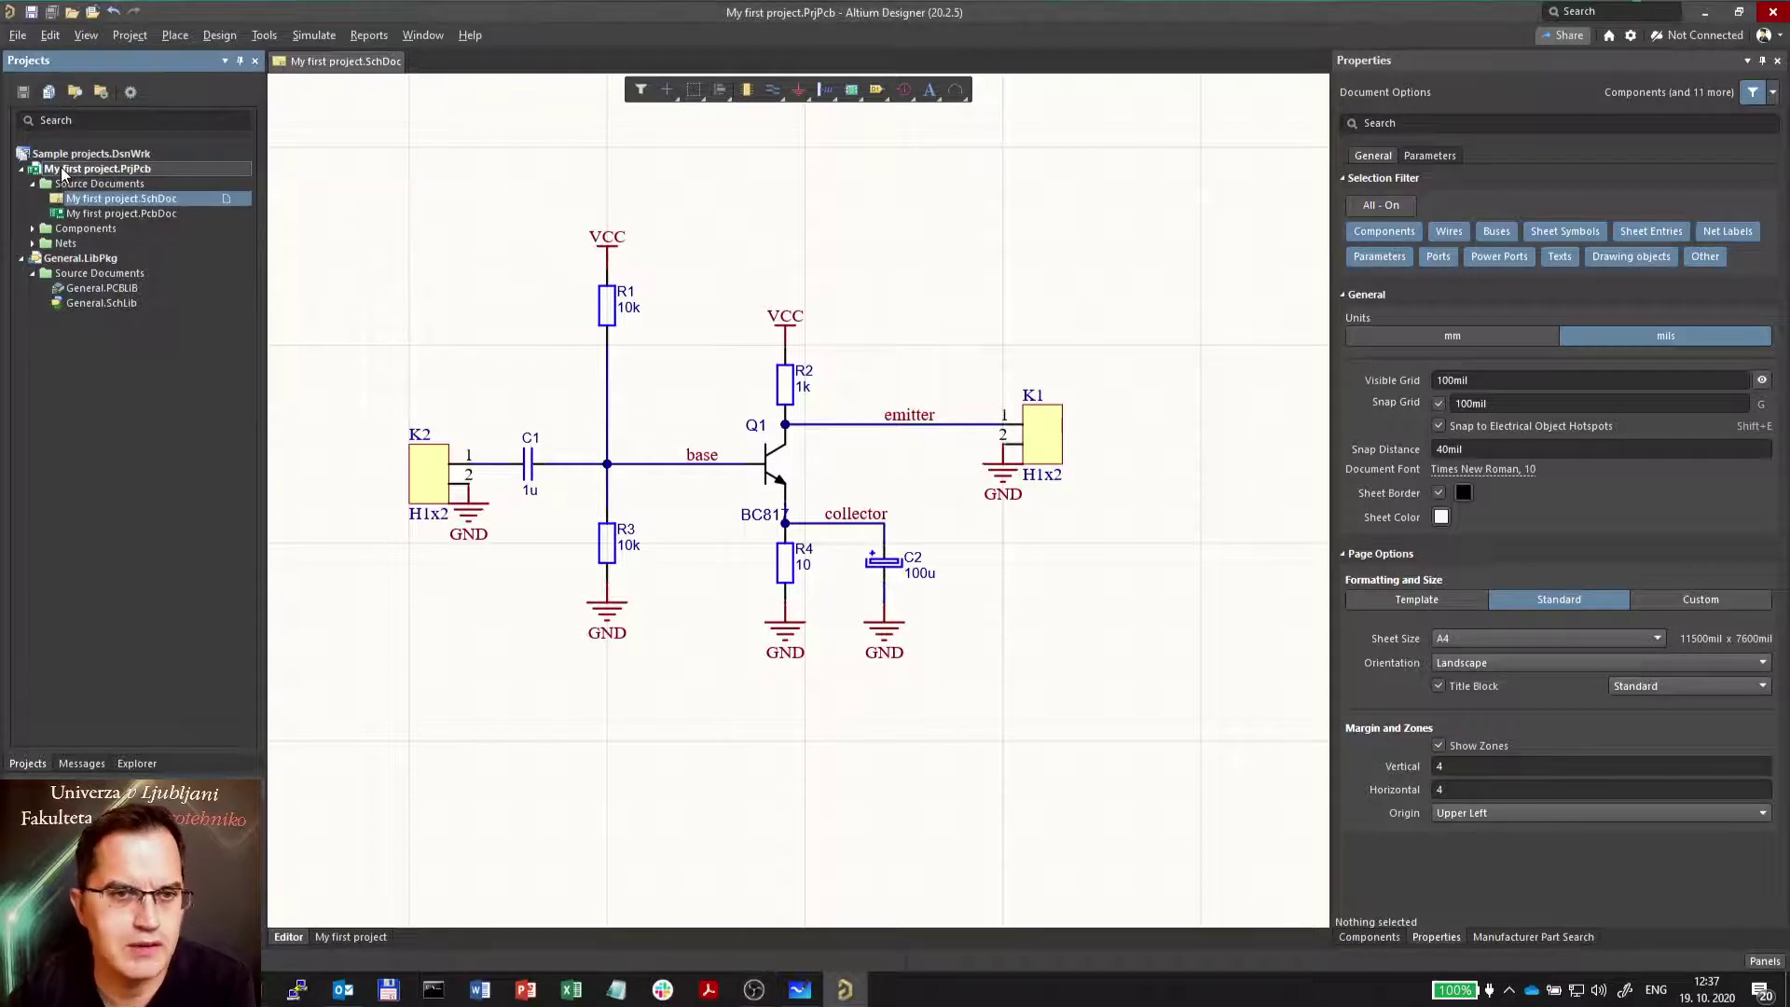
Validate My first project.PrjPcb and show Messages reporting a successful compile with no errors.
right_click(61, 169)
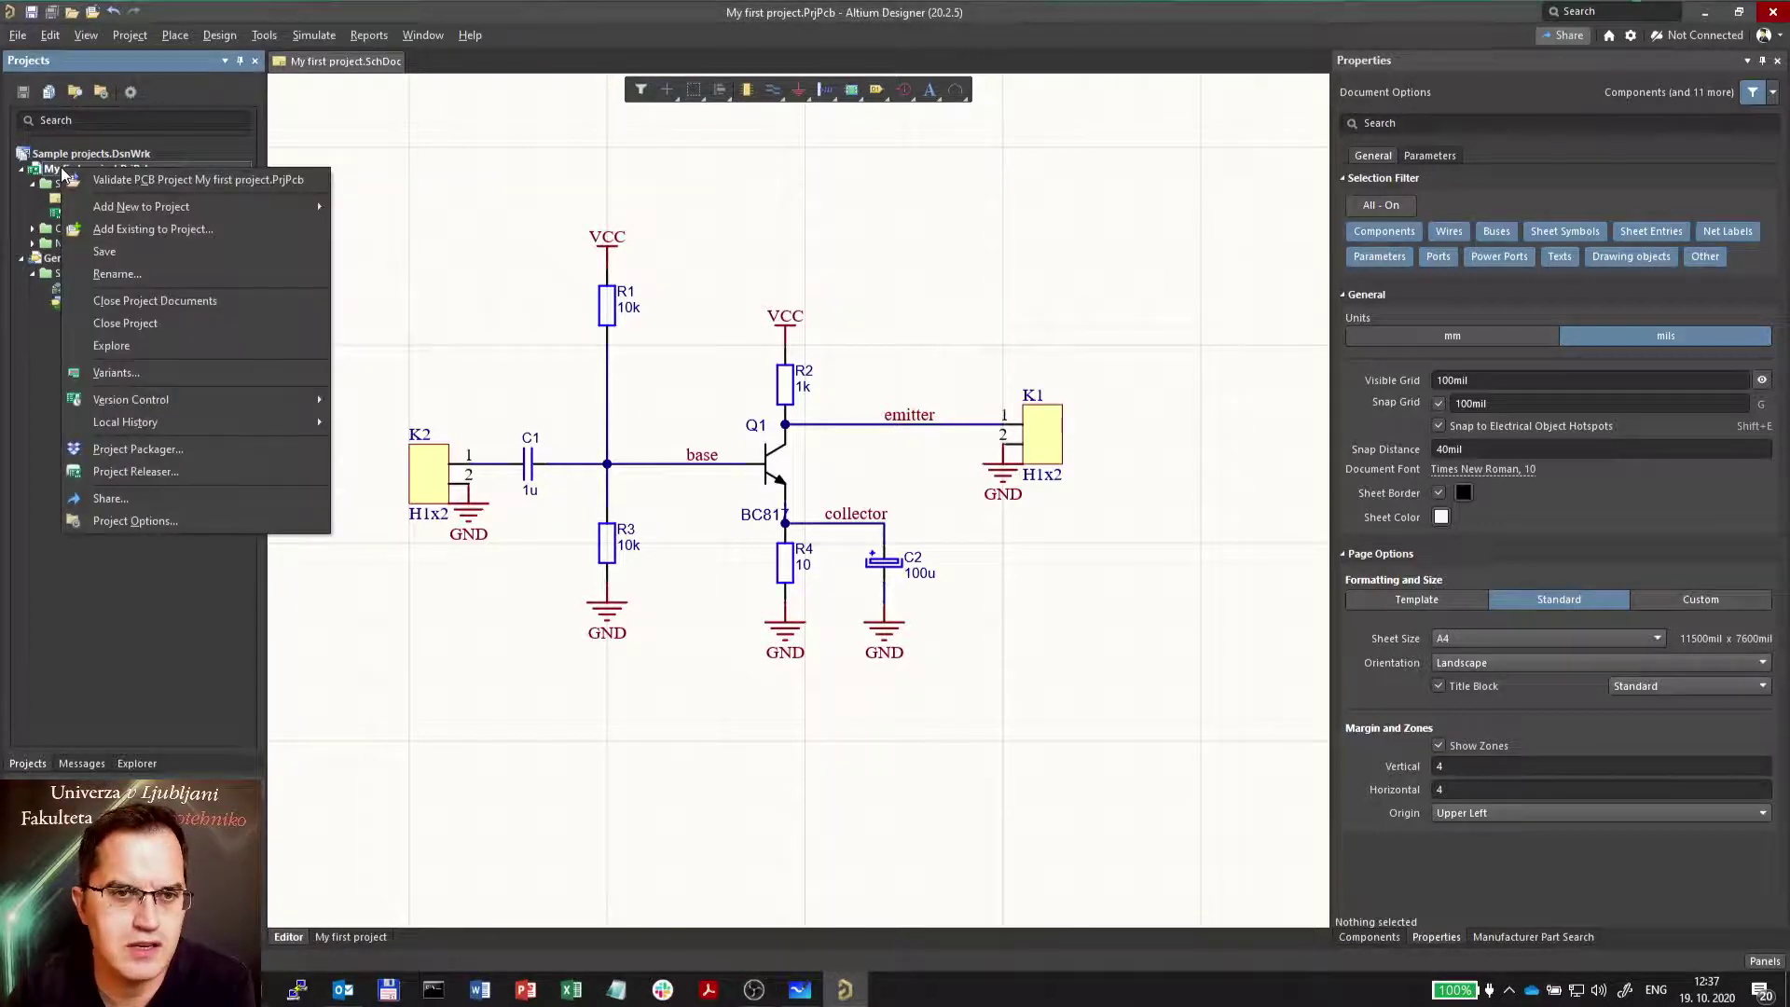
click(188, 179)
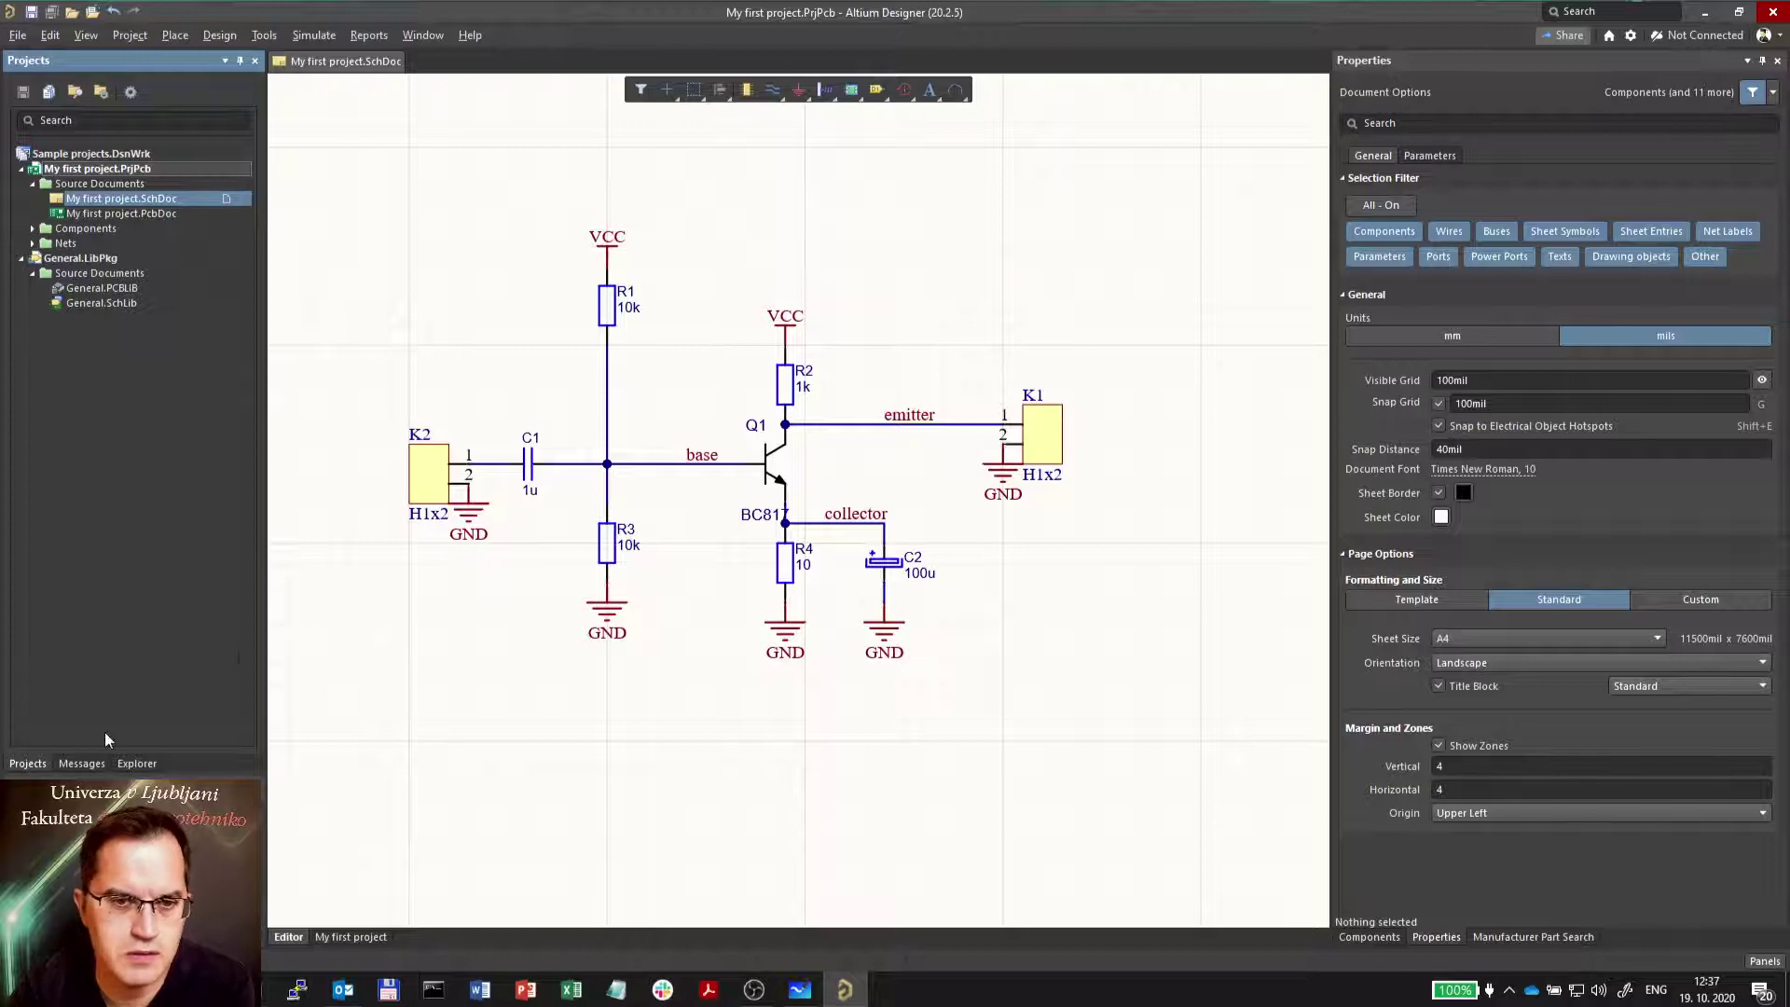
click(89, 764)
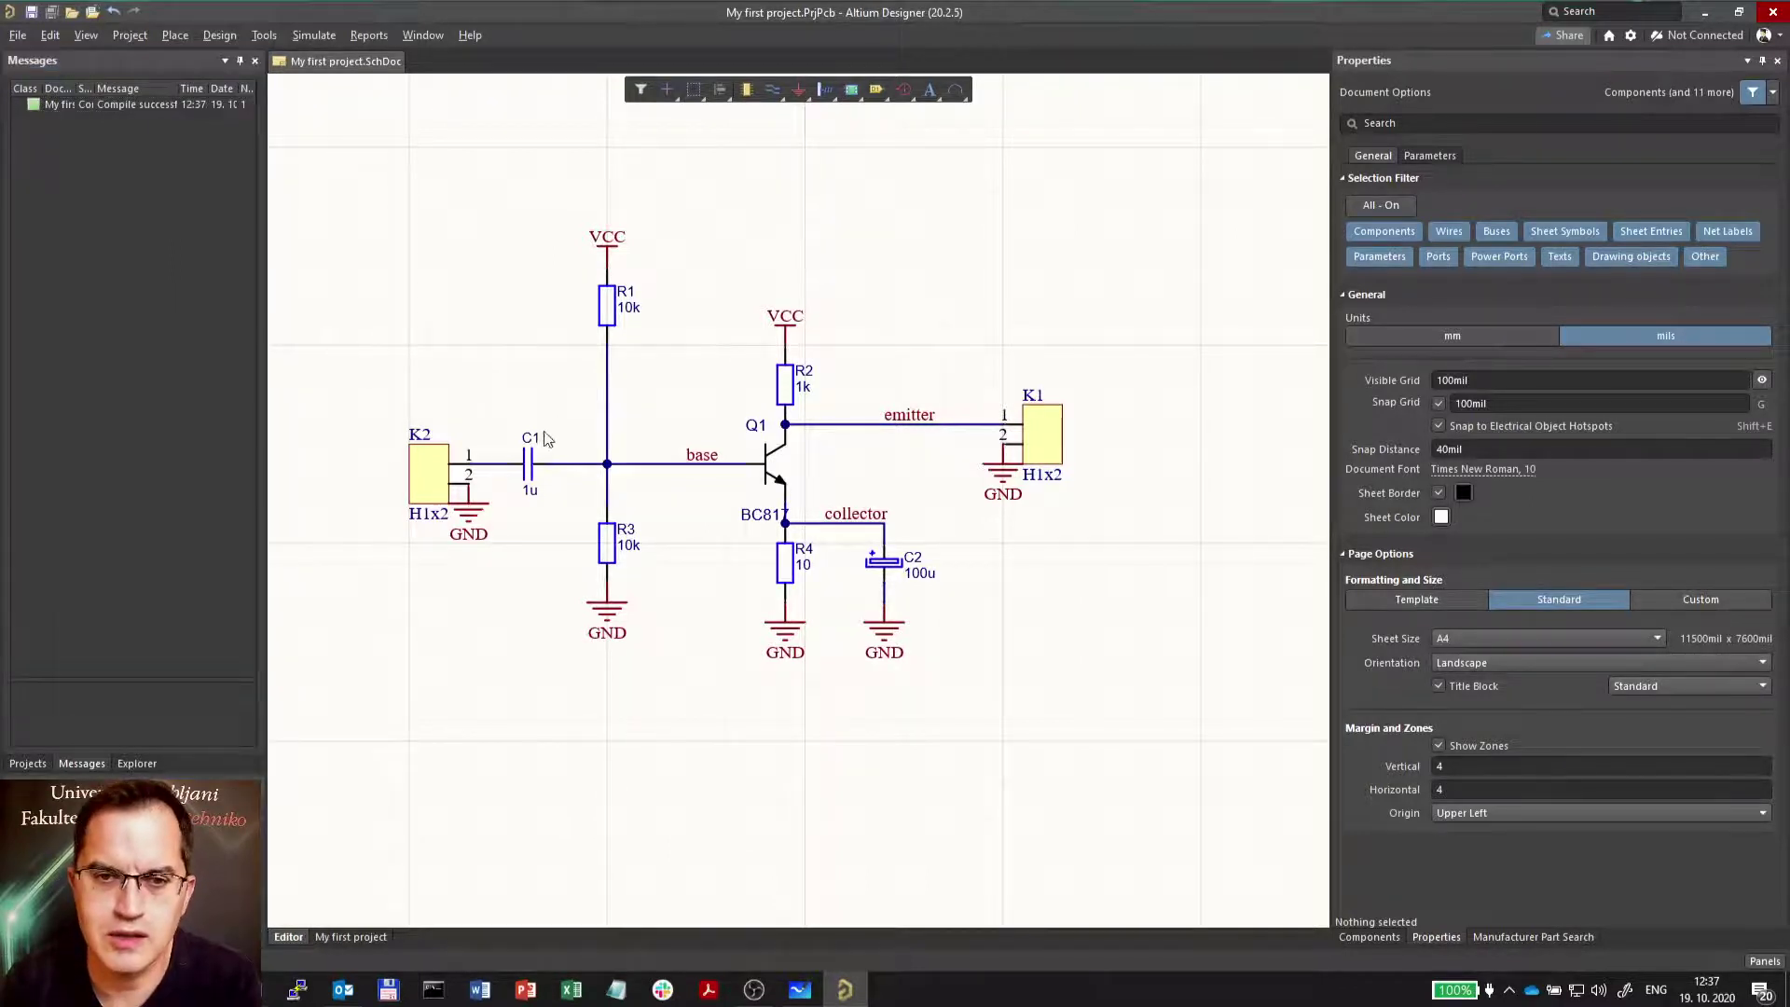
Copy the 1u capacitor C1 above the circuit, revalidate, and inspect the Un-Designated Part C? error.
click(527, 461)
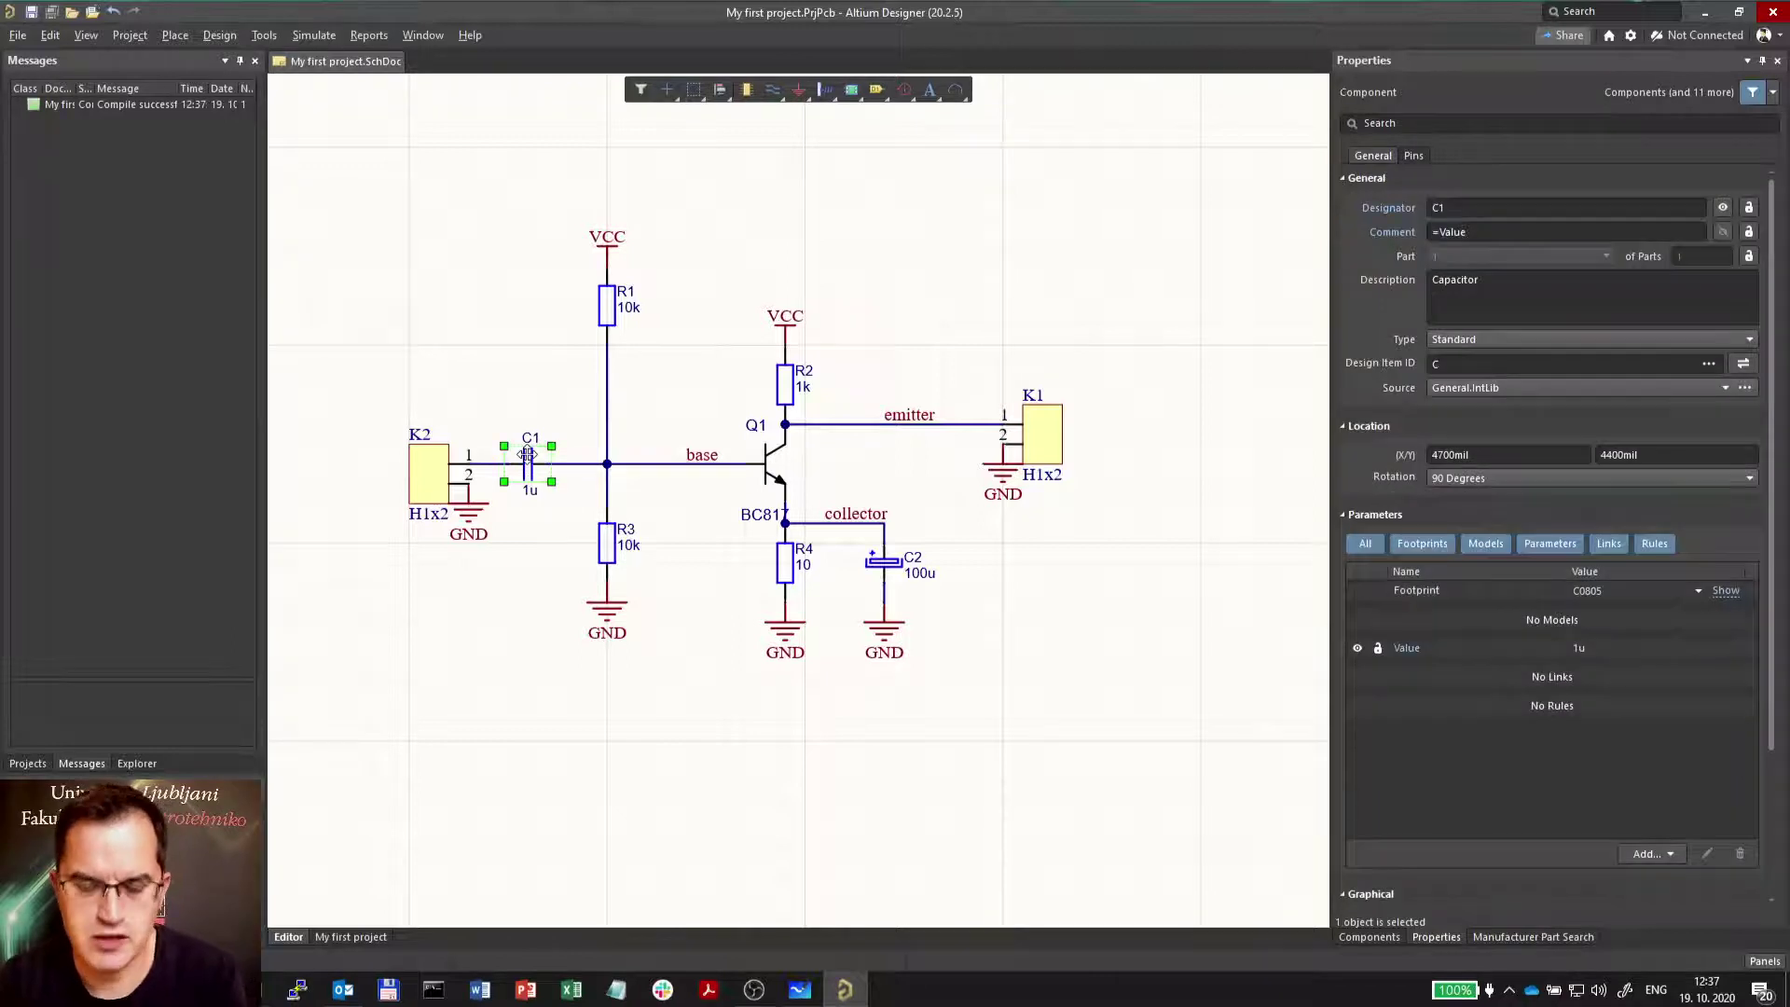
shift+drag(527, 461, 907, 326)
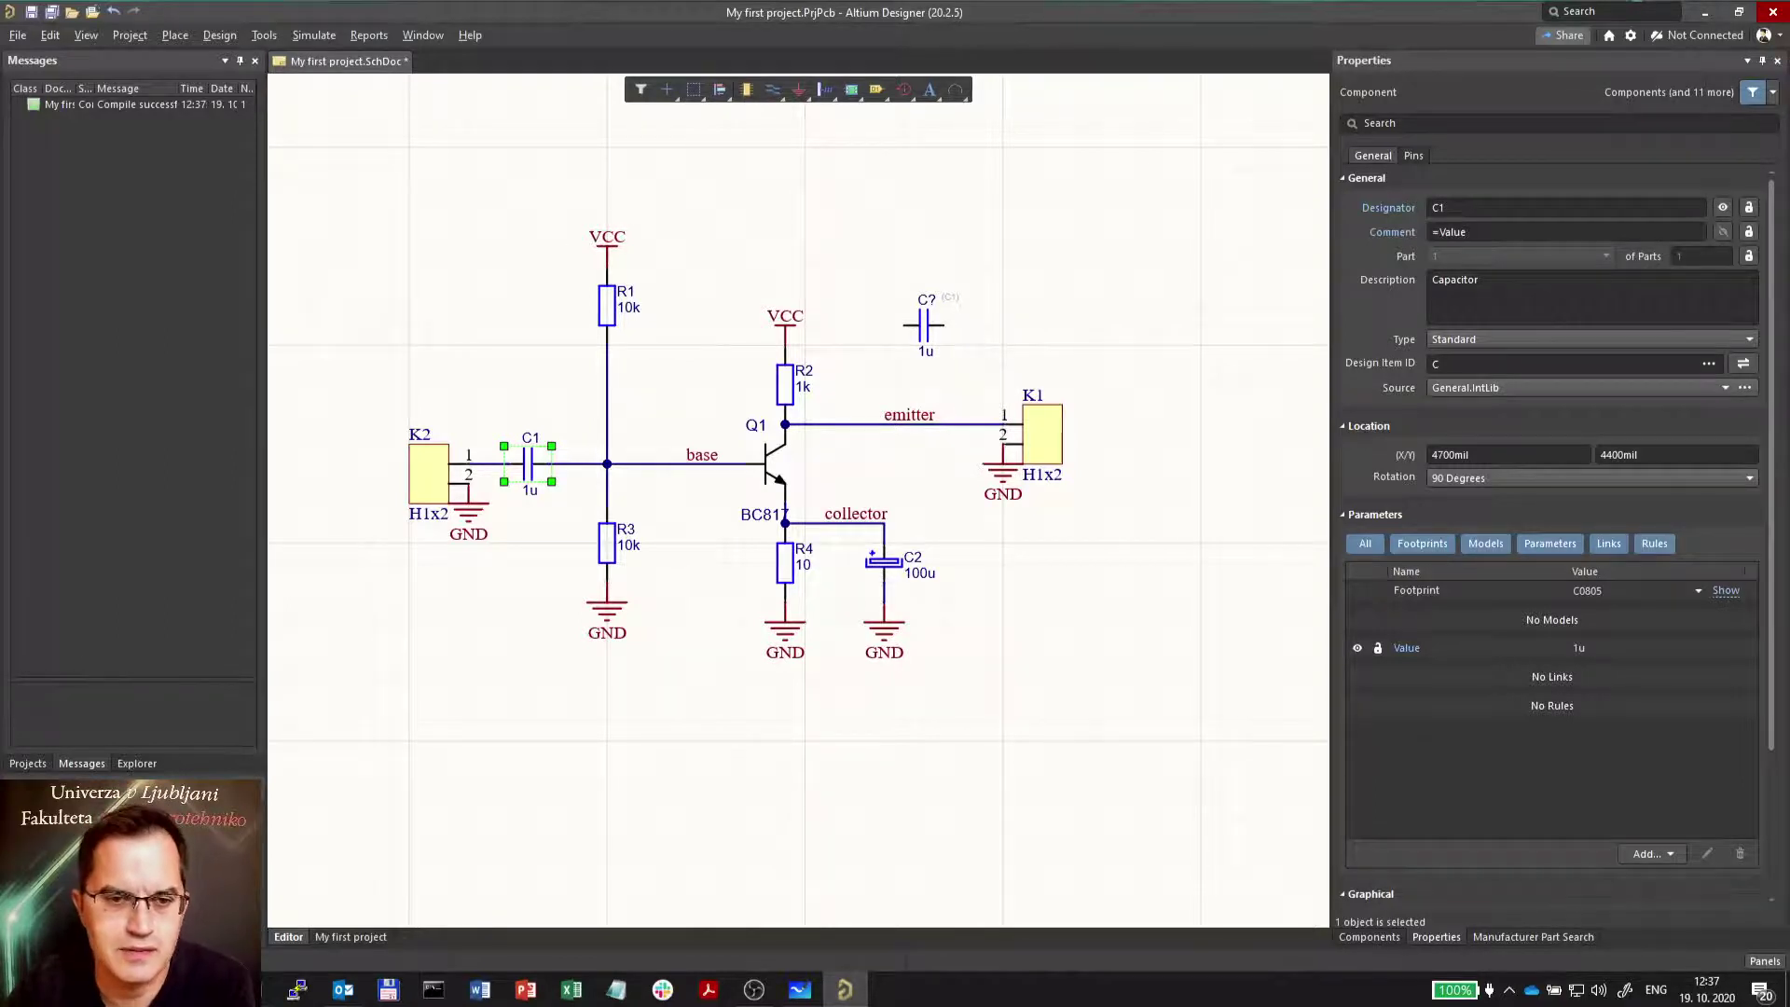
click(28, 763)
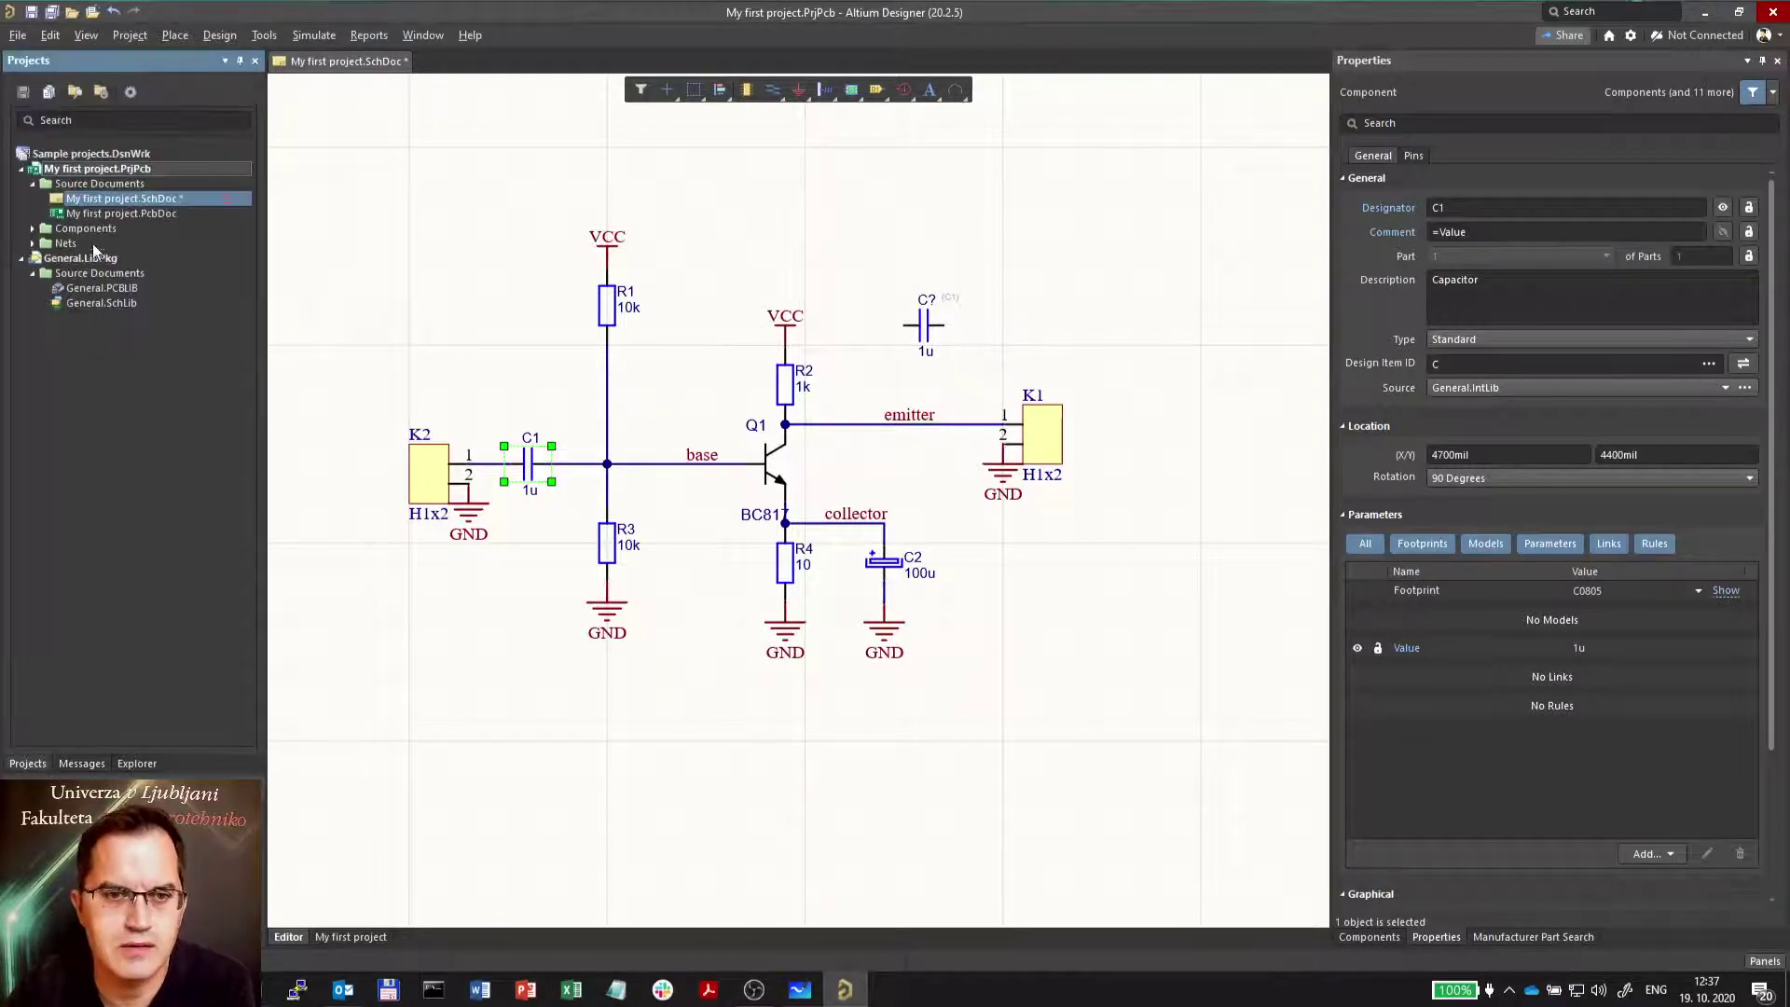
right_click(93, 173)
key(Escape)
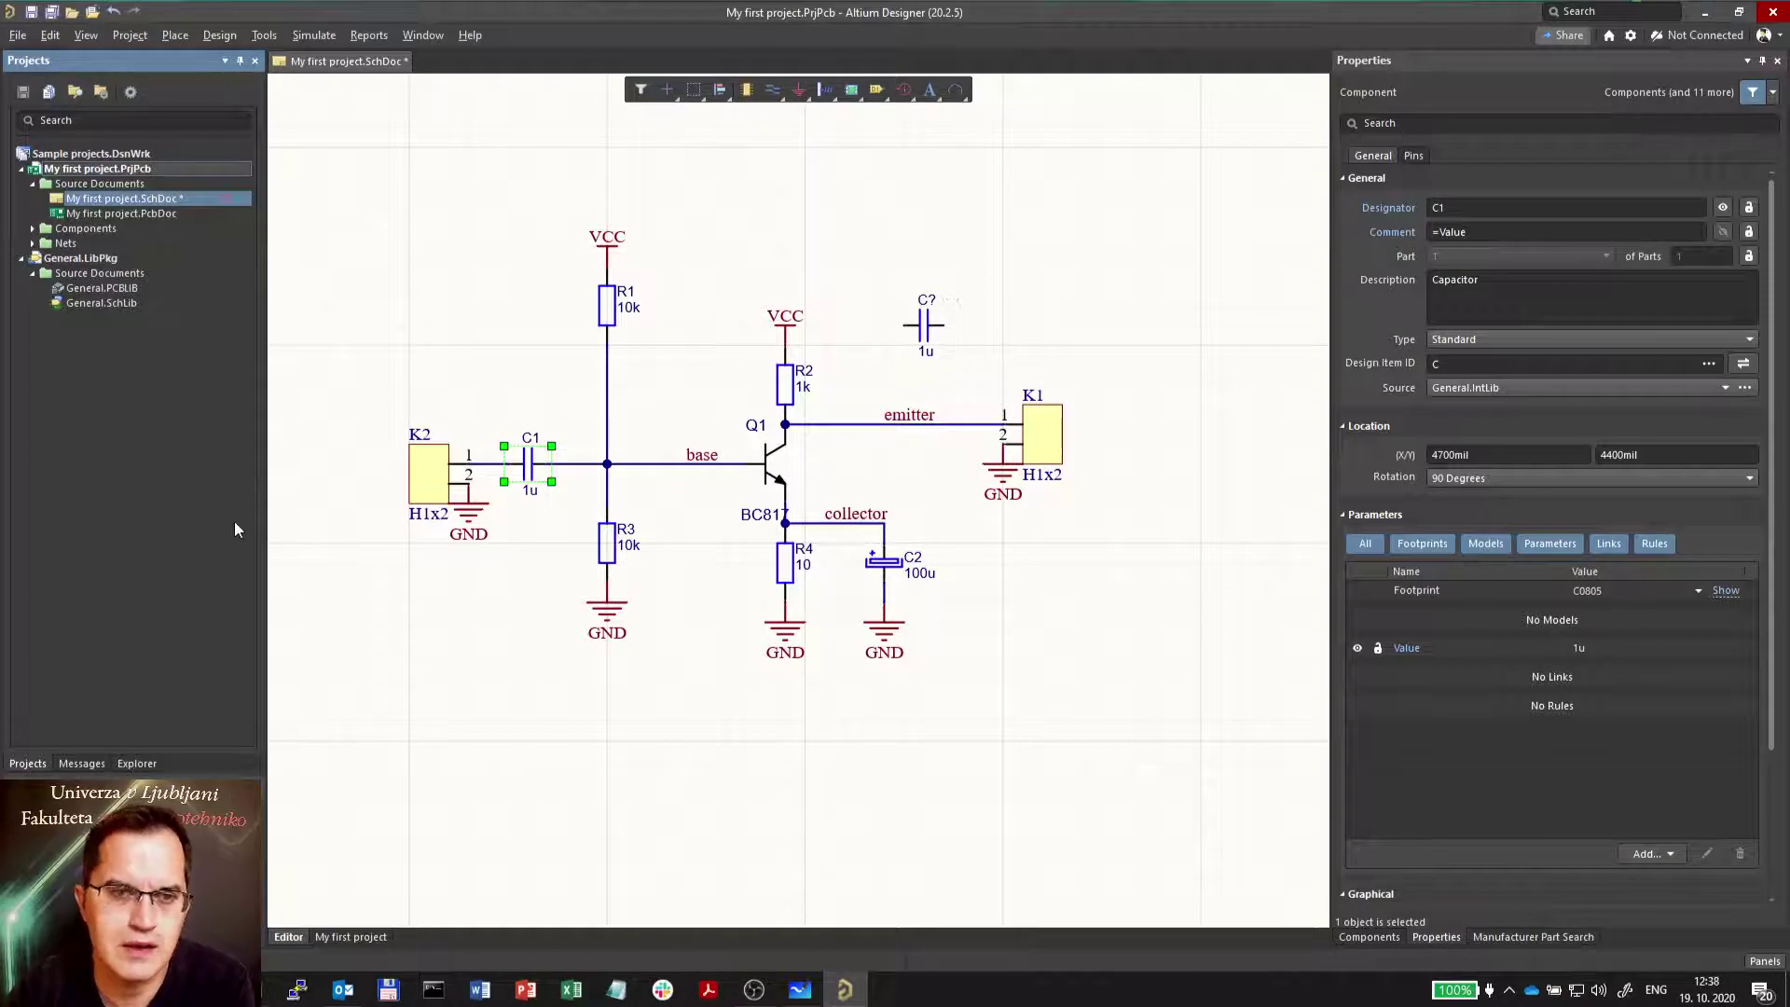
click(82, 763)
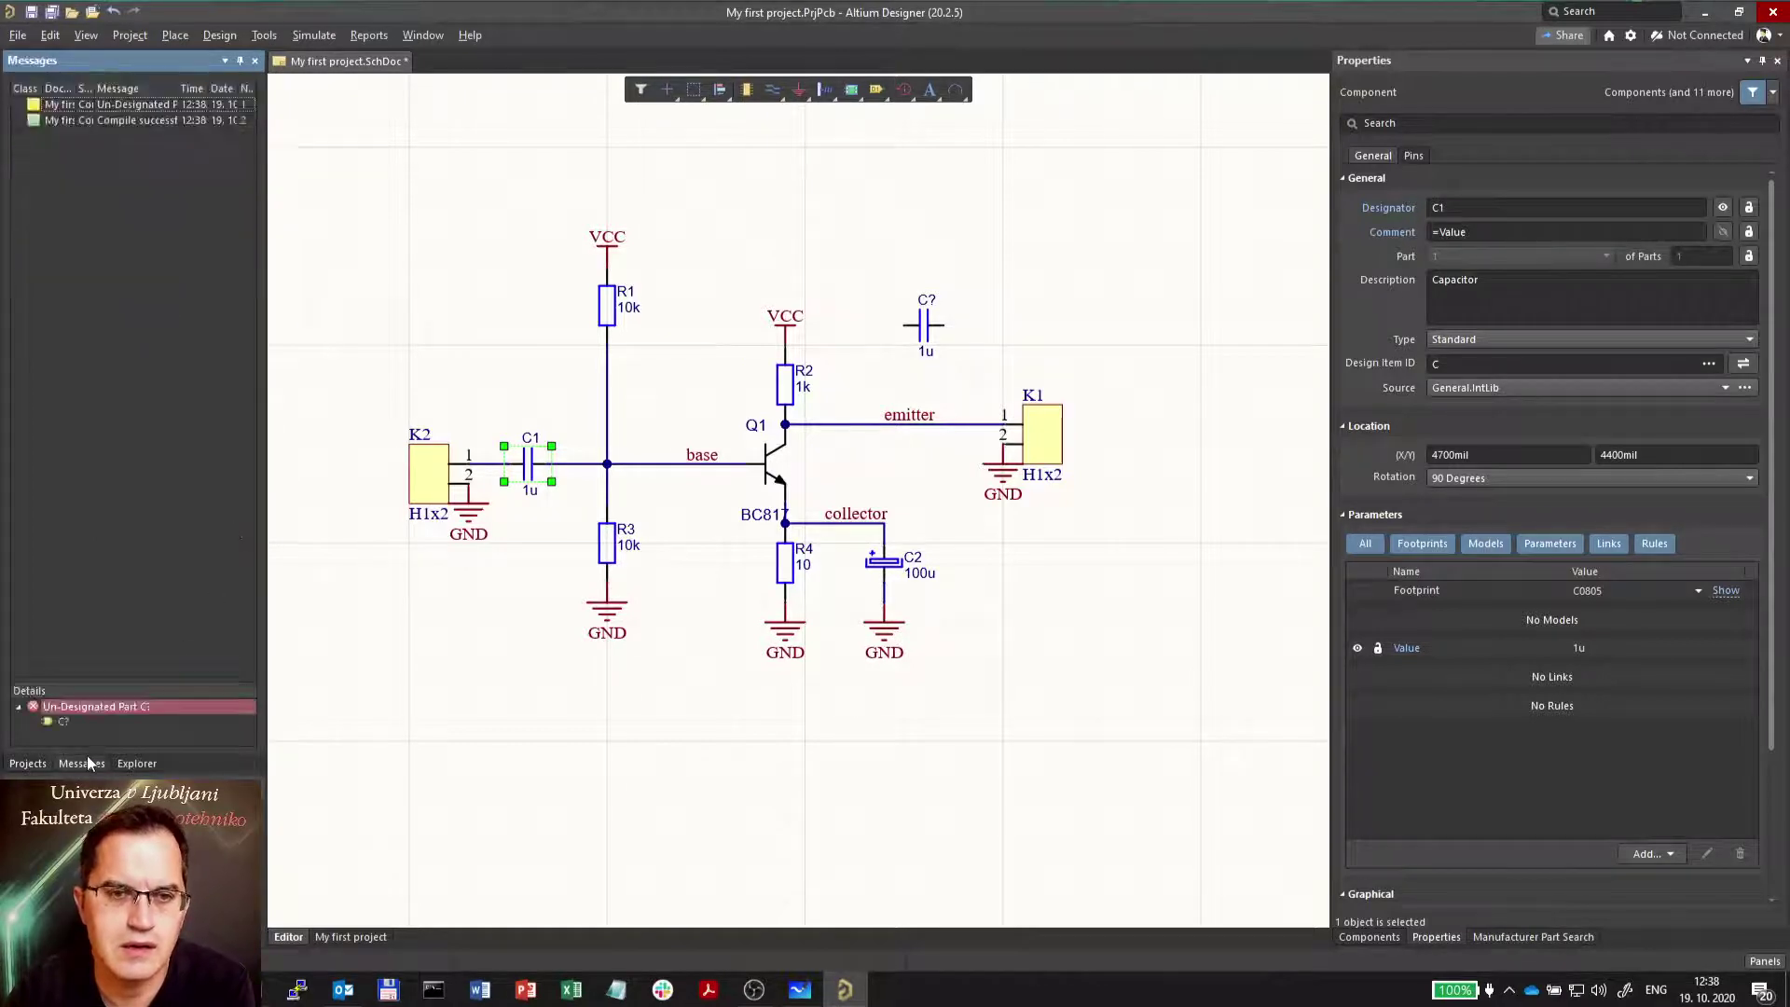
click(33, 106)
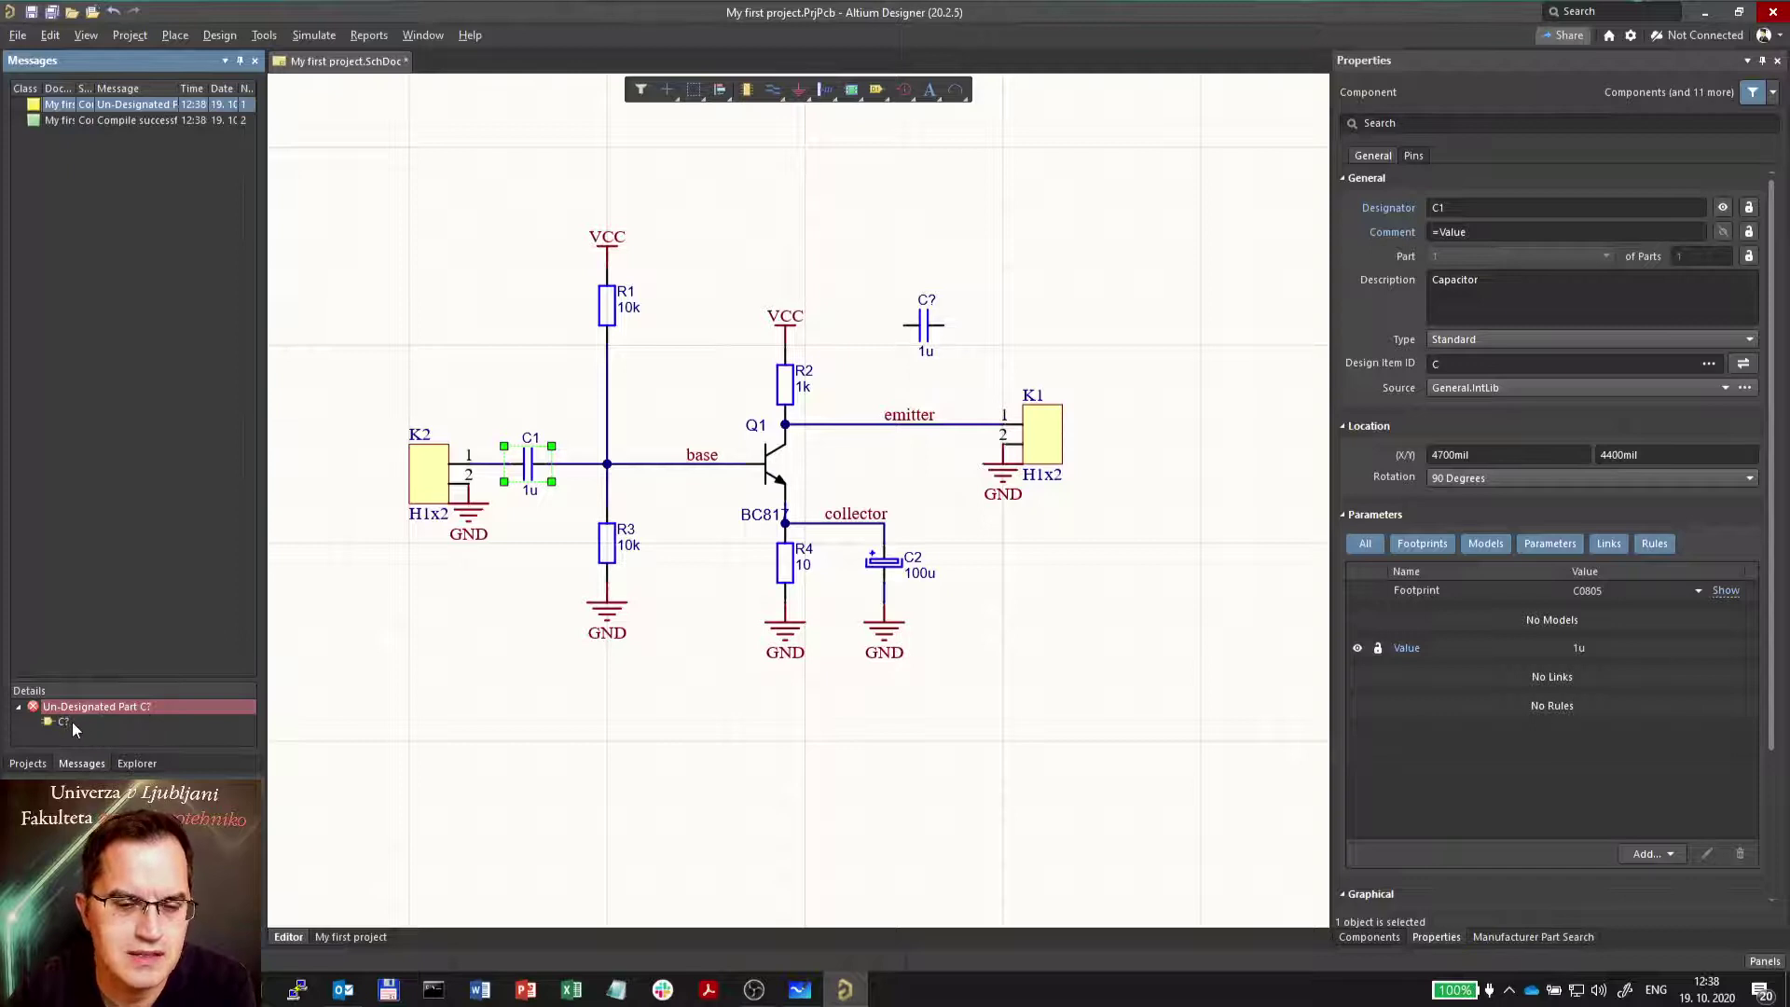
Place a 74AHC244 buffer from 74HC.IntLib on the schematic above capacitor C?
click(946, 333)
click(932, 326)
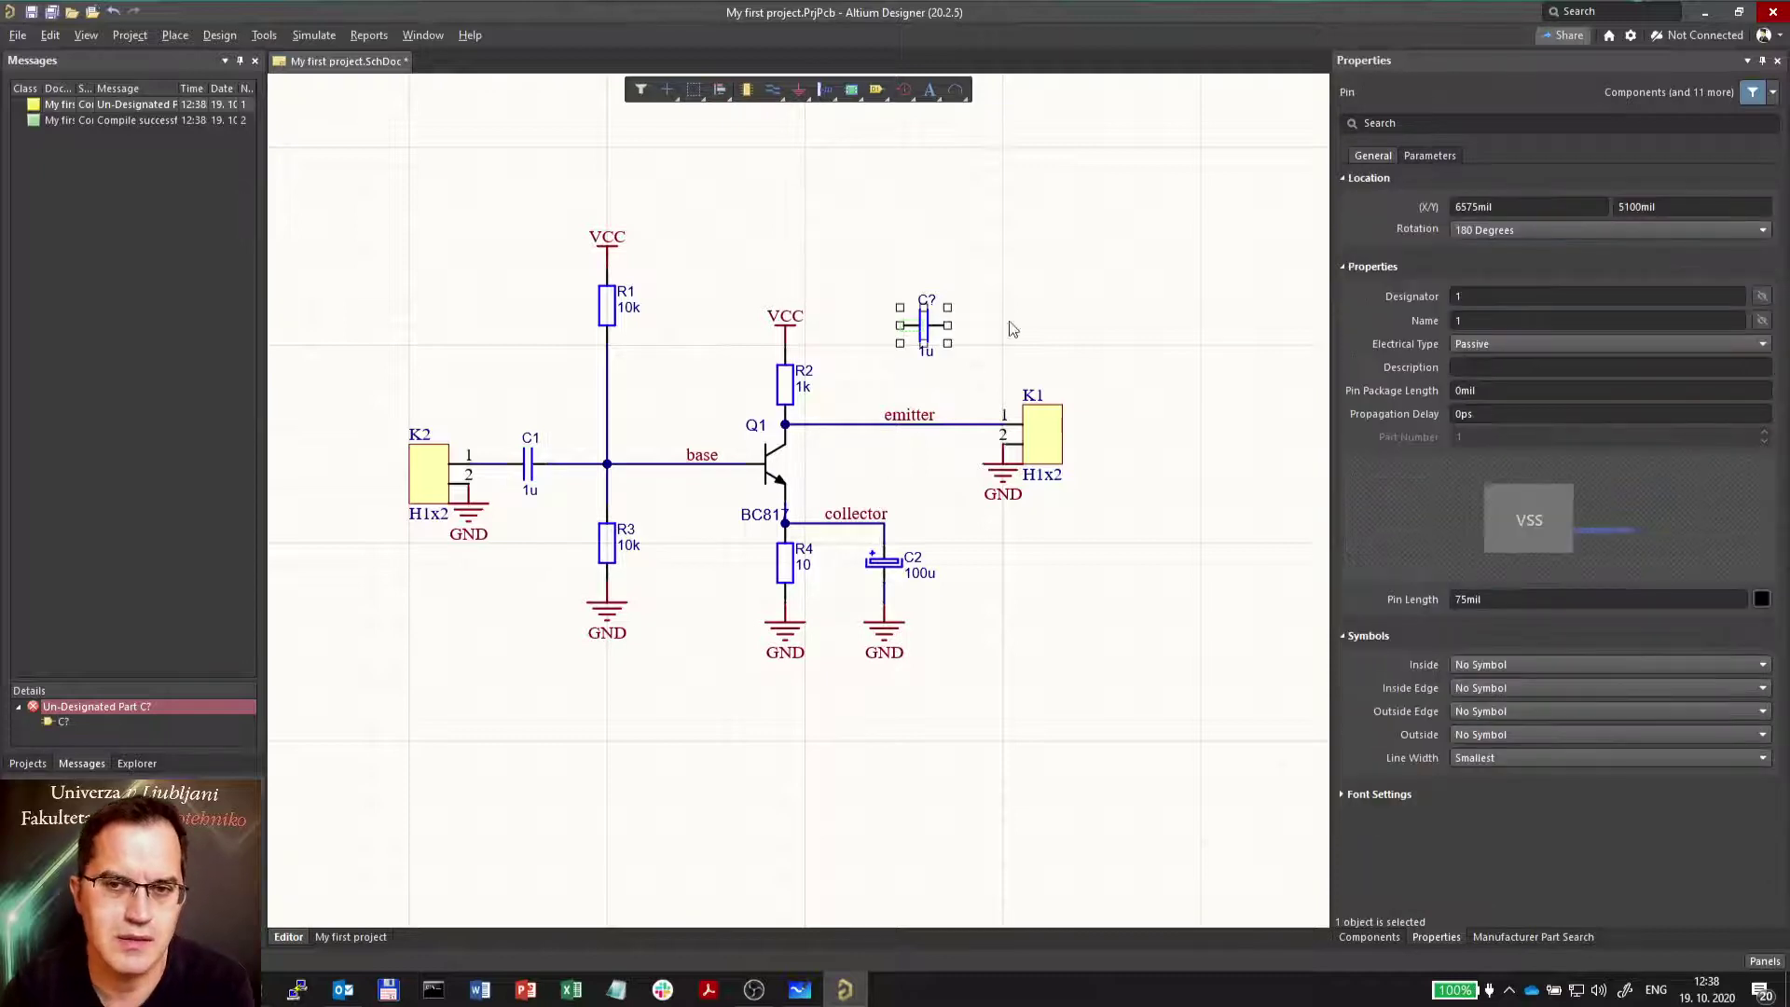
click(979, 305)
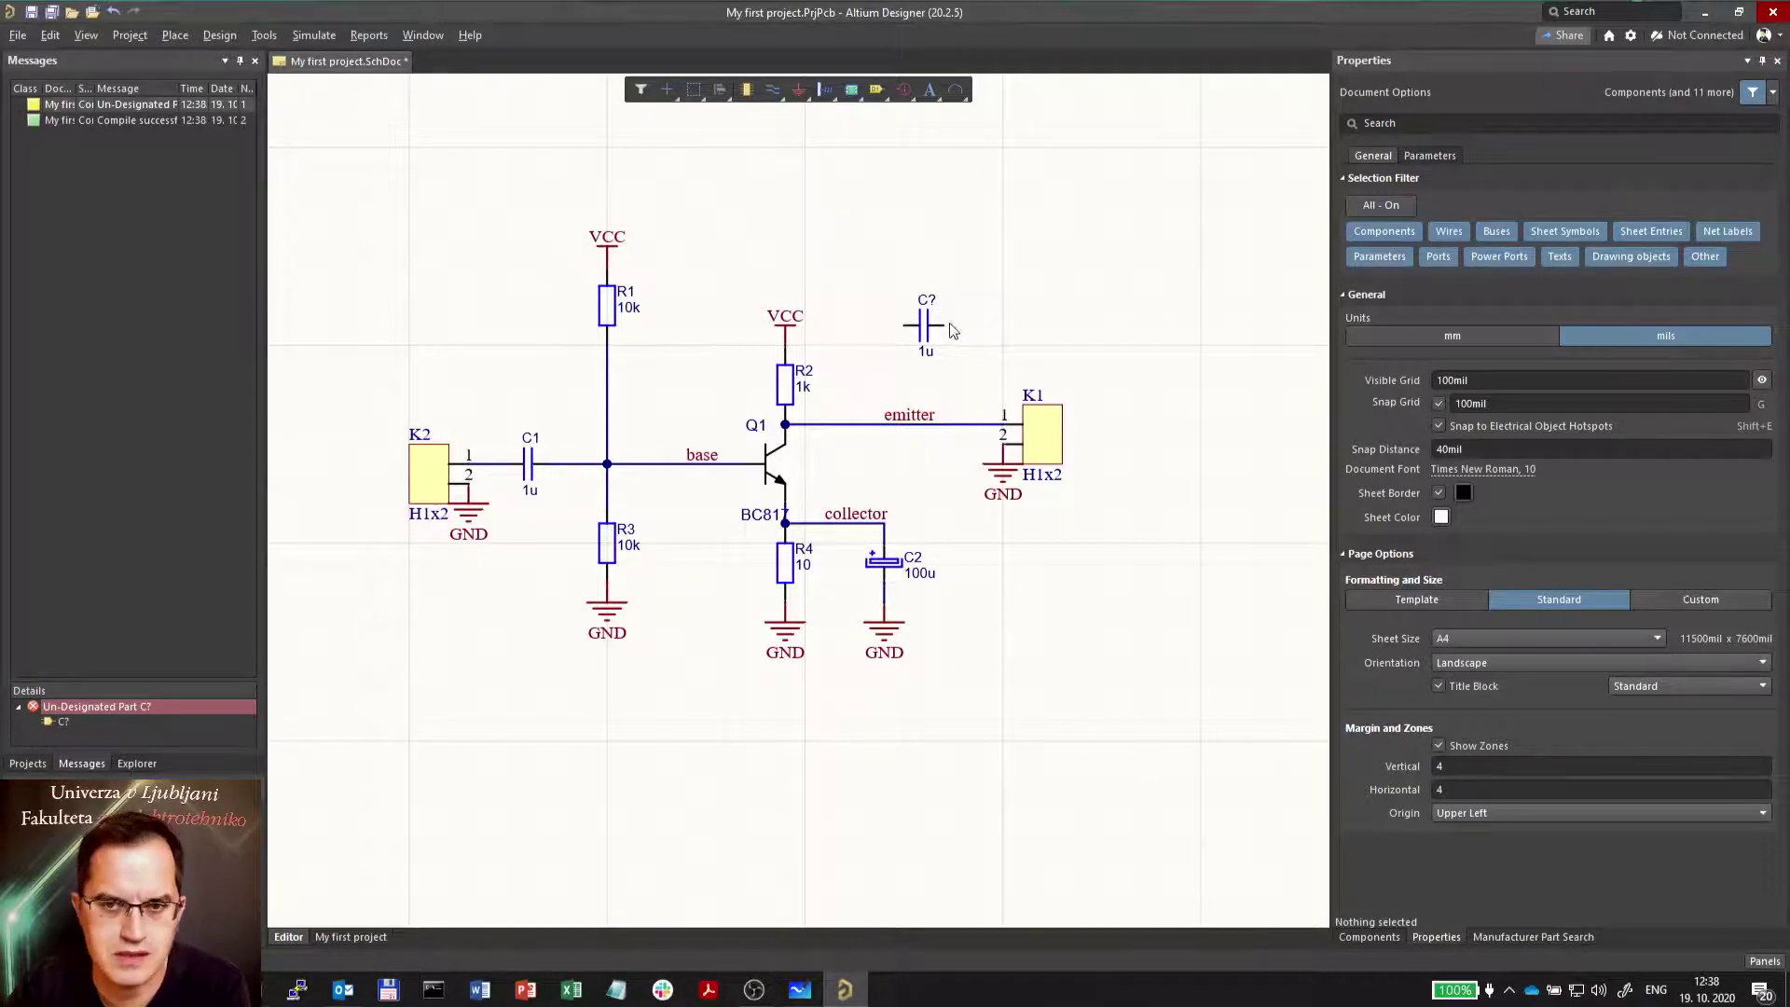
click(1371, 937)
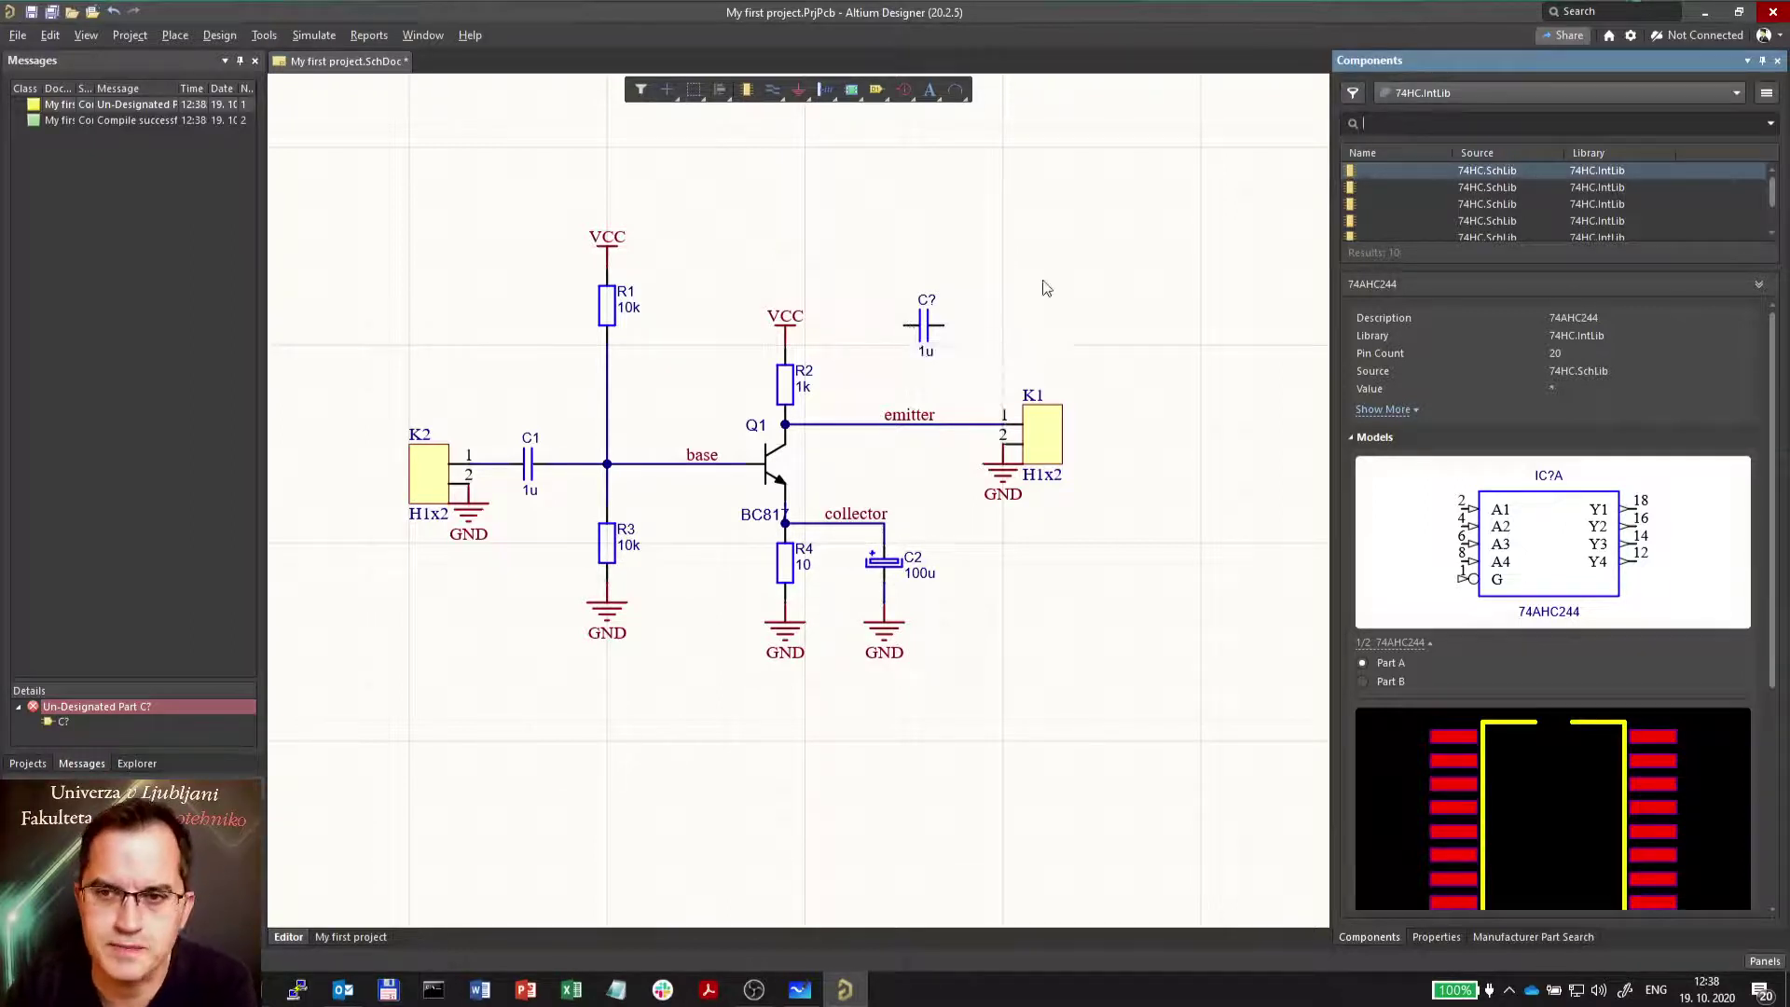
drag(1495, 171, 959, 176)
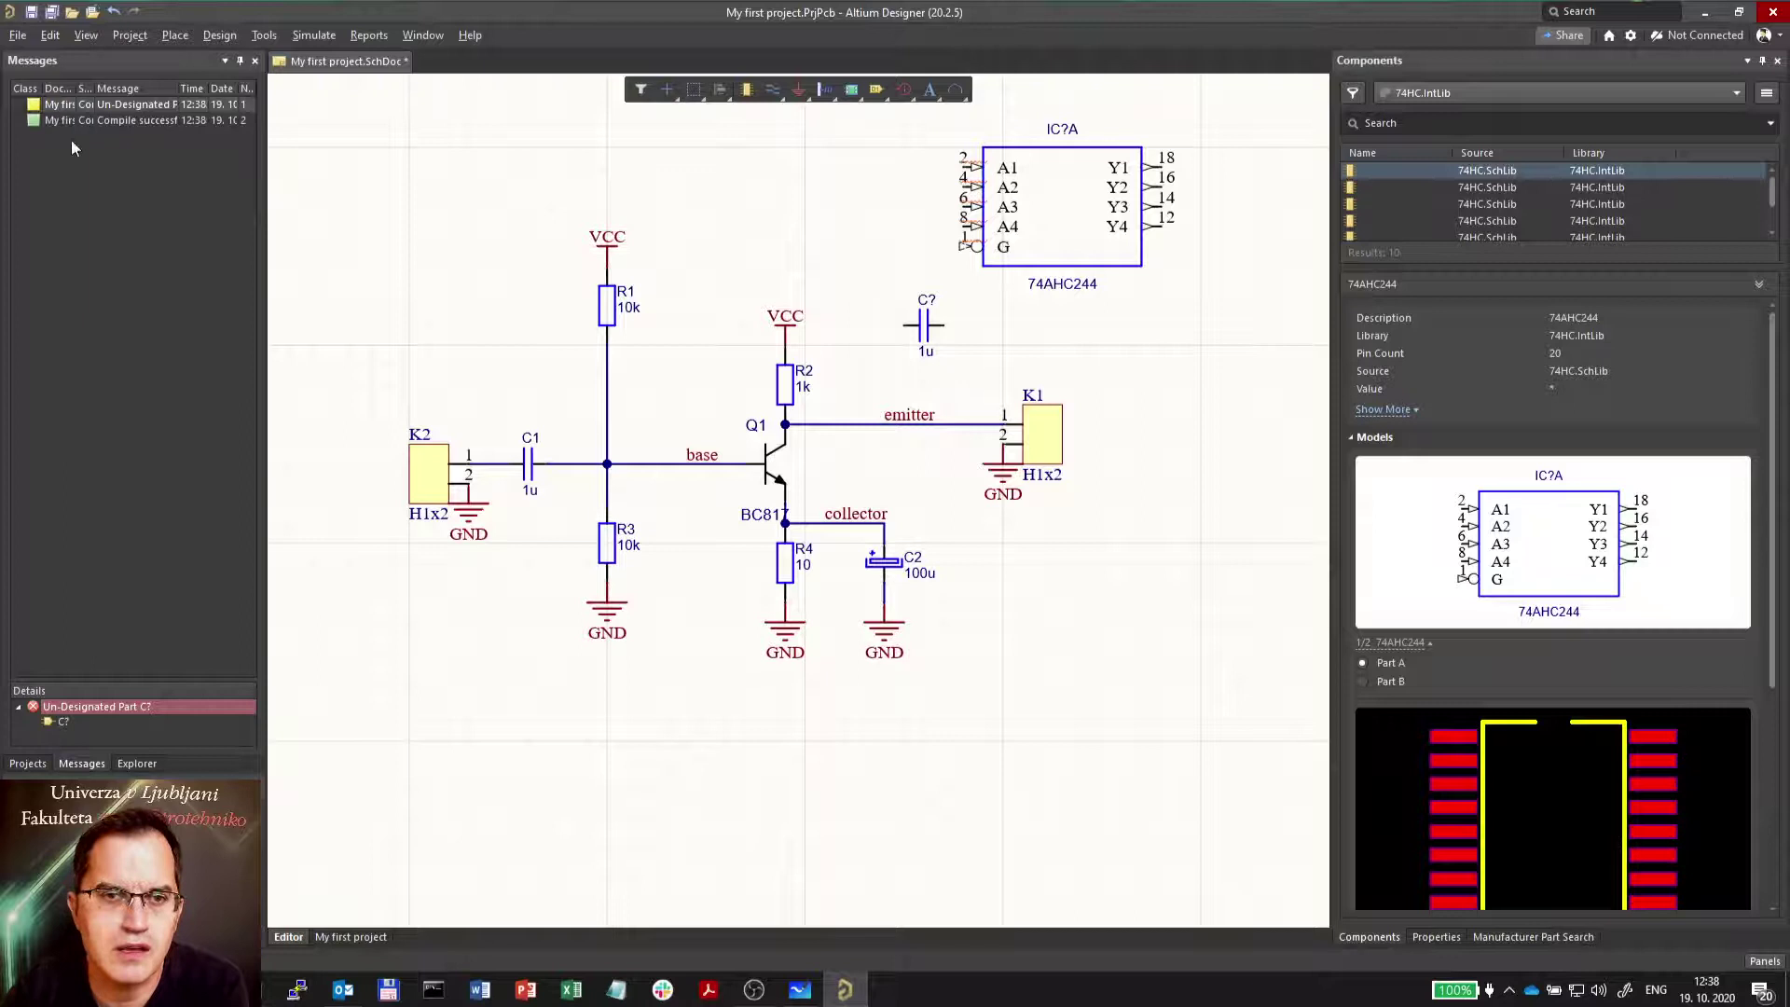
Revalidate My first project.PrjPcb with the new 74AHC244 chip placed.
click(58, 711)
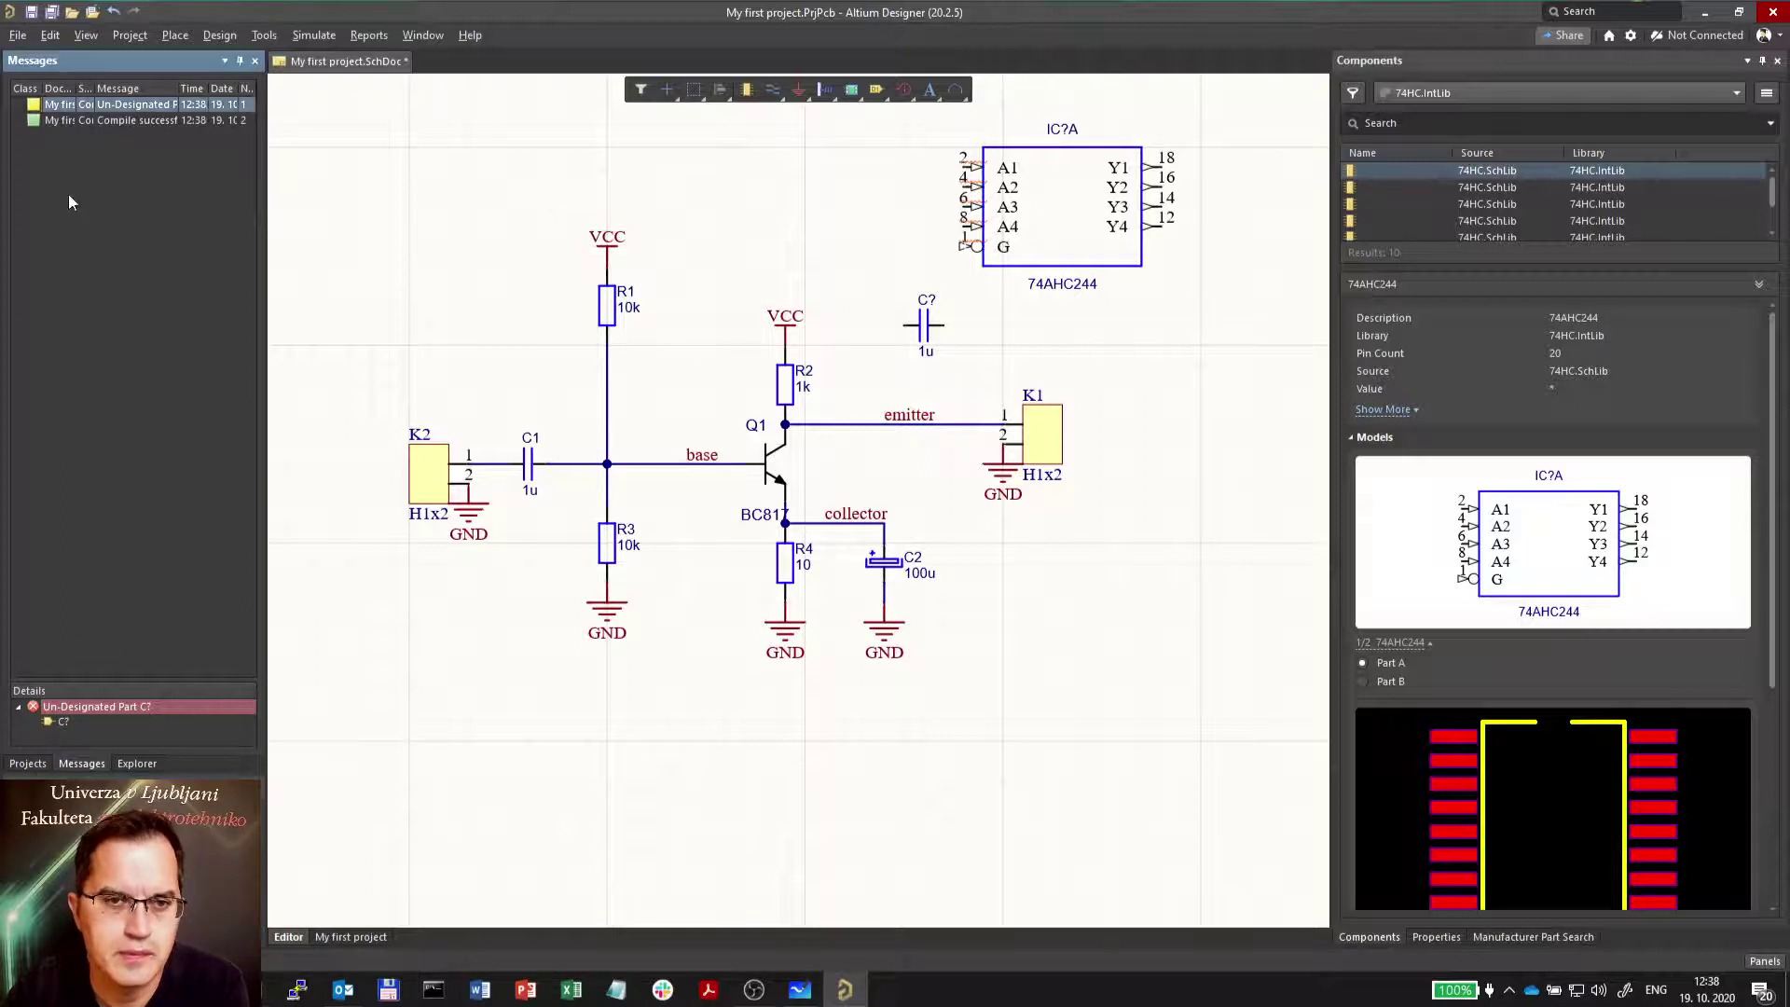
click(27, 762)
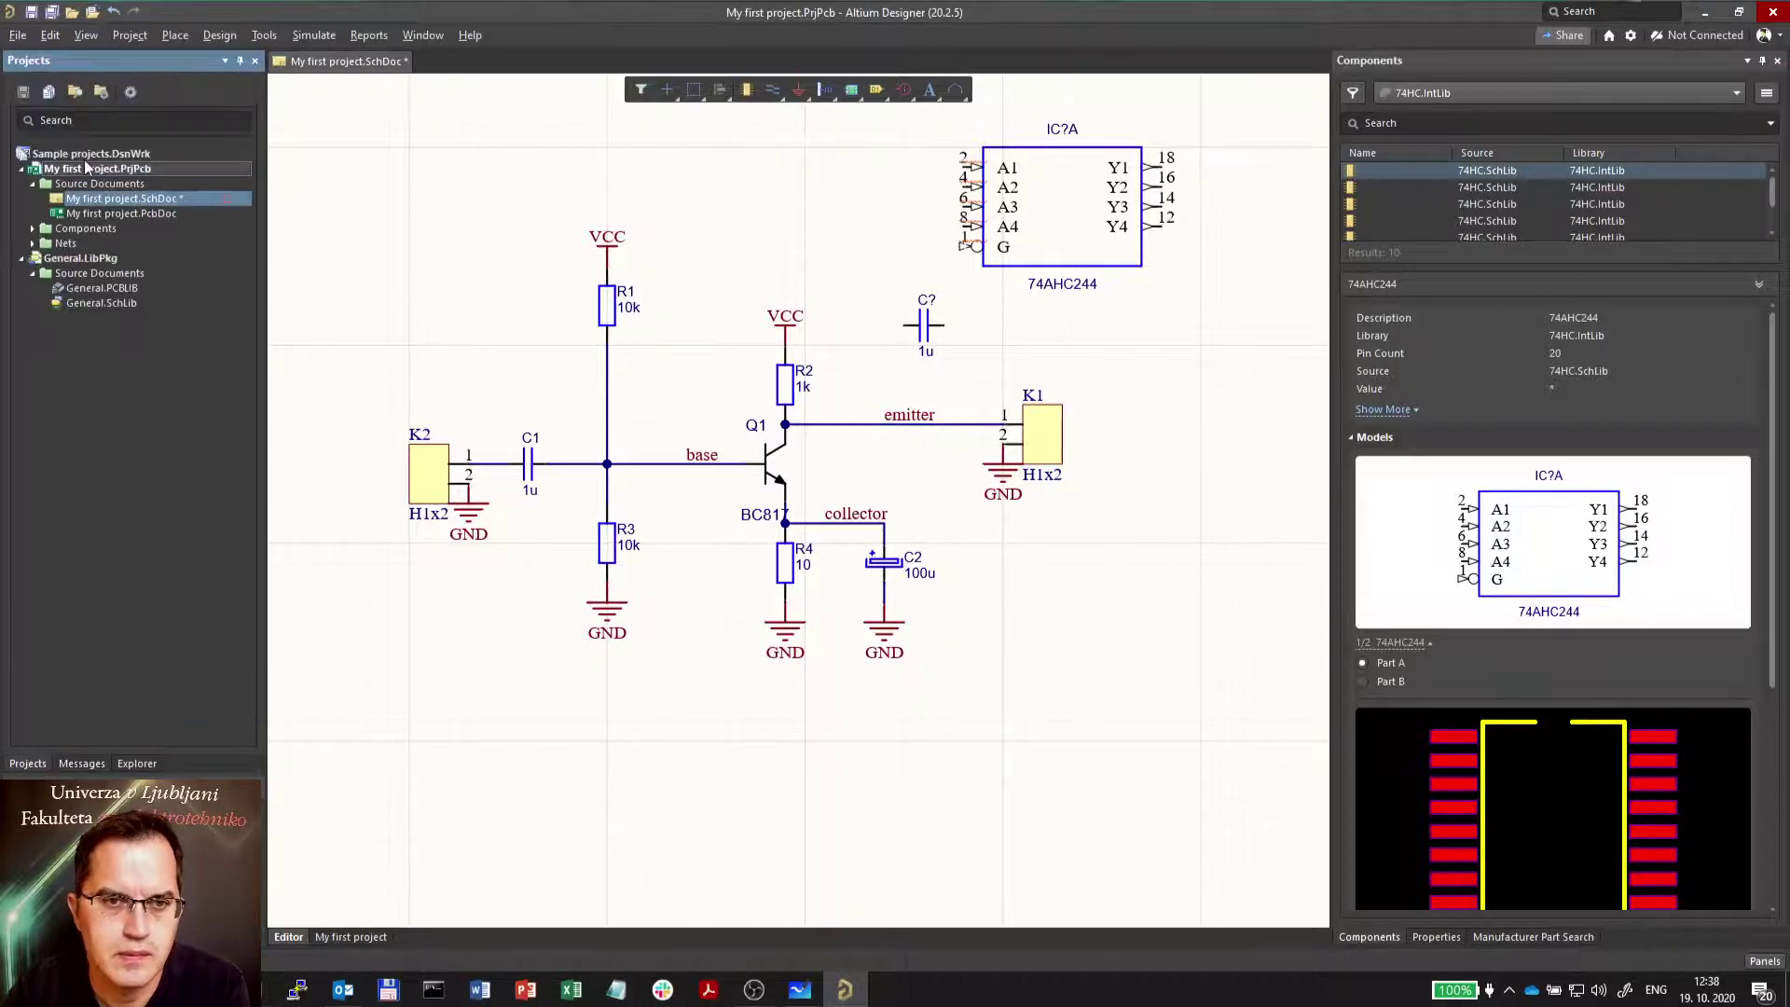
right_click(72, 169)
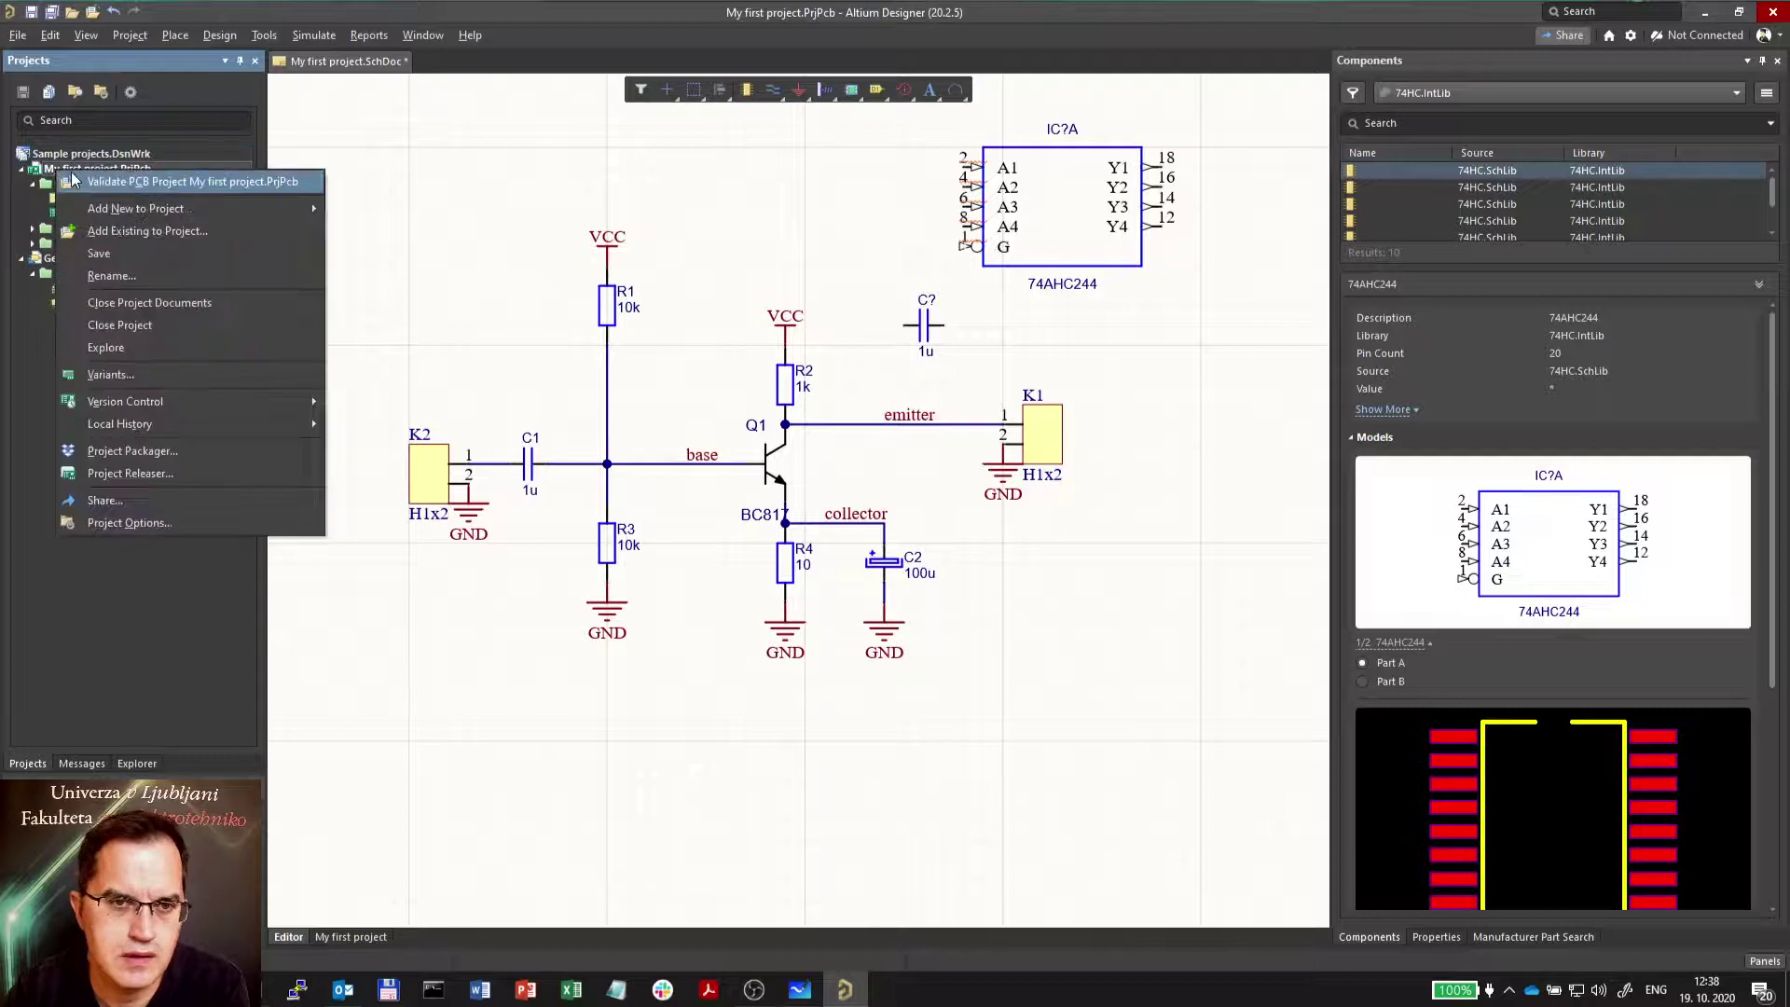
click(164, 181)
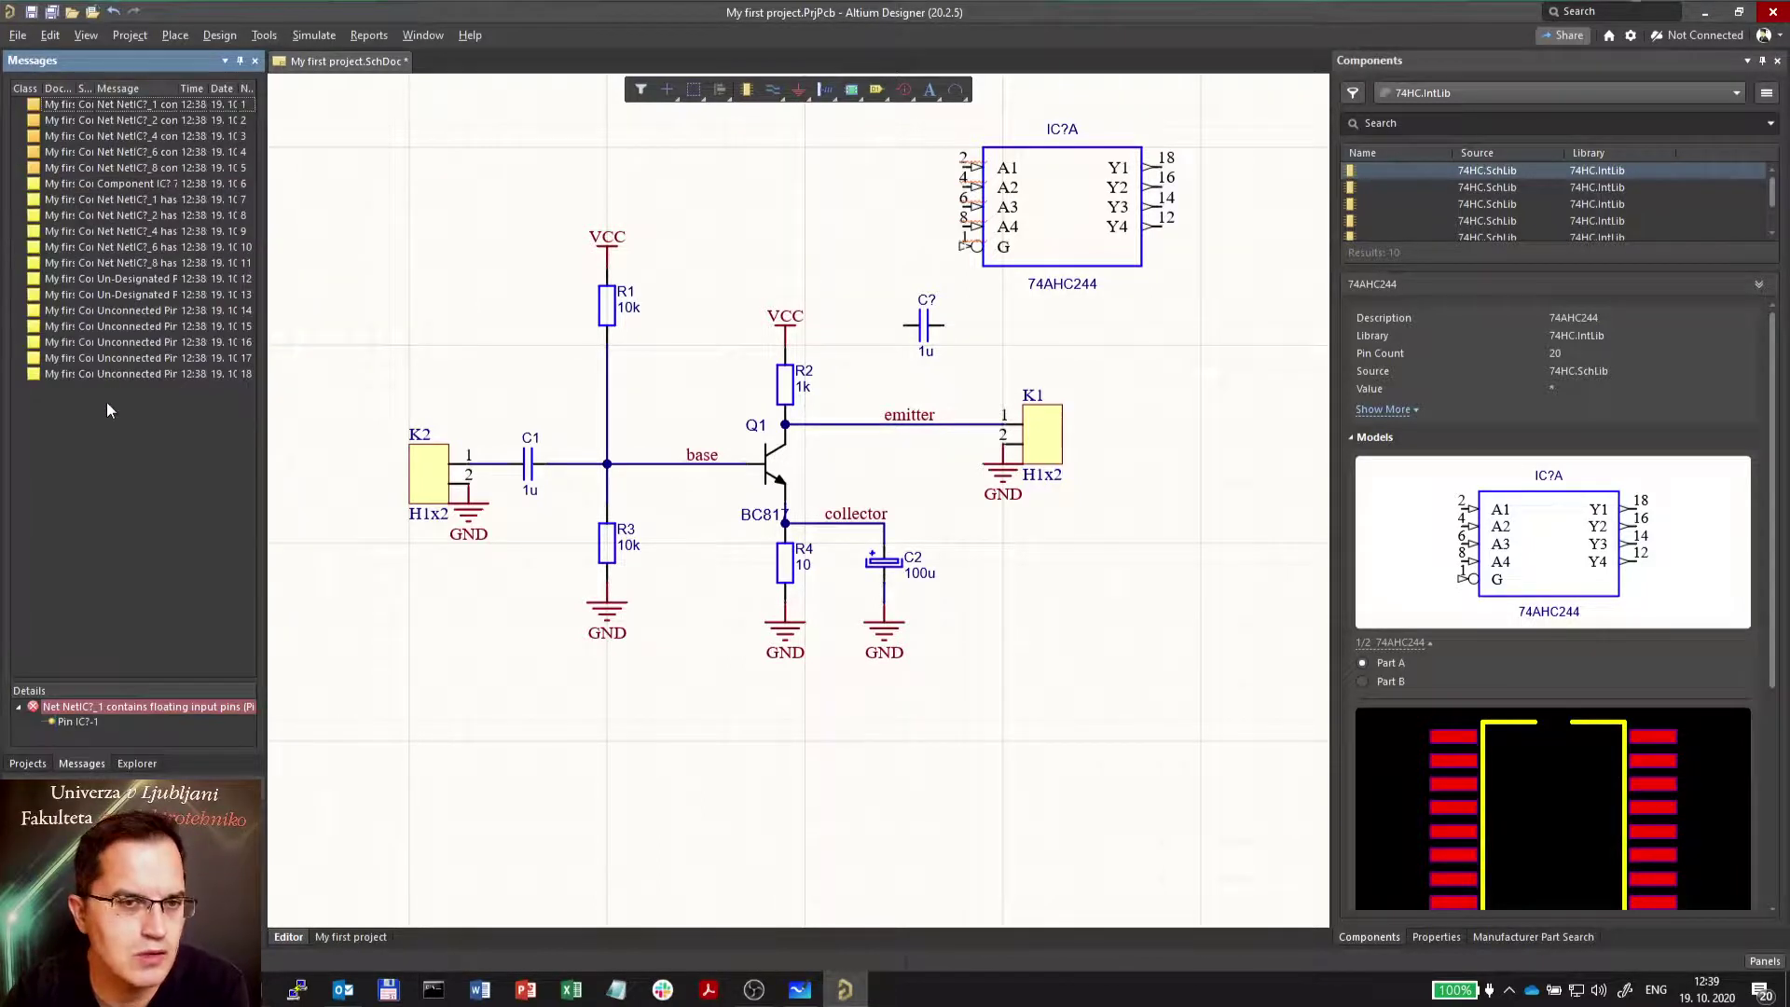
Review the floating-input, unconnected pin IC?-4 and no-driving-source warnings in Messages.
click(54, 173)
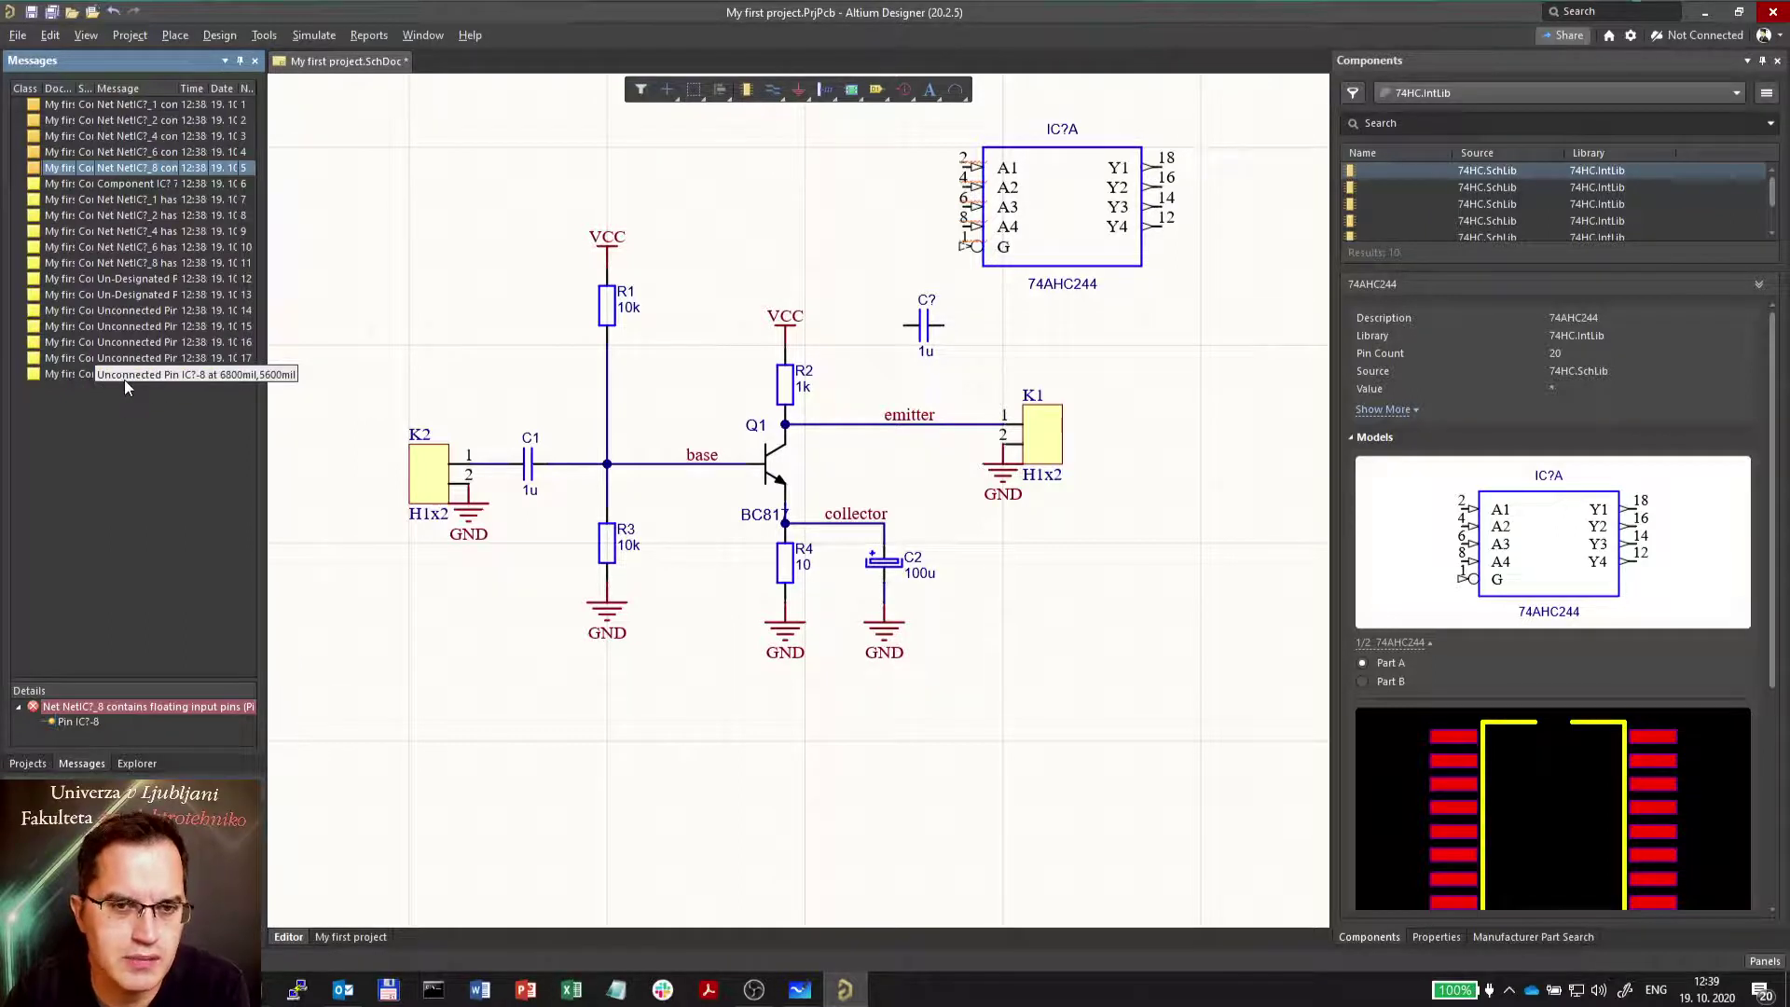
click(131, 343)
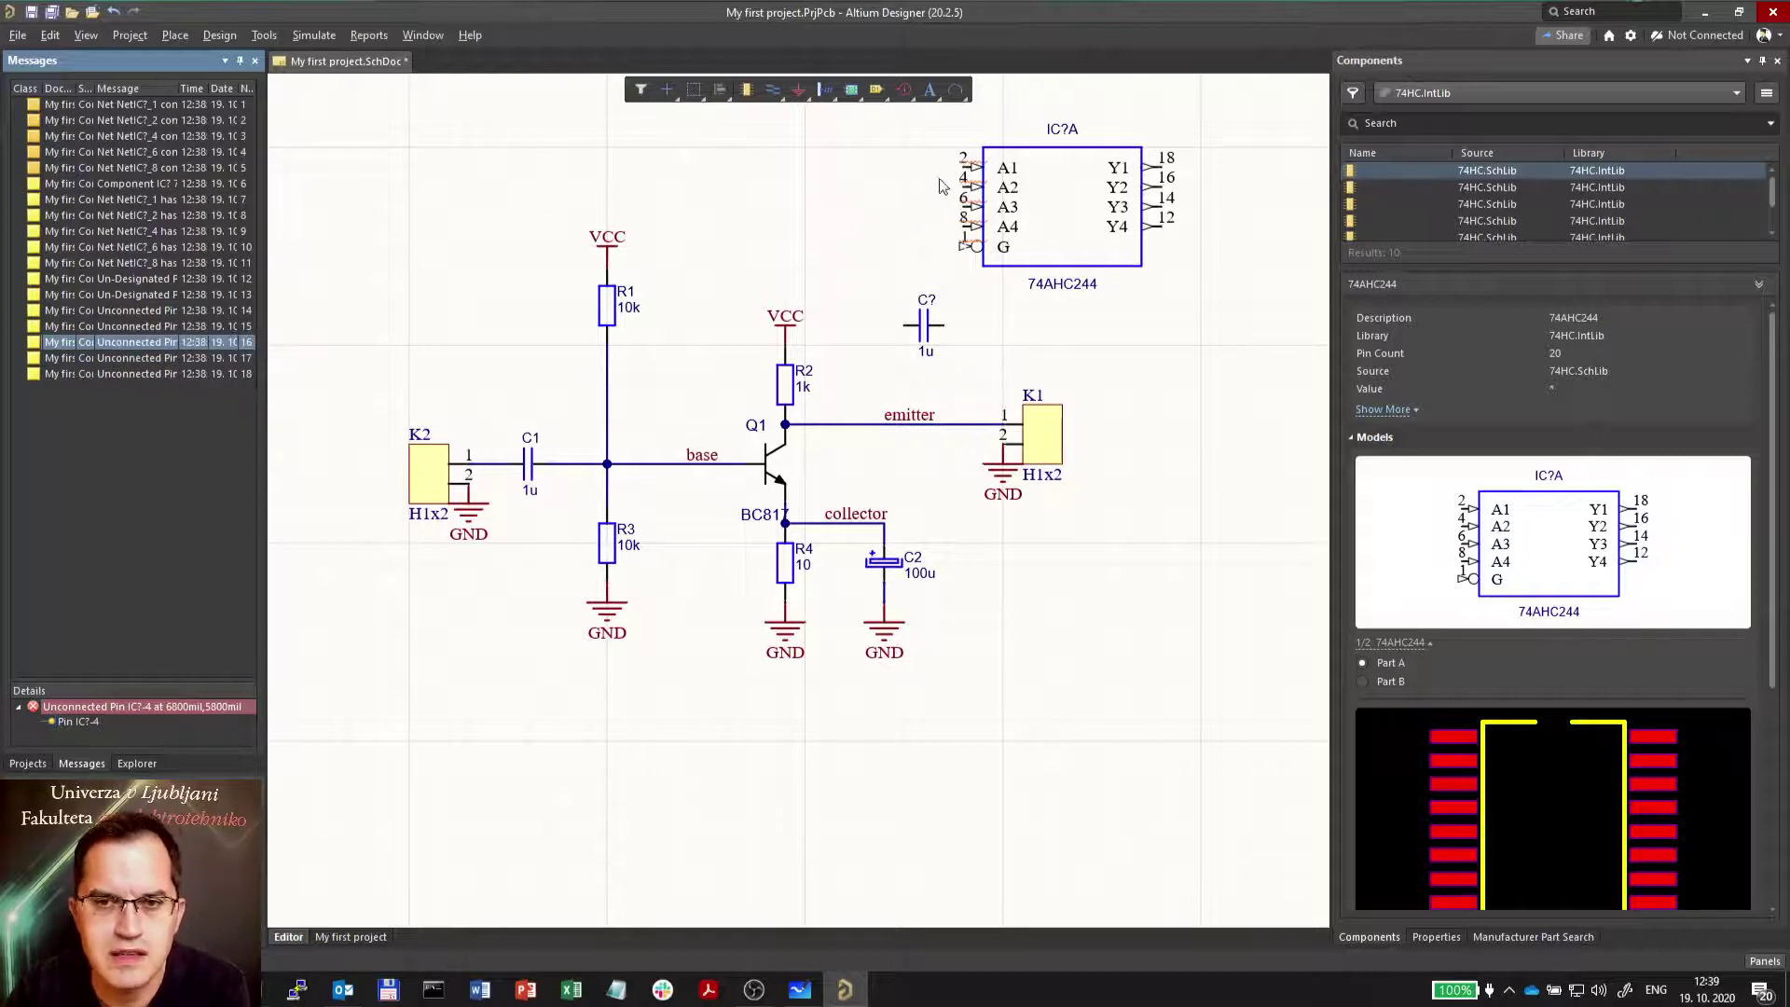
click(134, 248)
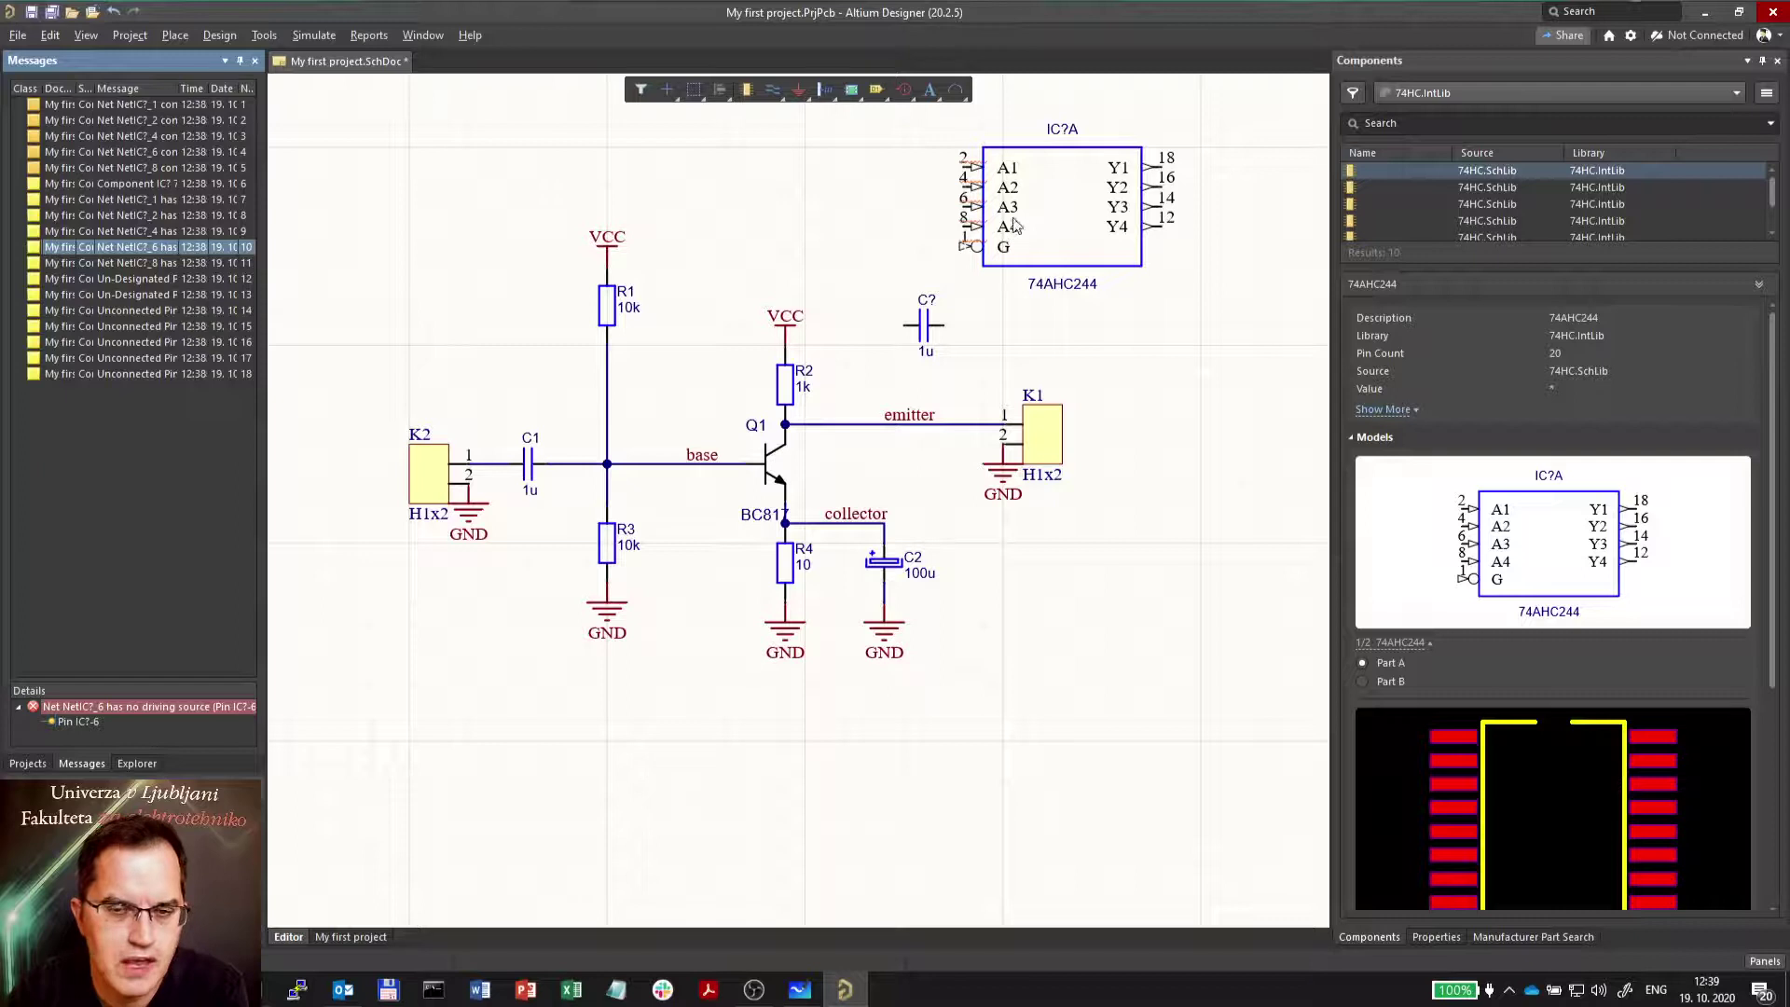
Delete the 74AHC244 chip and put capacitor C? inline between Q1's emitter and K1.
click(1078, 242)
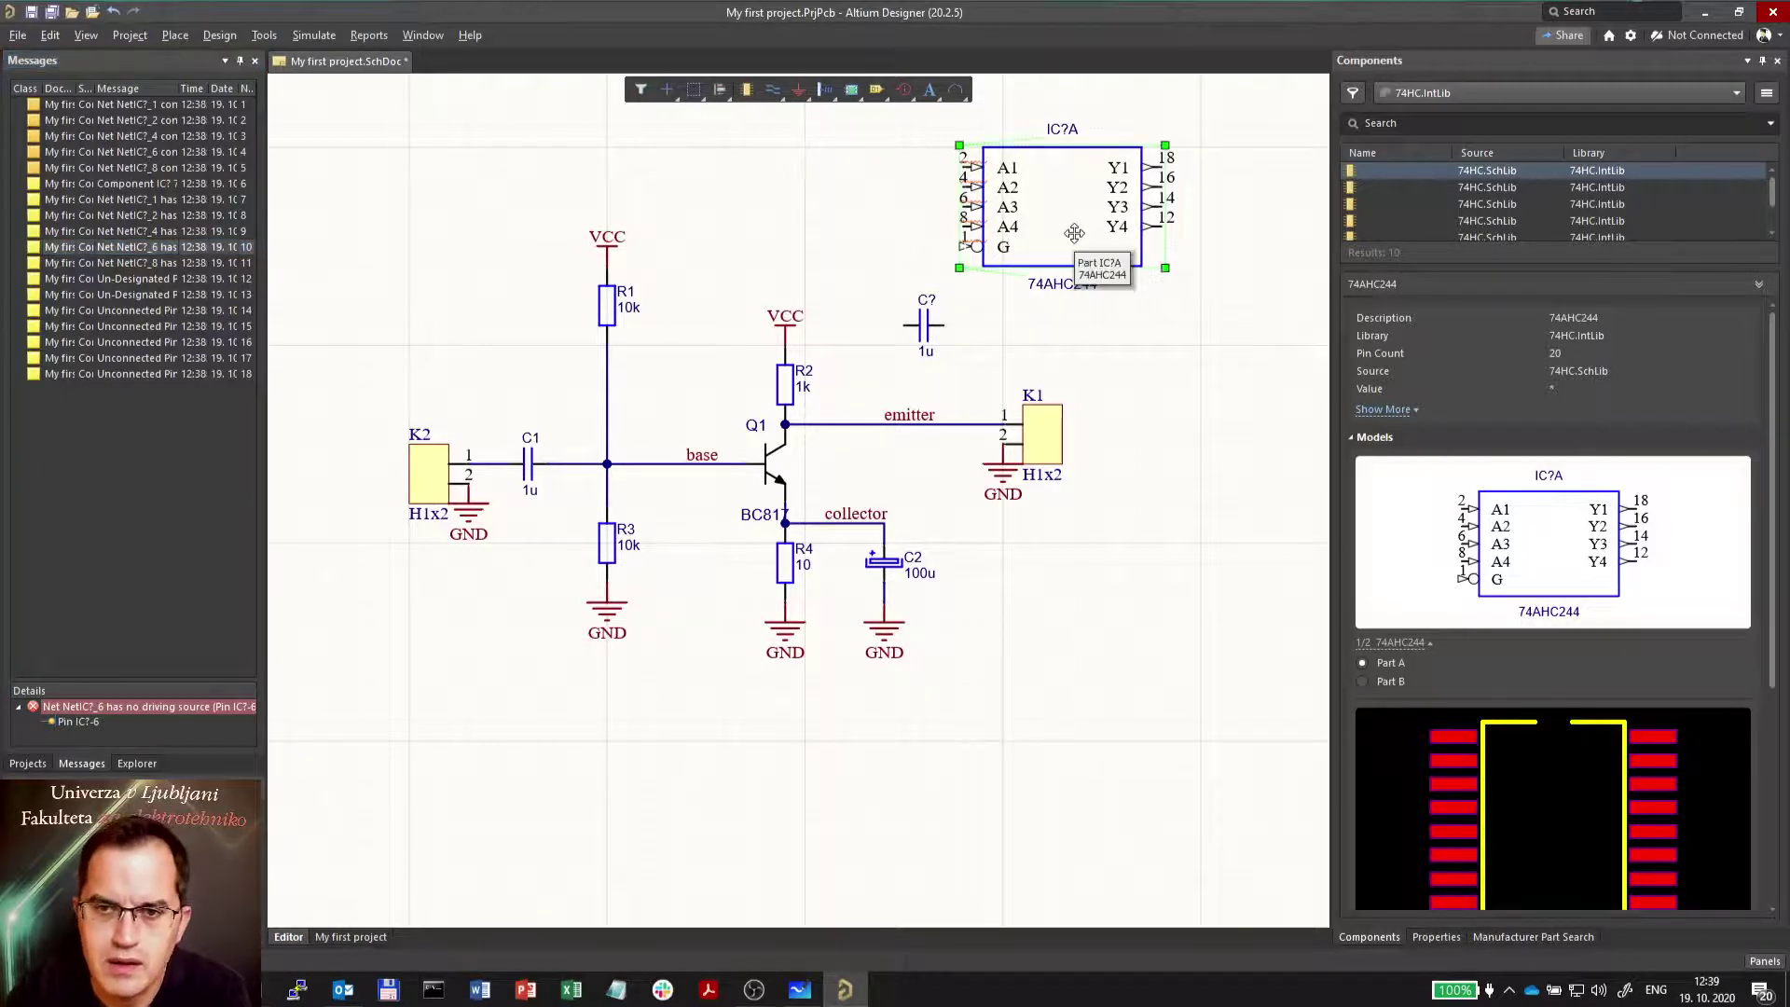
key(Delete)
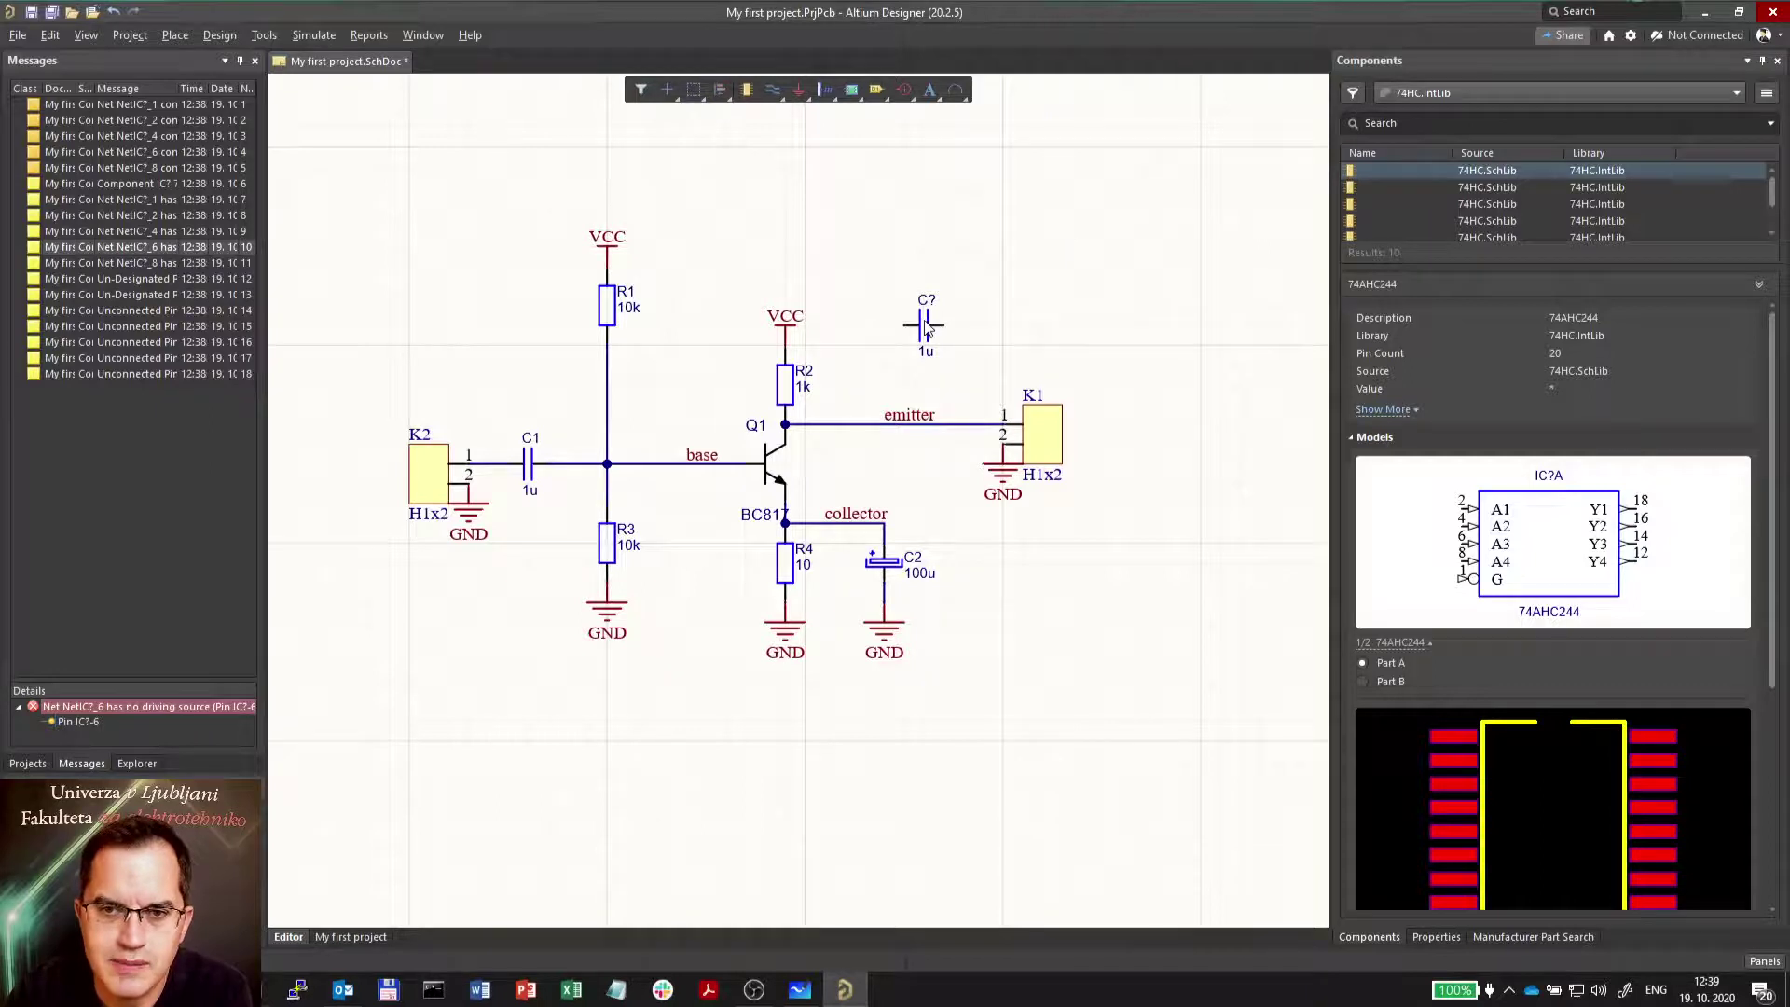
drag(916, 327, 835, 427)
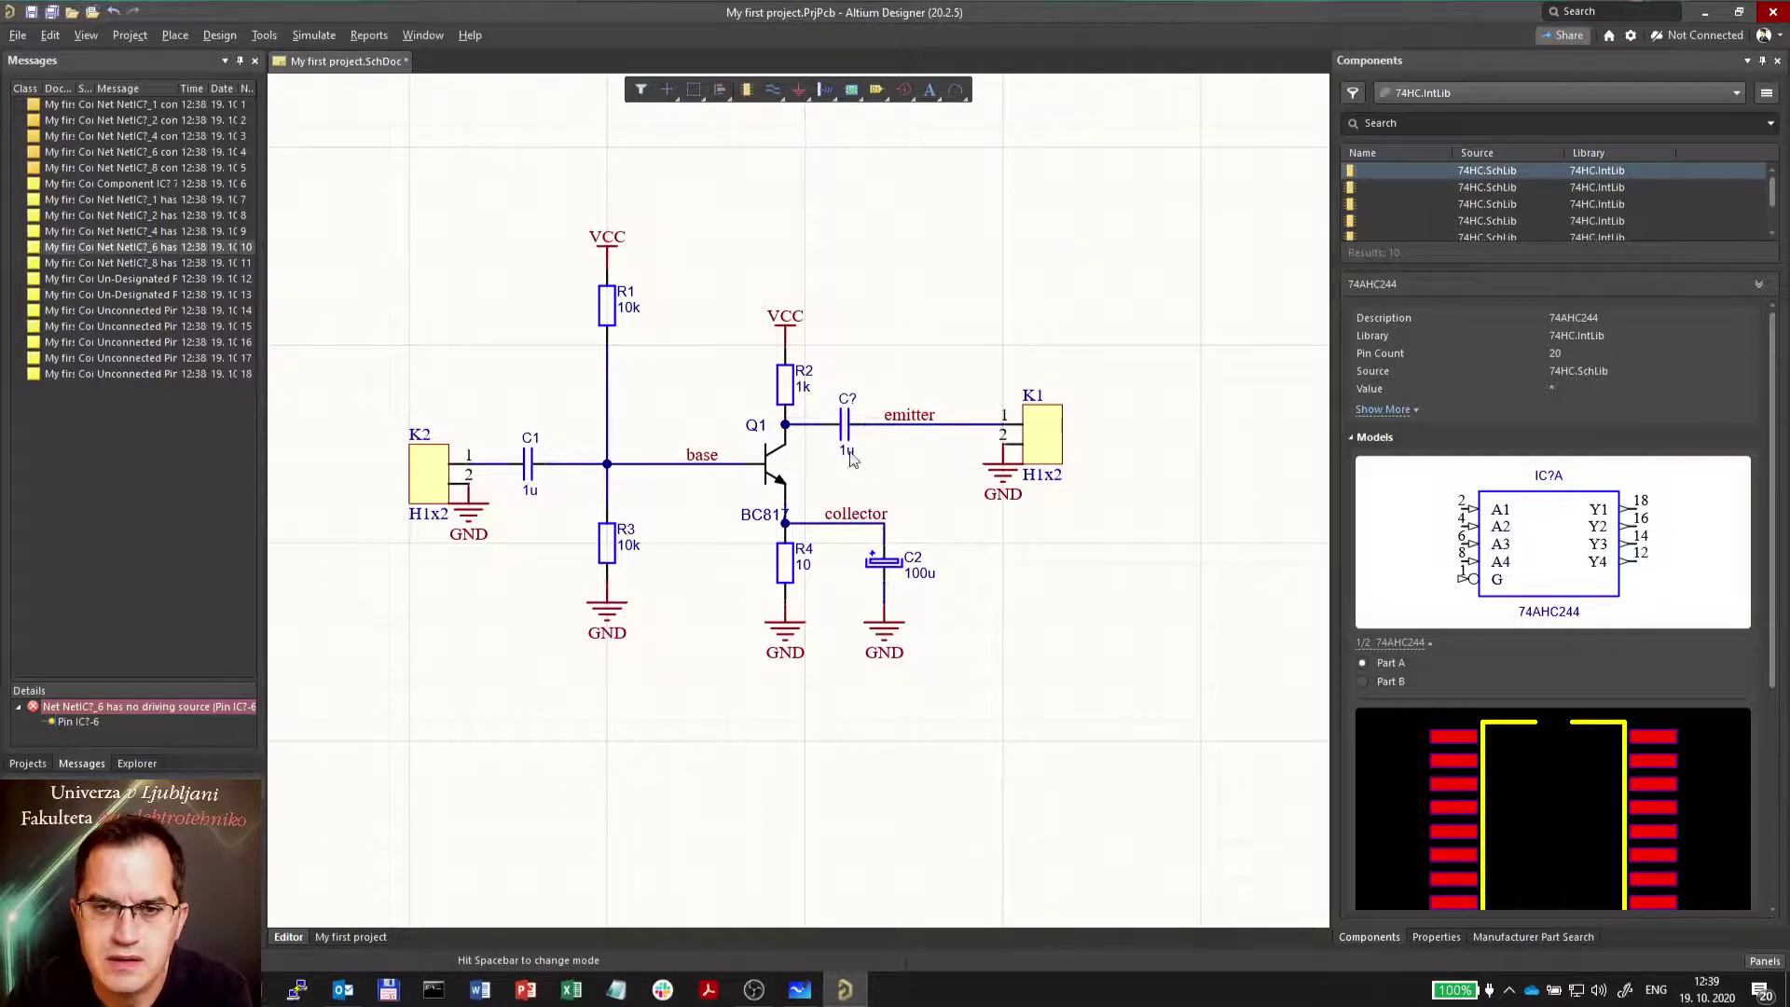
click(843, 424)
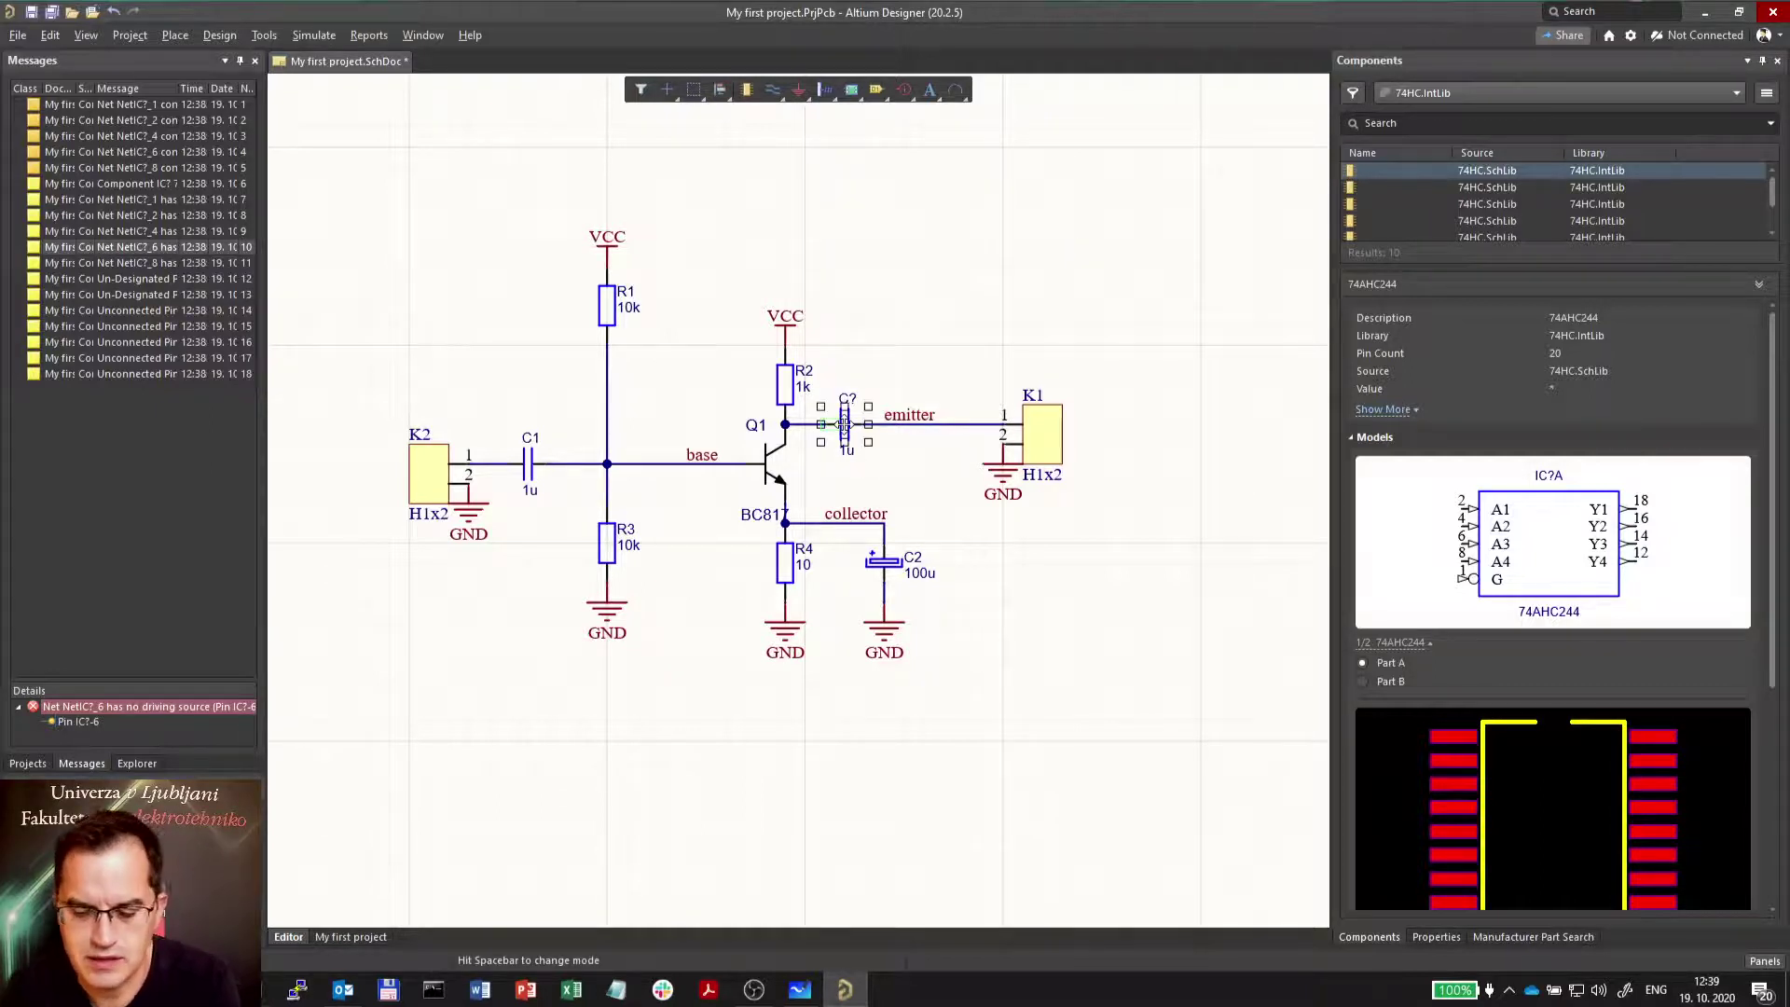
key(ctrl+z)
drag(909, 415, 850, 415)
drag(923, 362, 927, 426)
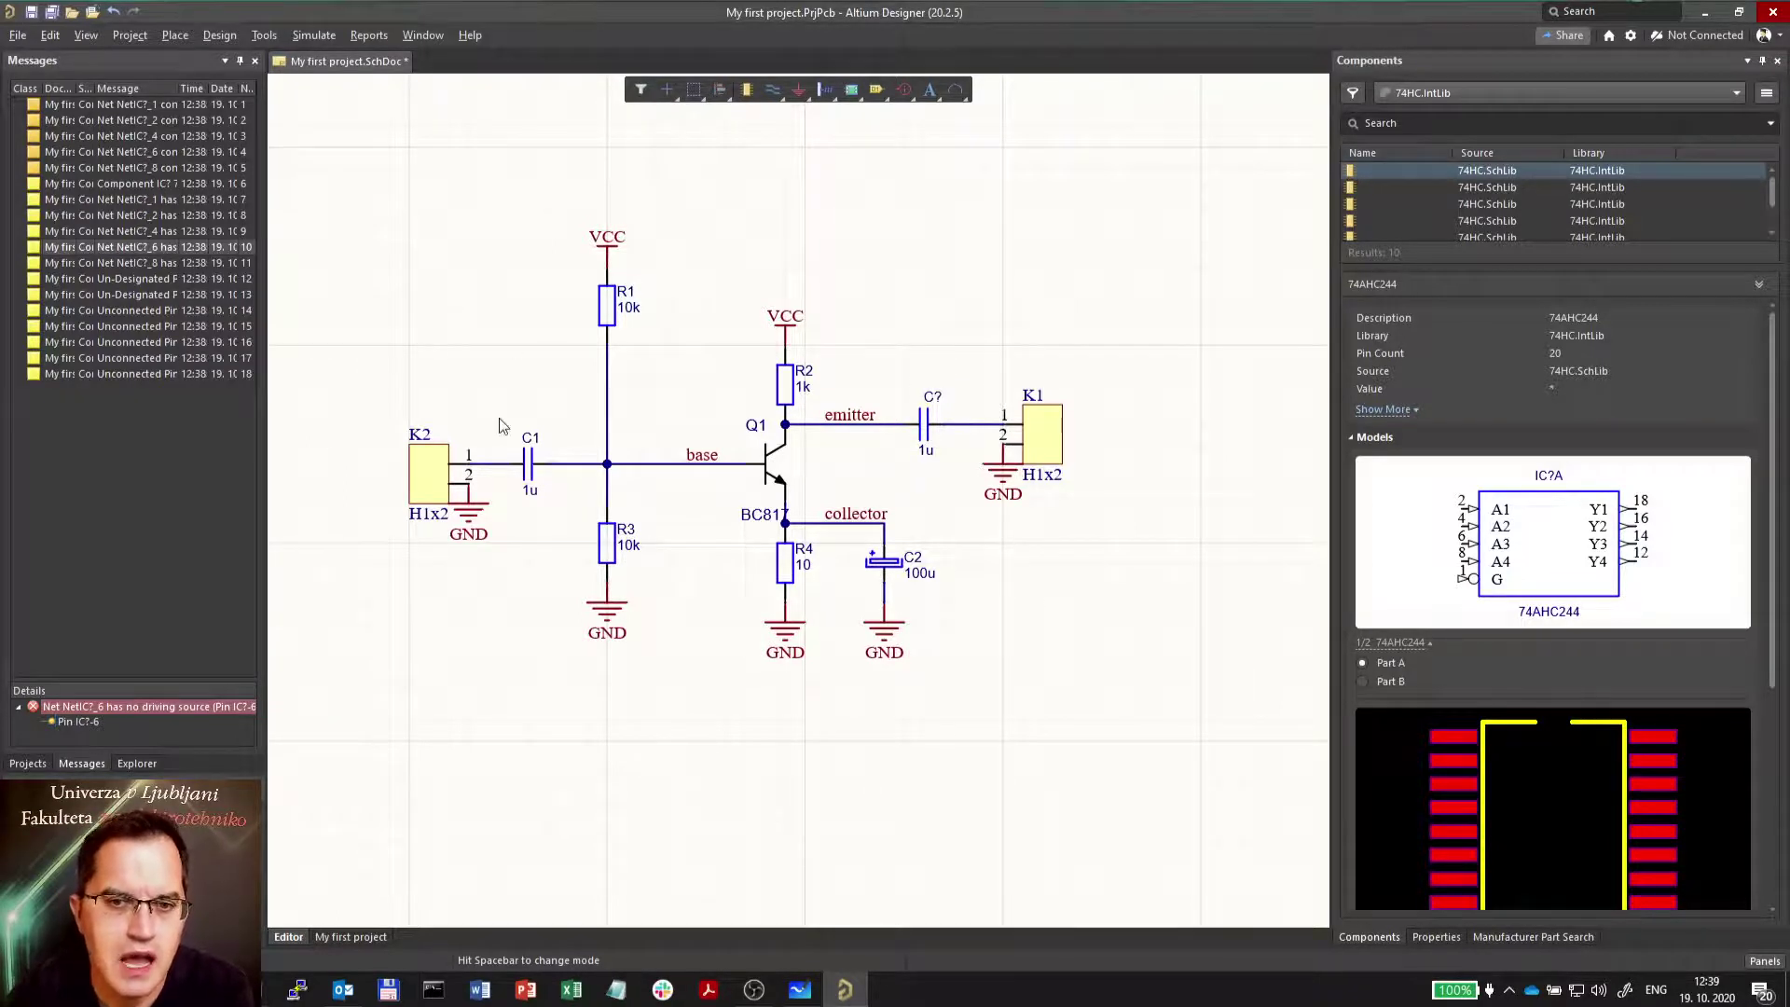
Annotate the schematics quietly and accept the change so the emitter capacitor becomes C3.
click(265, 38)
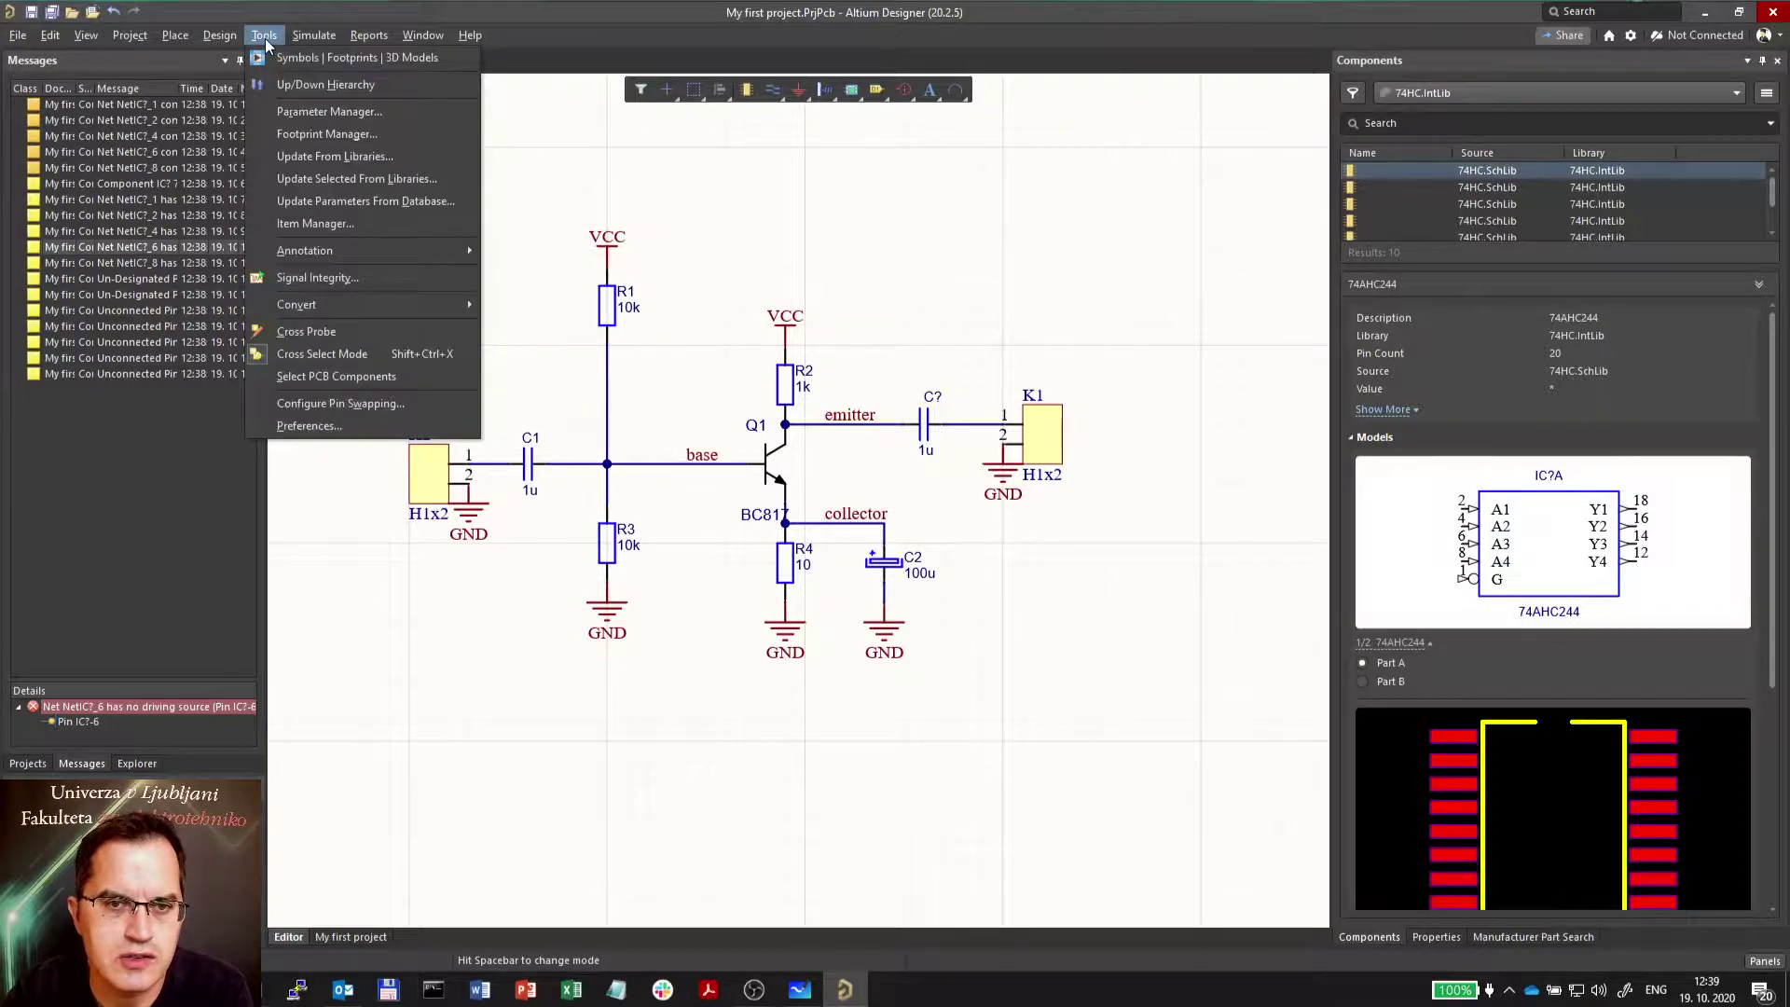
mouse_move(264, 36)
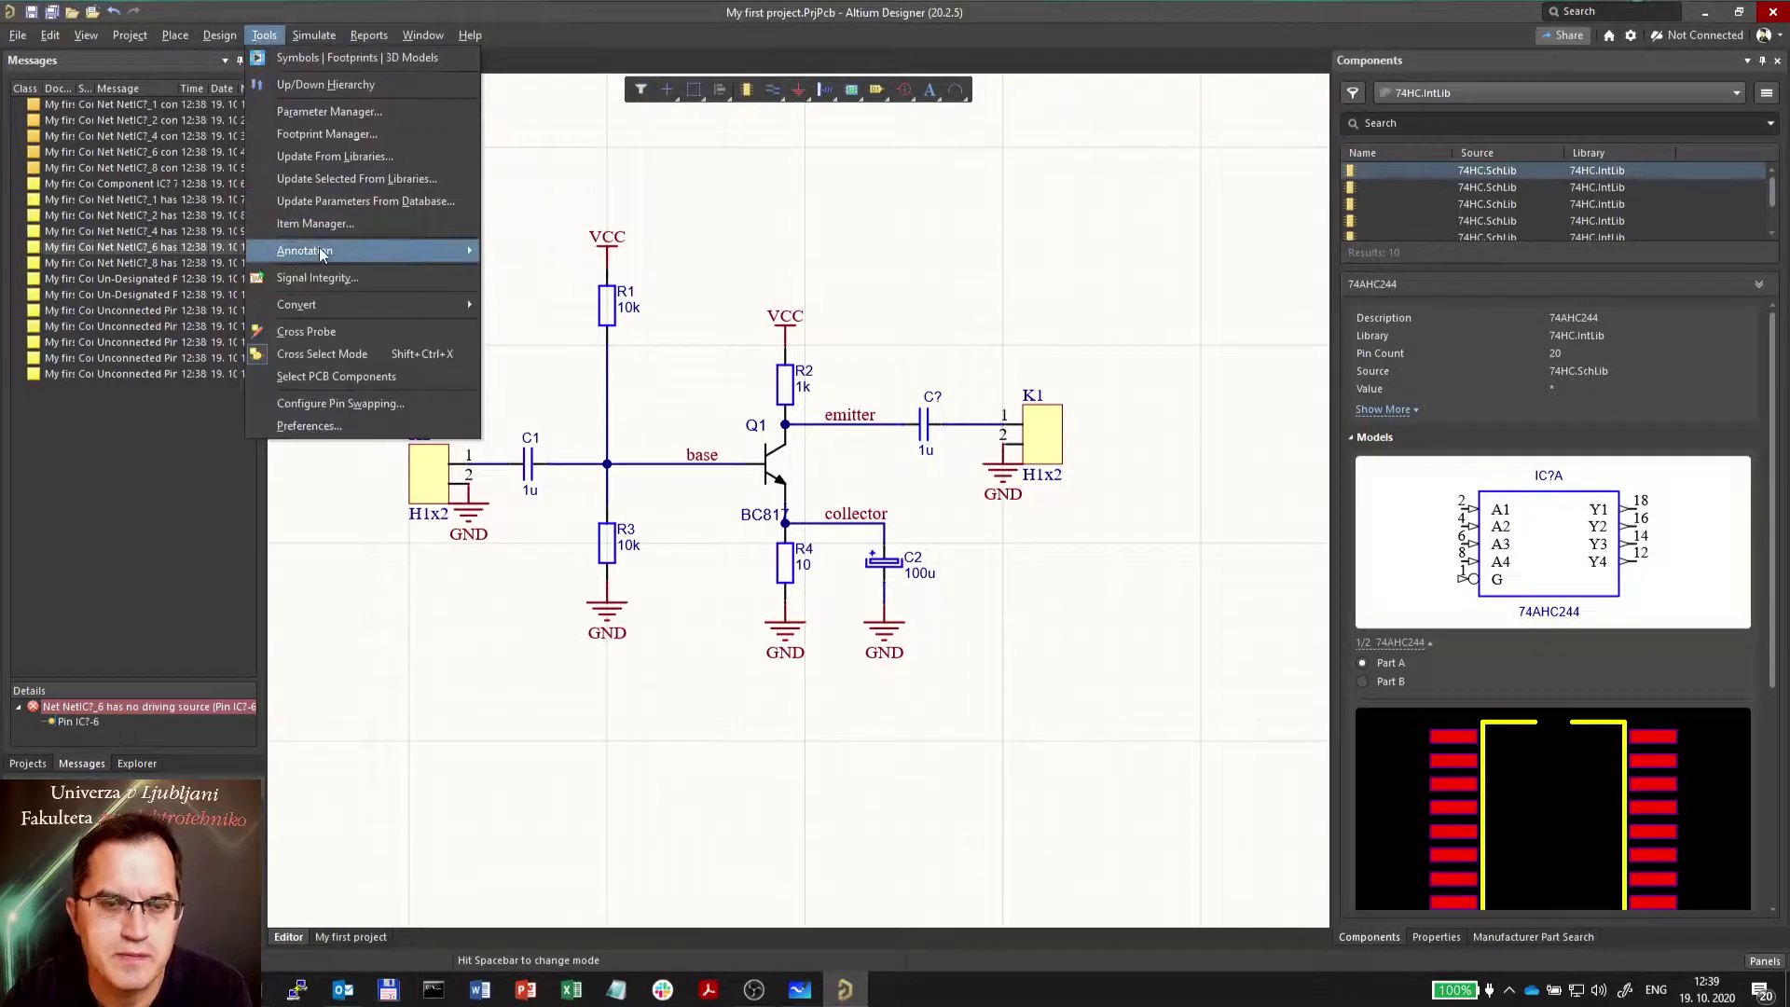
mouse_move(319, 250)
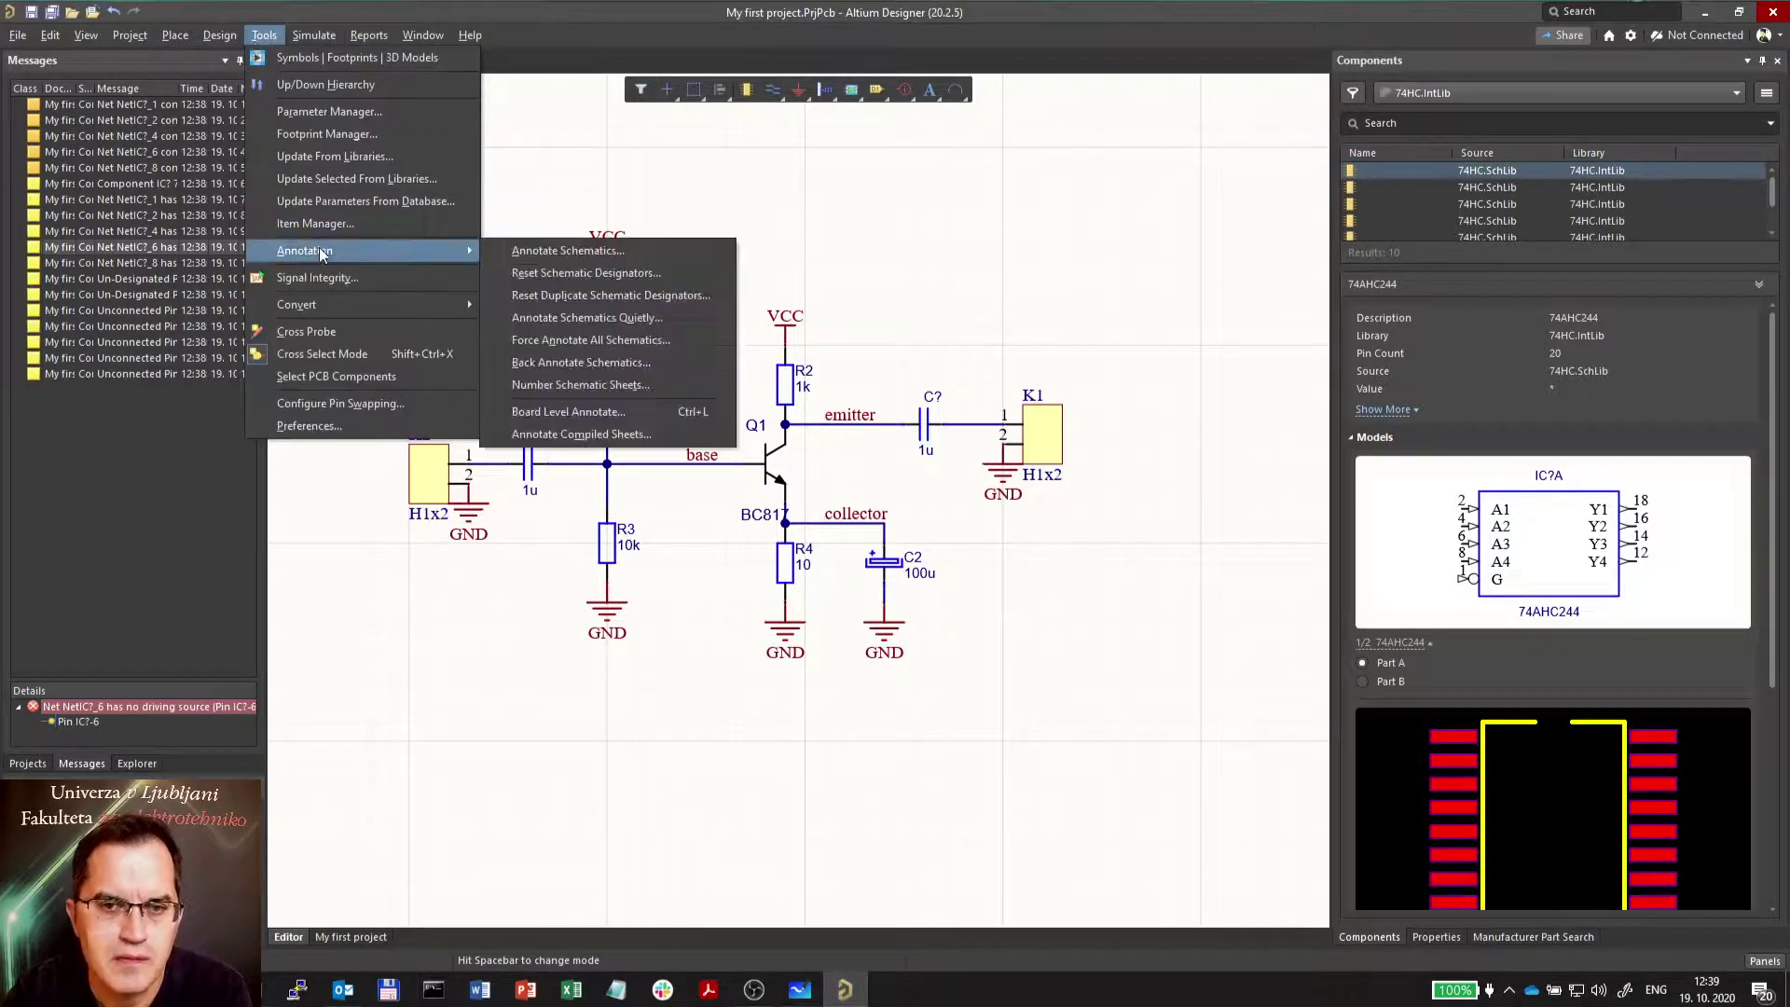
click(630, 317)
click(928, 536)
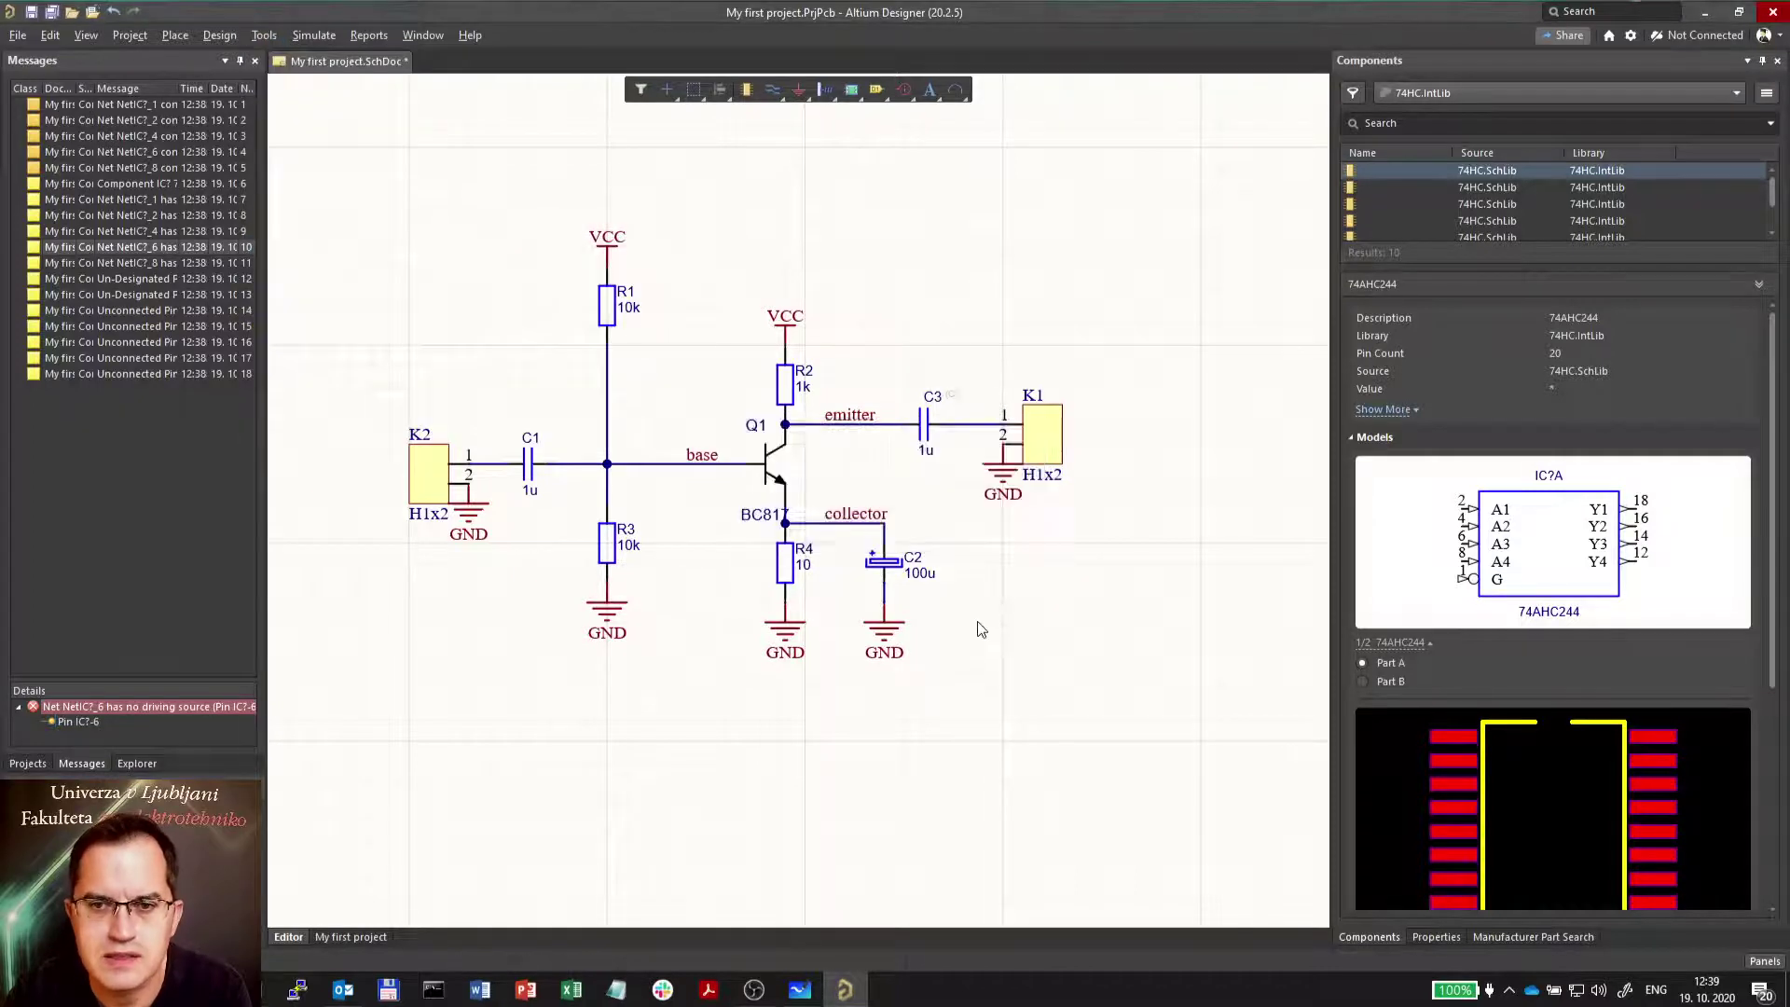
Change the value of emitter capacitor C3 from 1u to 10u.
scroll(959, 431, up, 1)
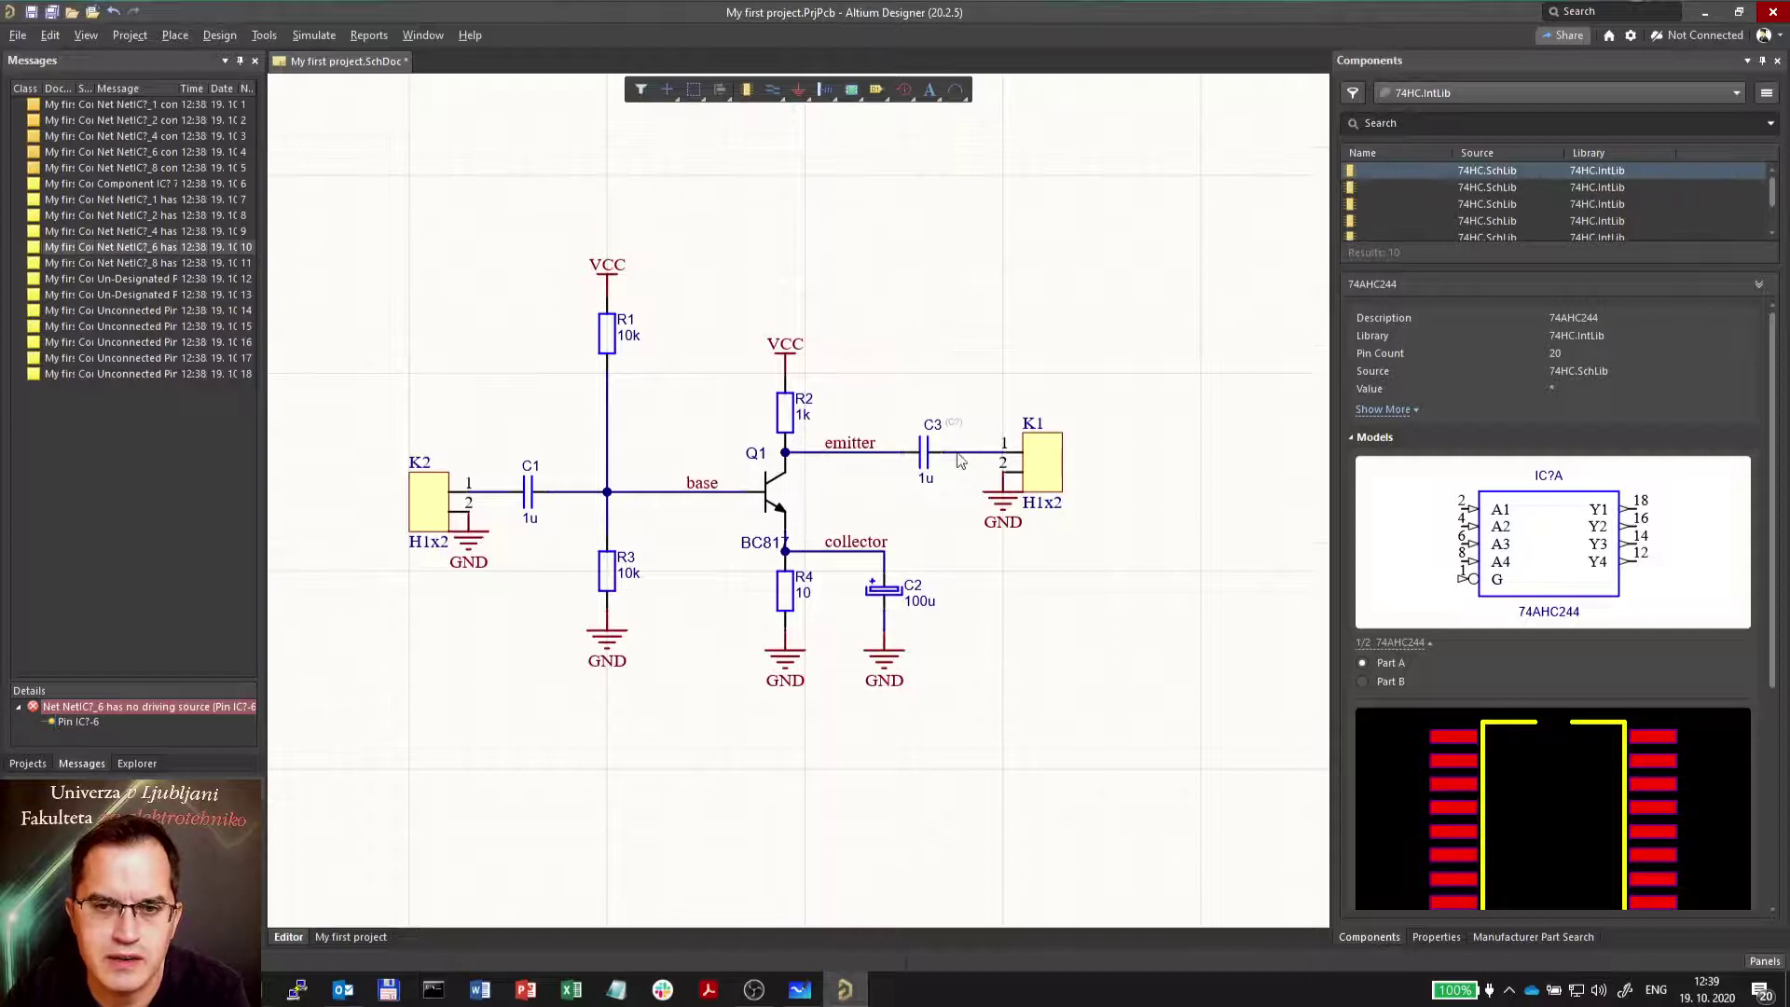
ctrl+scroll(964, 443, up, 6)
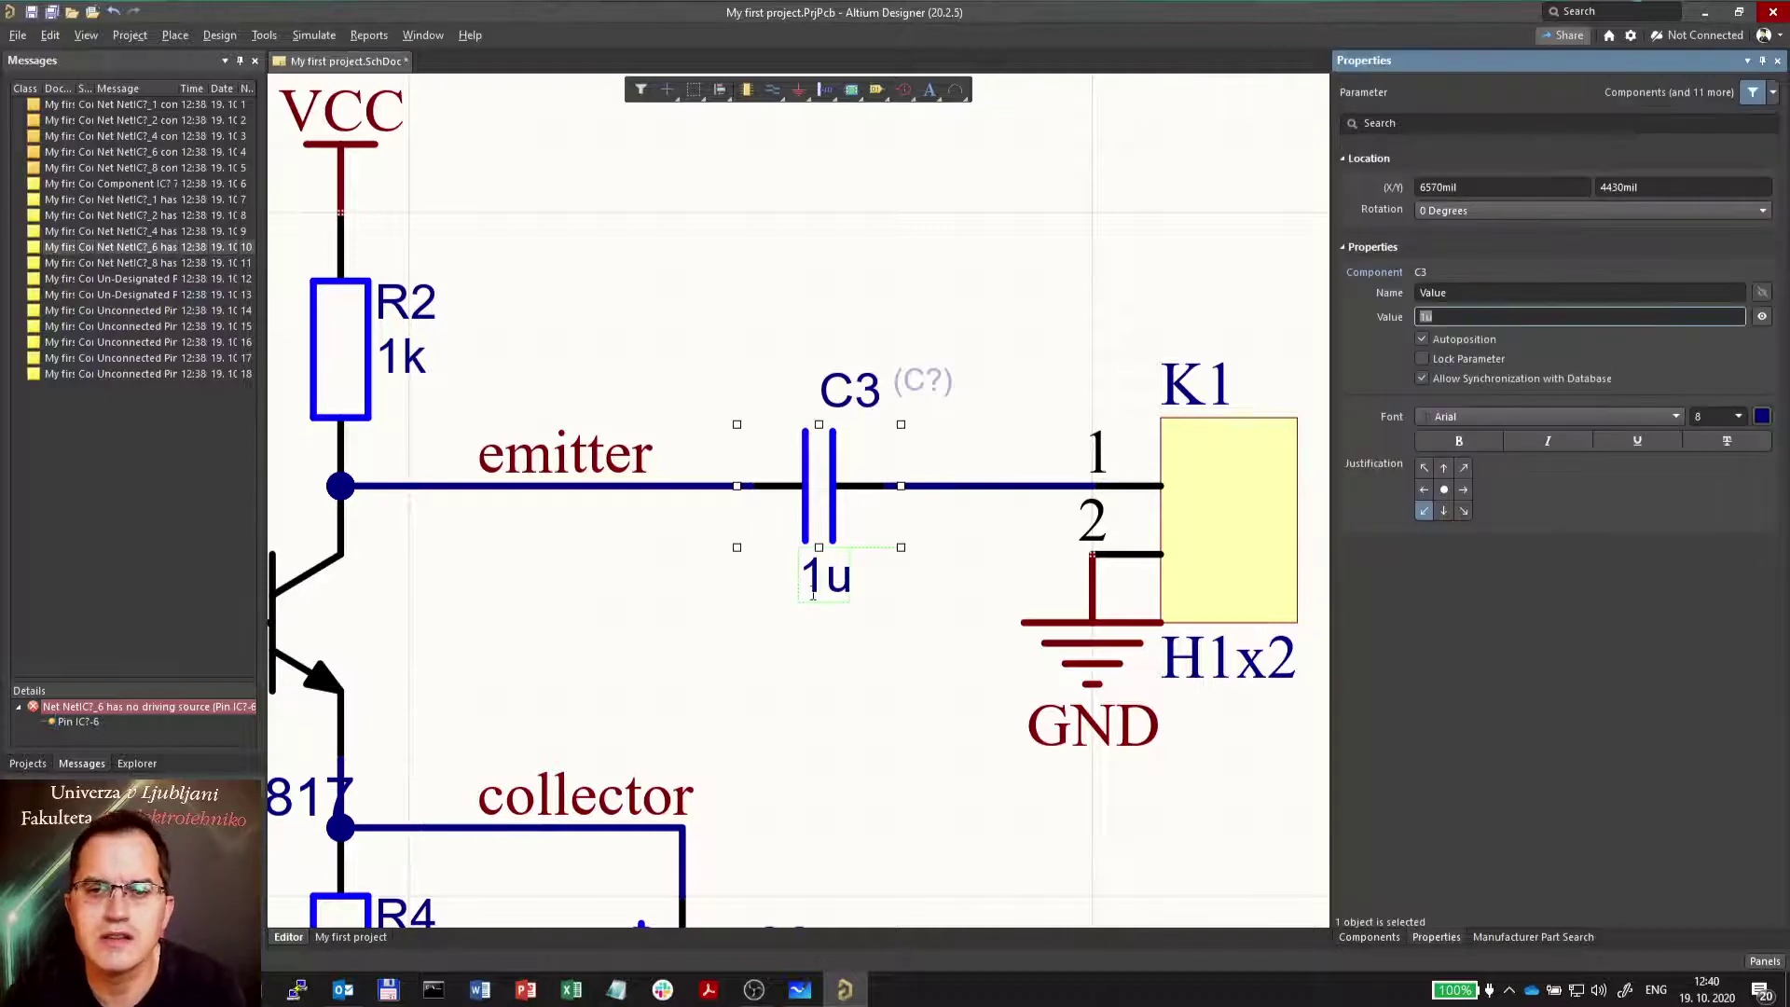
click(1427, 317)
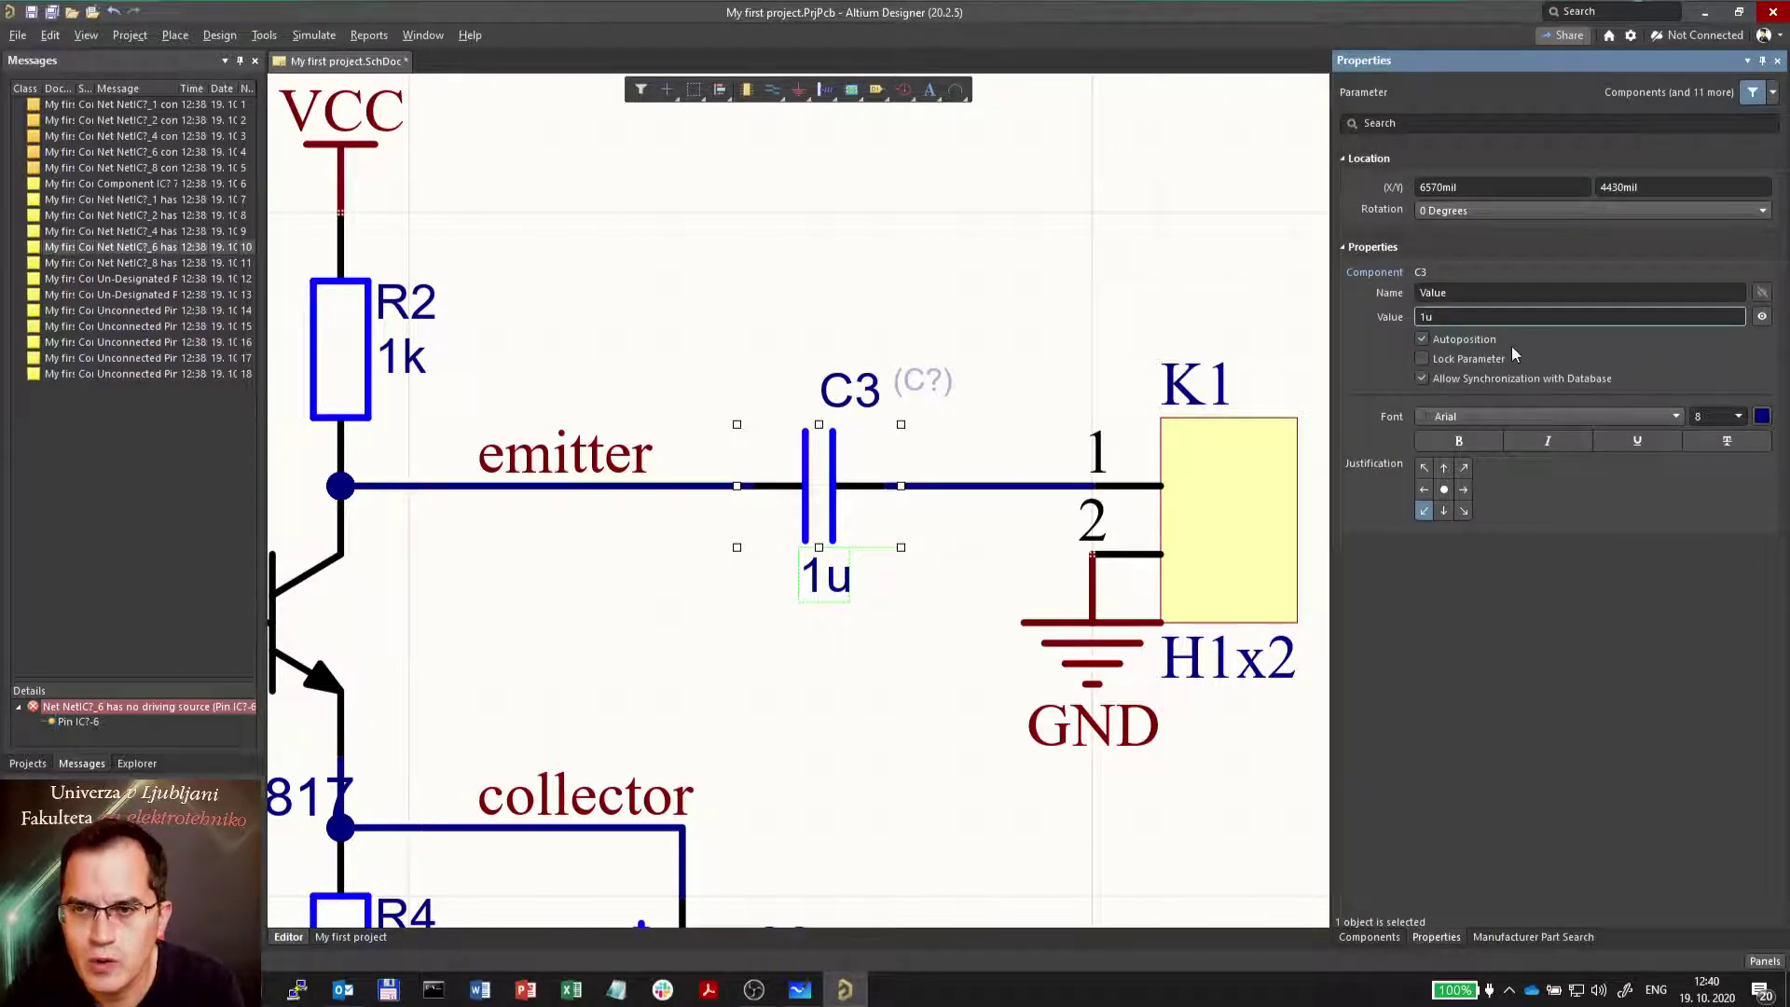
text(0)
key(Return)
click(1026, 354)
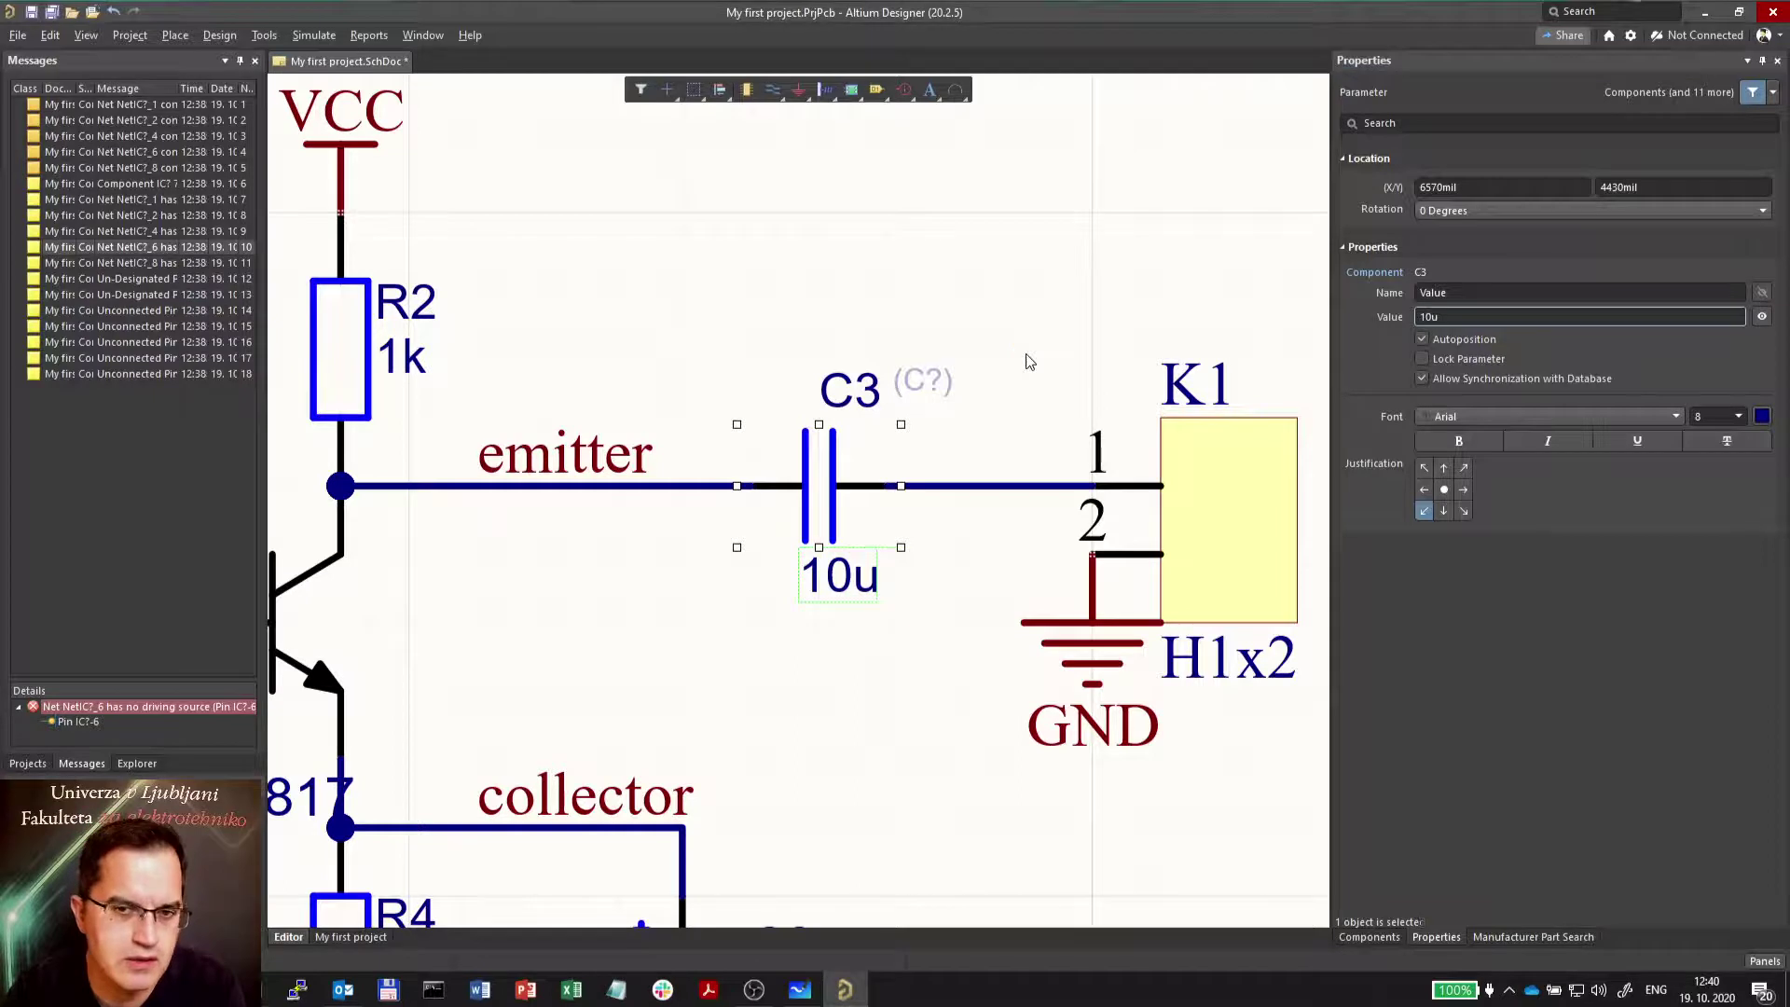
ctrl+scroll(1011, 323, down, 2)
ctrl+scroll(1016, 261, down, 3)
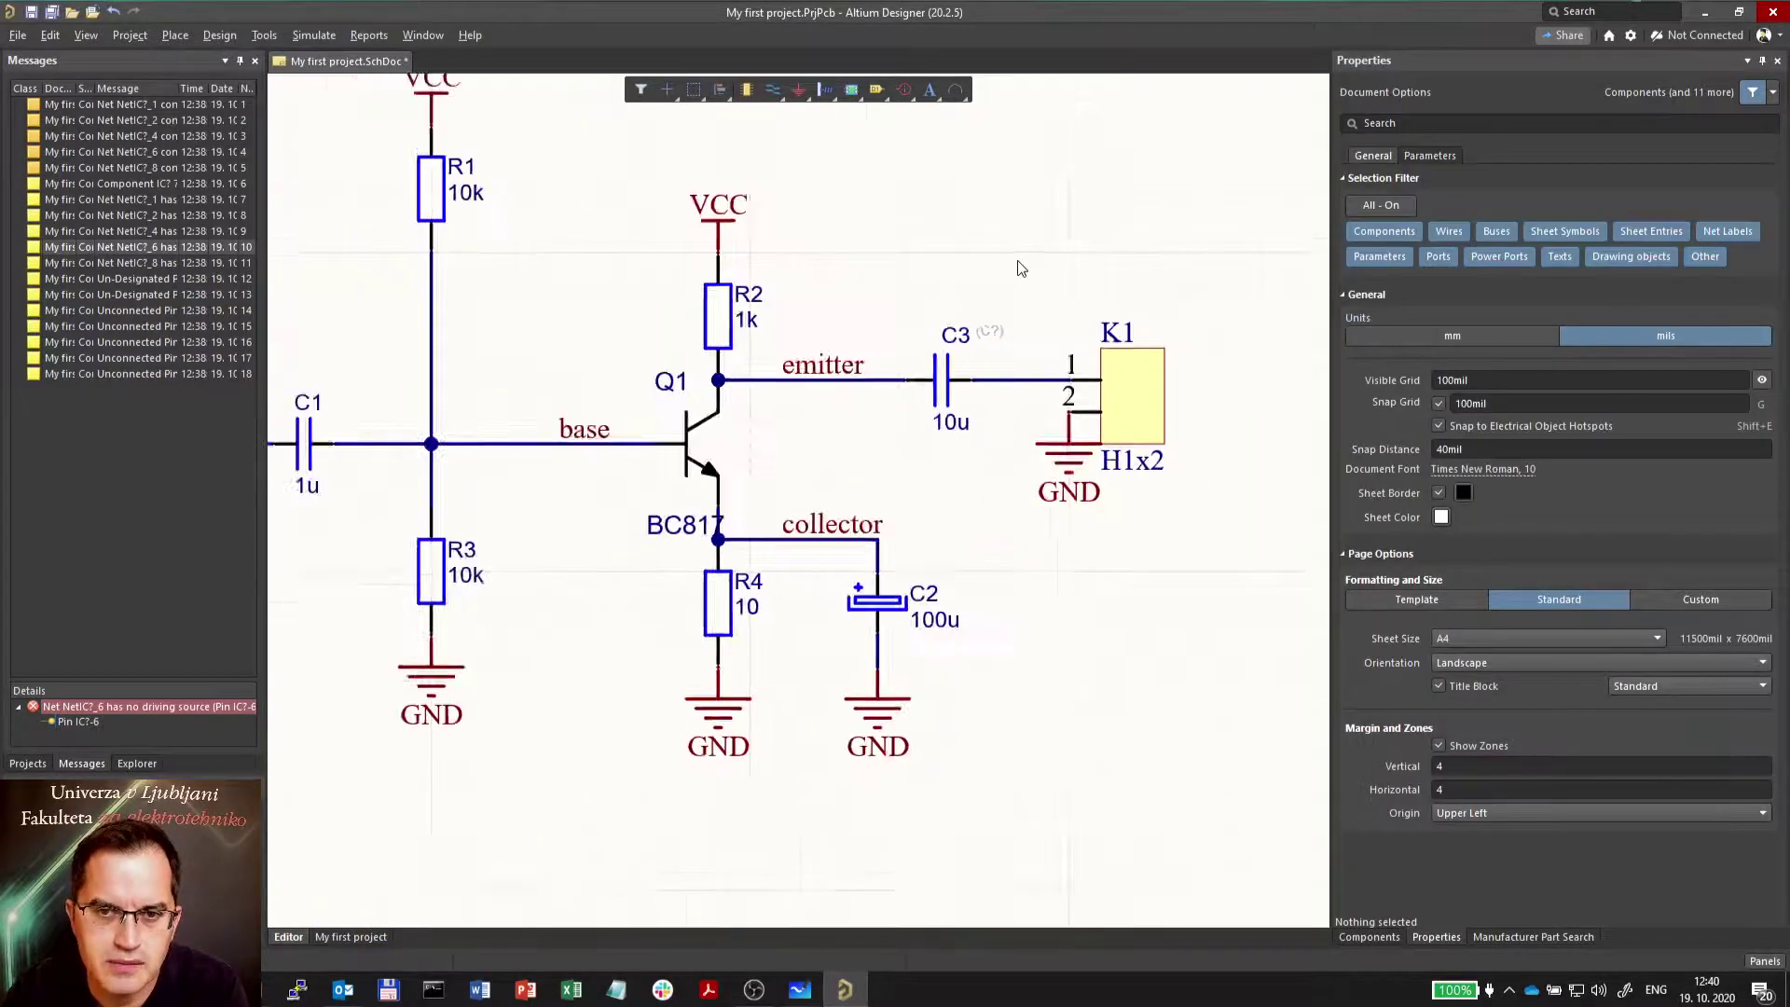
scroll(876, 372, up, 2)
ctrl+scroll(813, 468, up, 1)
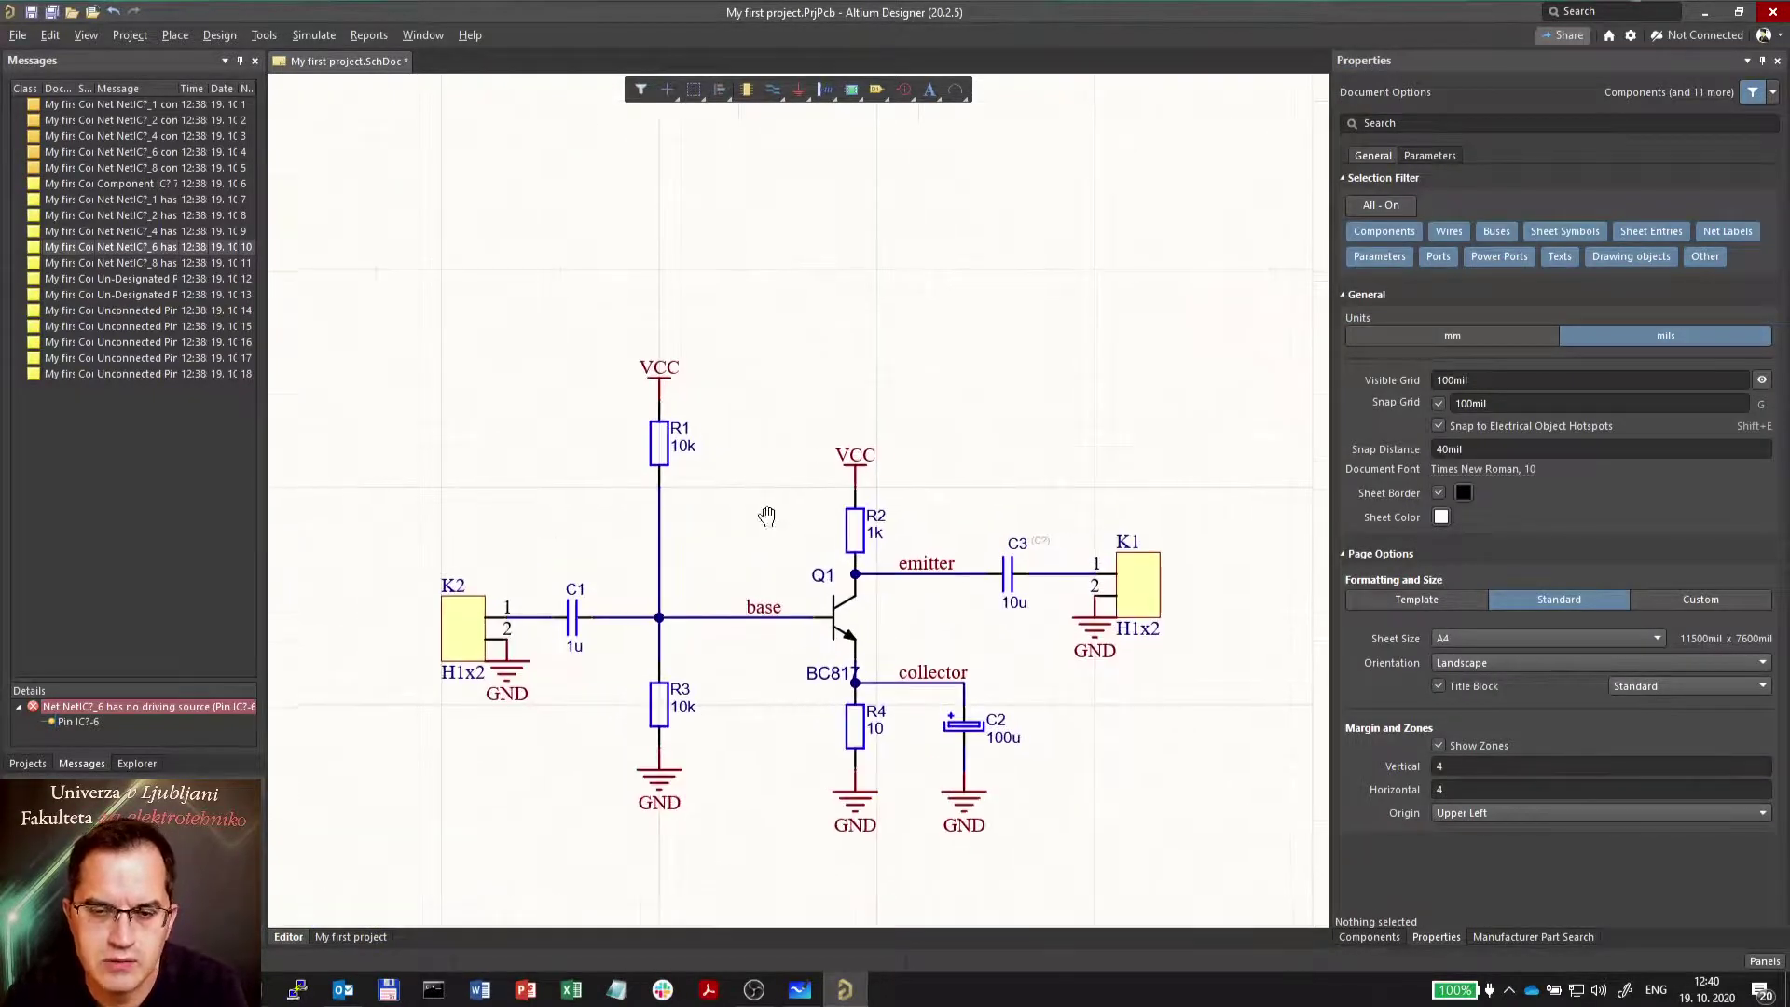
scroll(748, 417, down, 2)
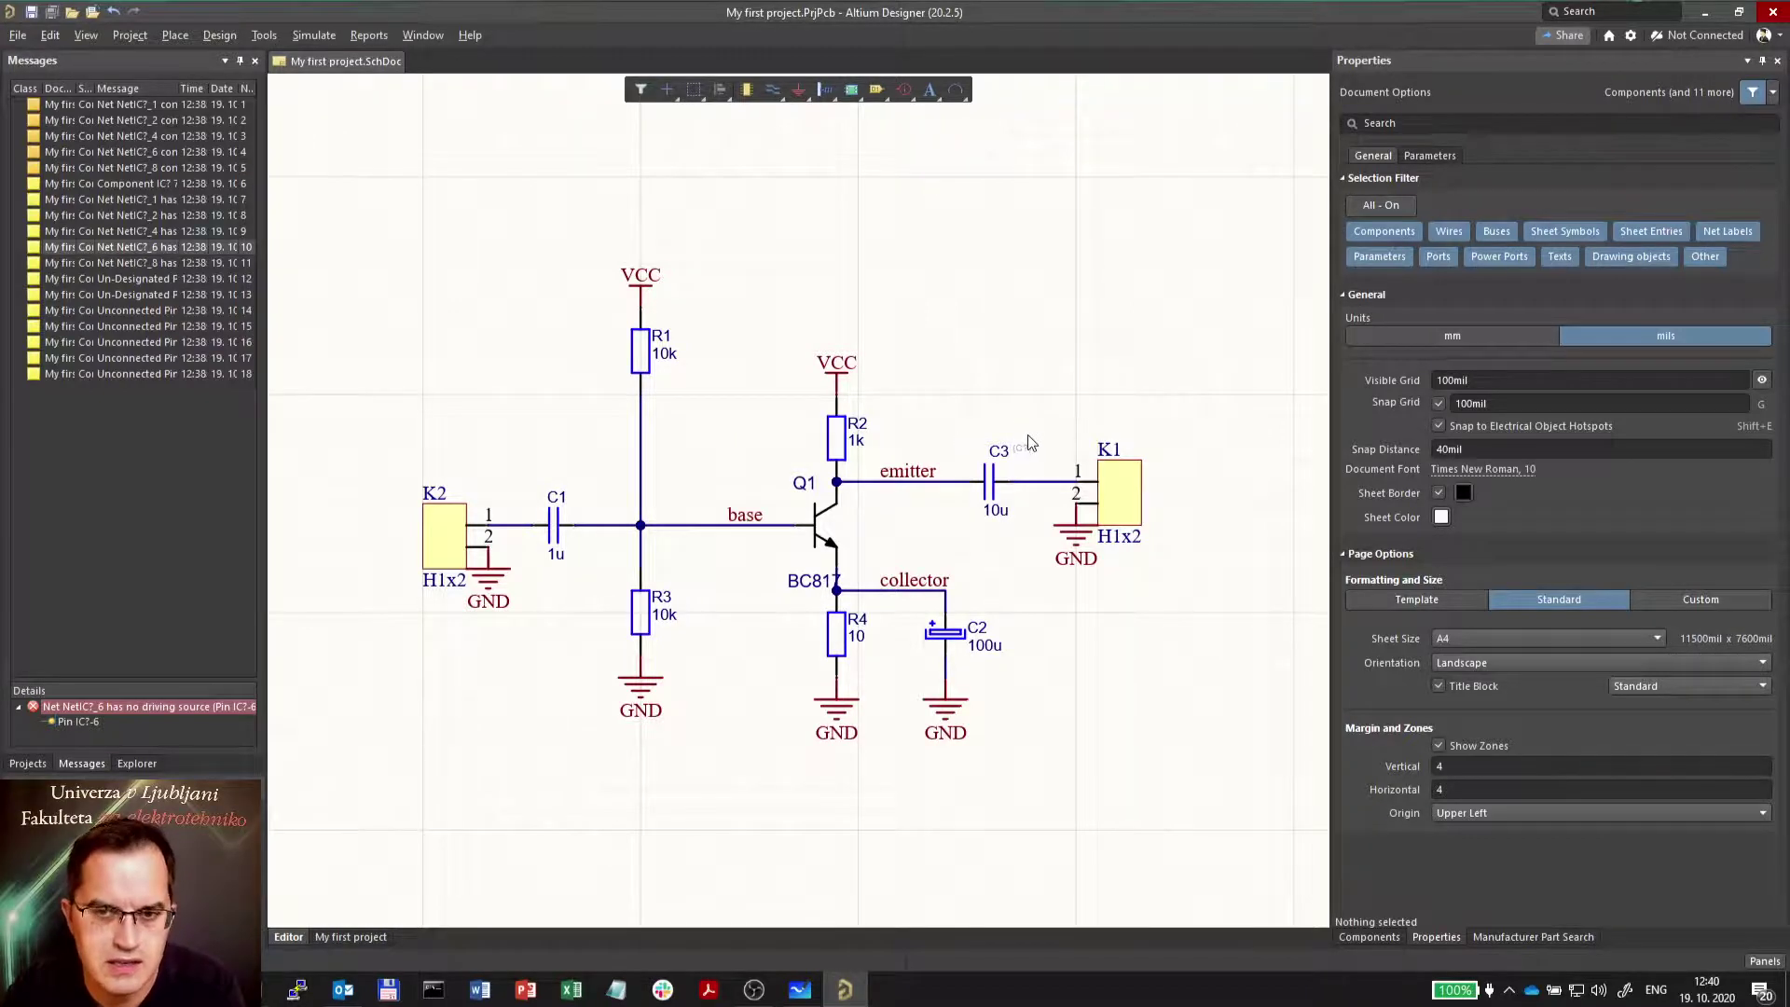
Validate the PCB project before renaming the capacitor.
click(28, 764)
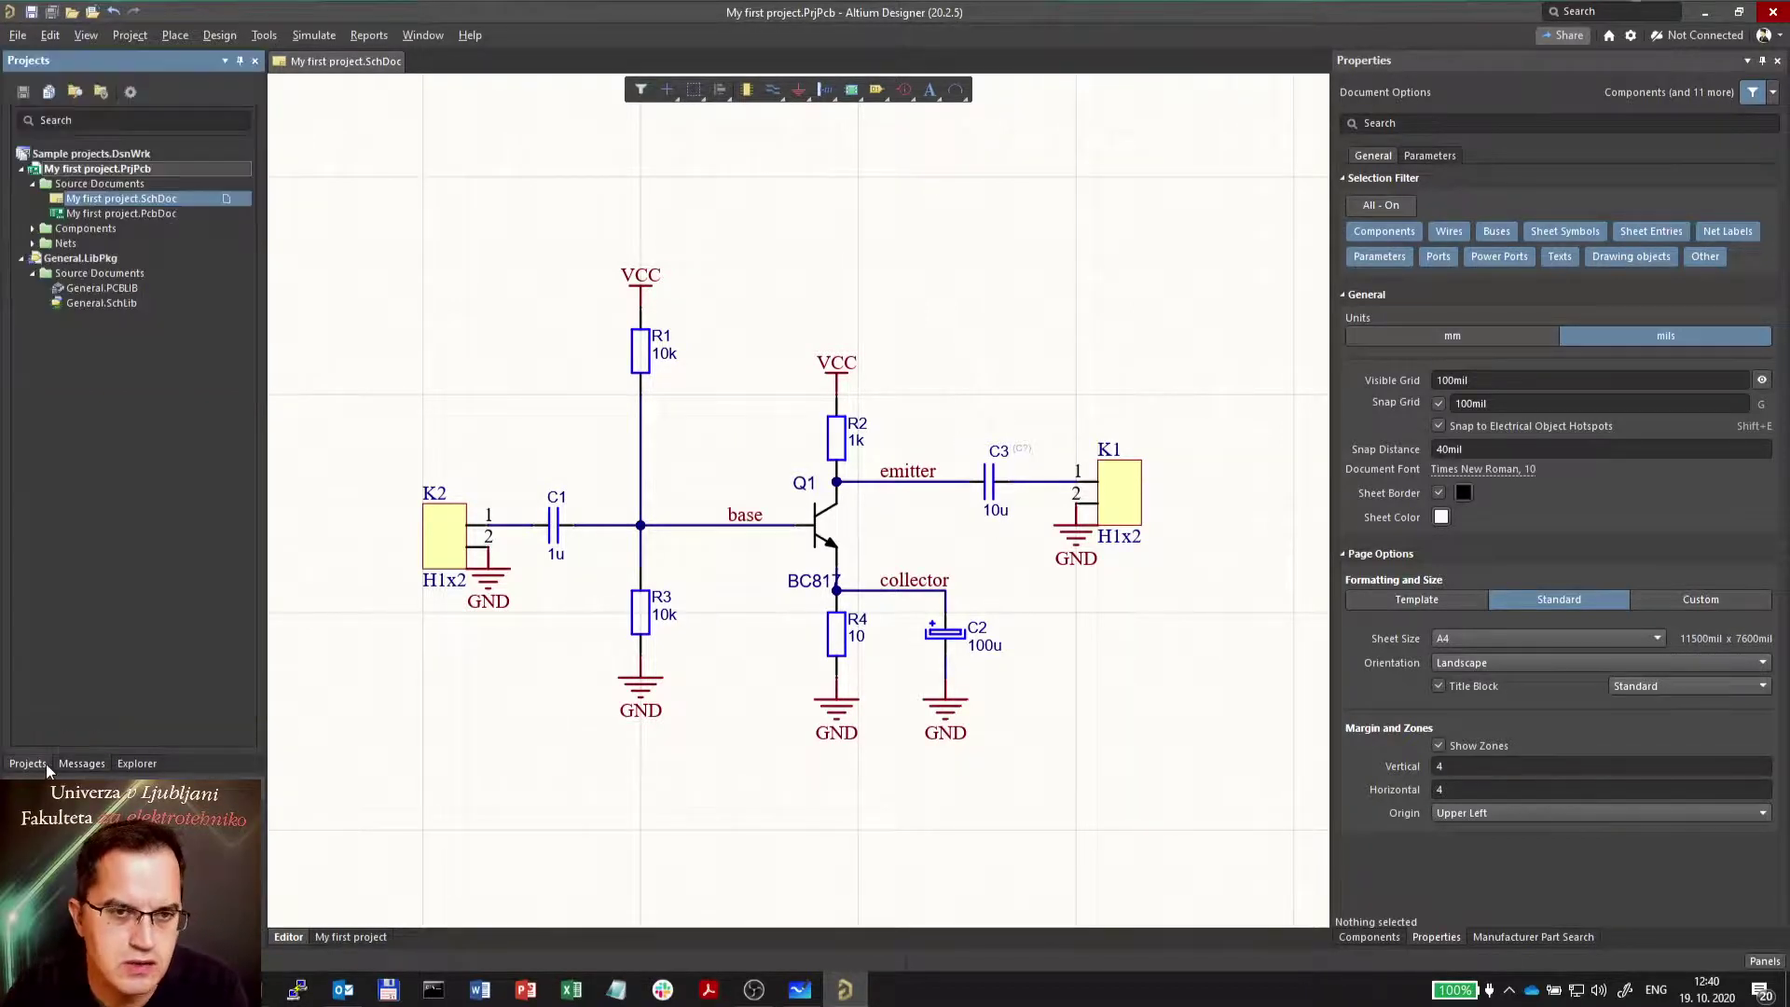
right_click(81, 175)
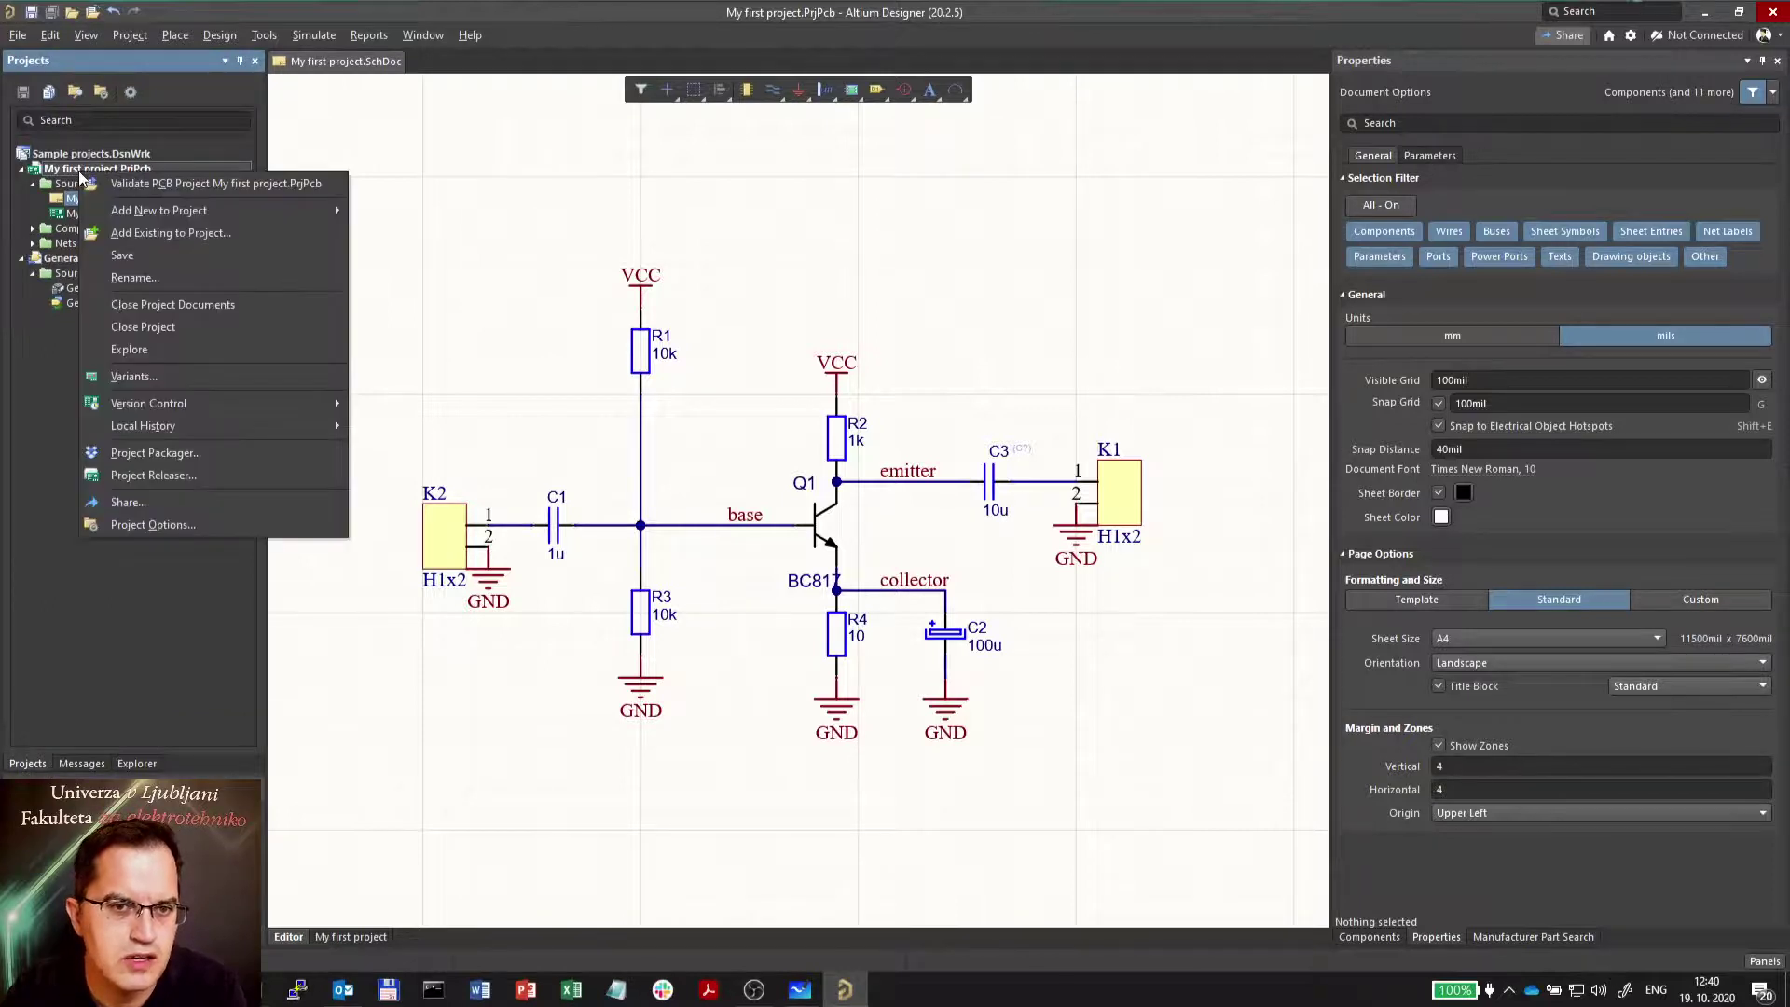
click(102, 179)
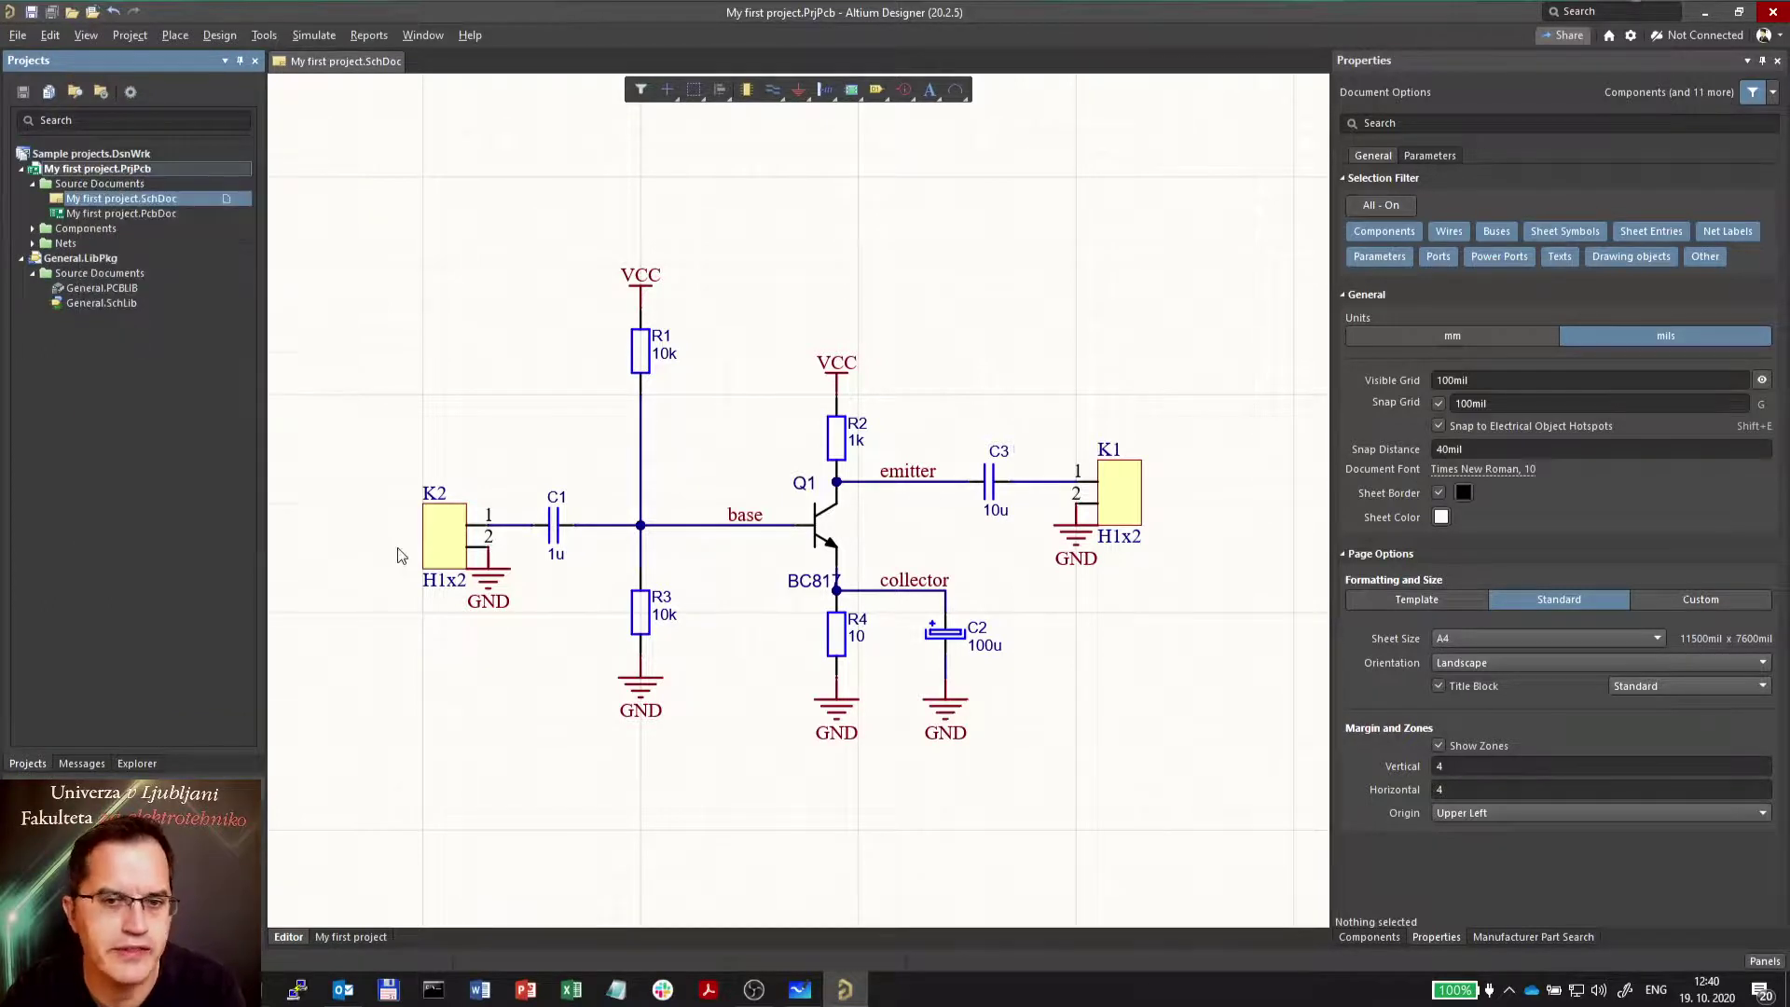
Rename the emitter capacitor C3 to C1 and revalidate, exposing the duplicate C1 designator error.
double_click(1003, 453)
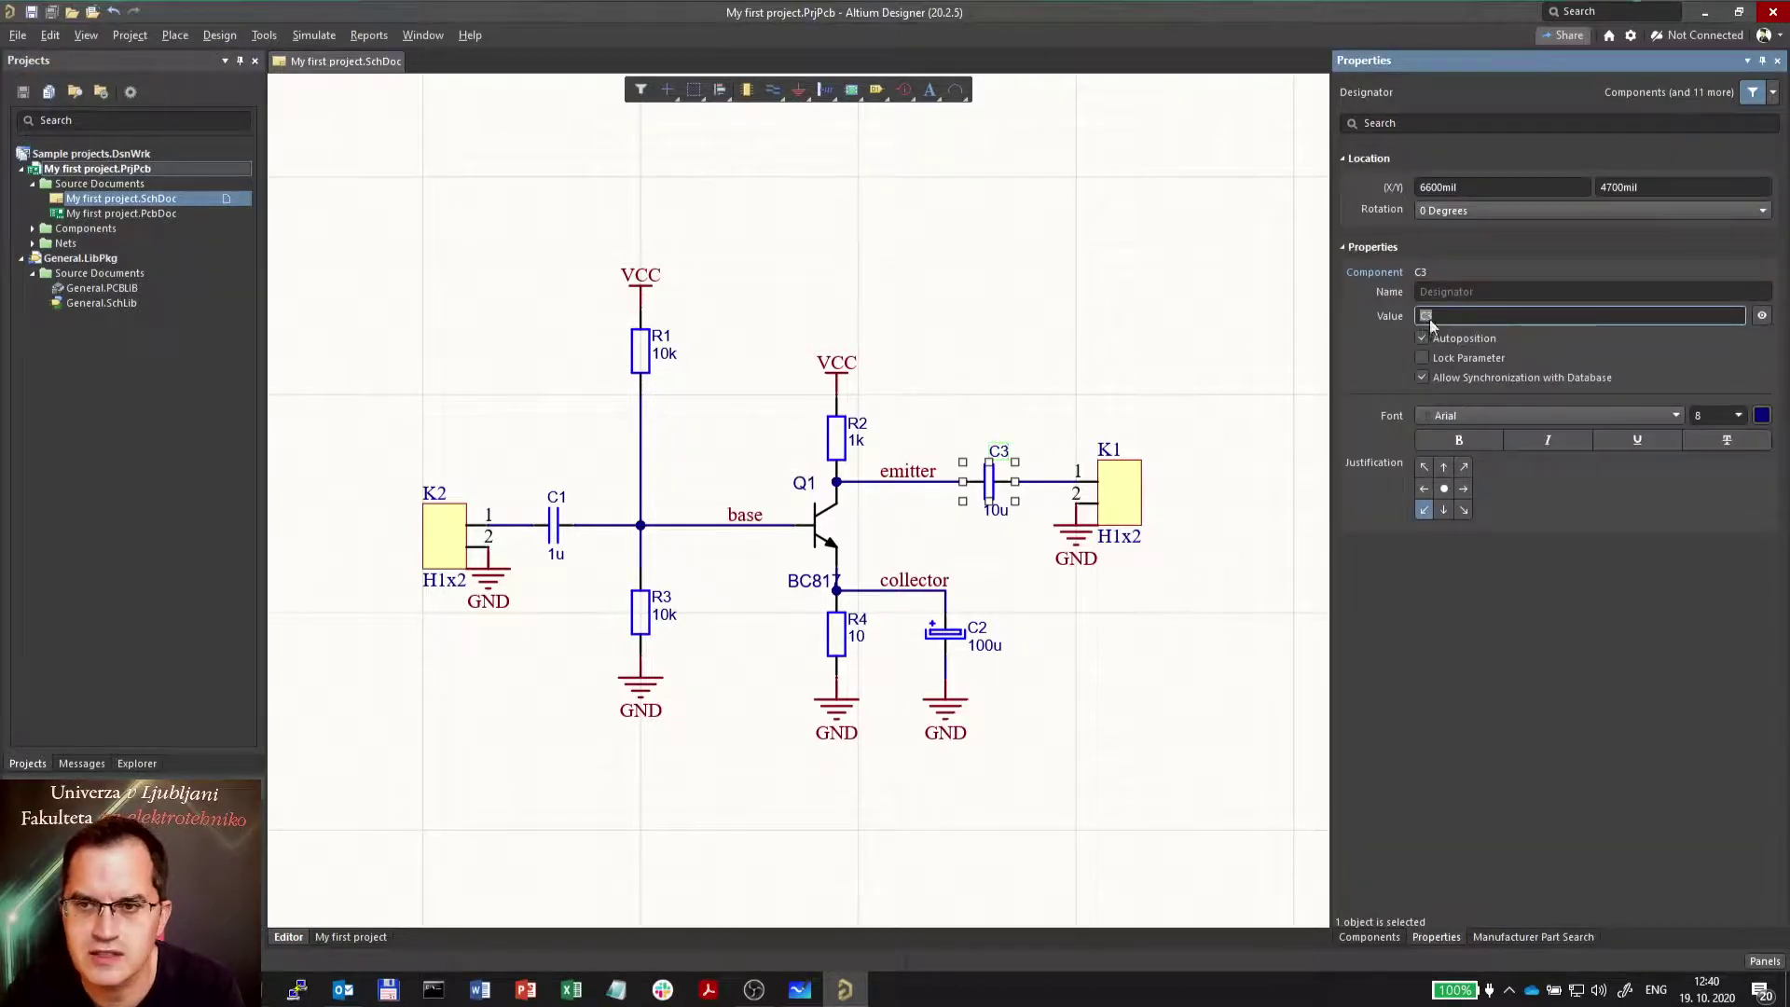
text(C1)
key(Return)
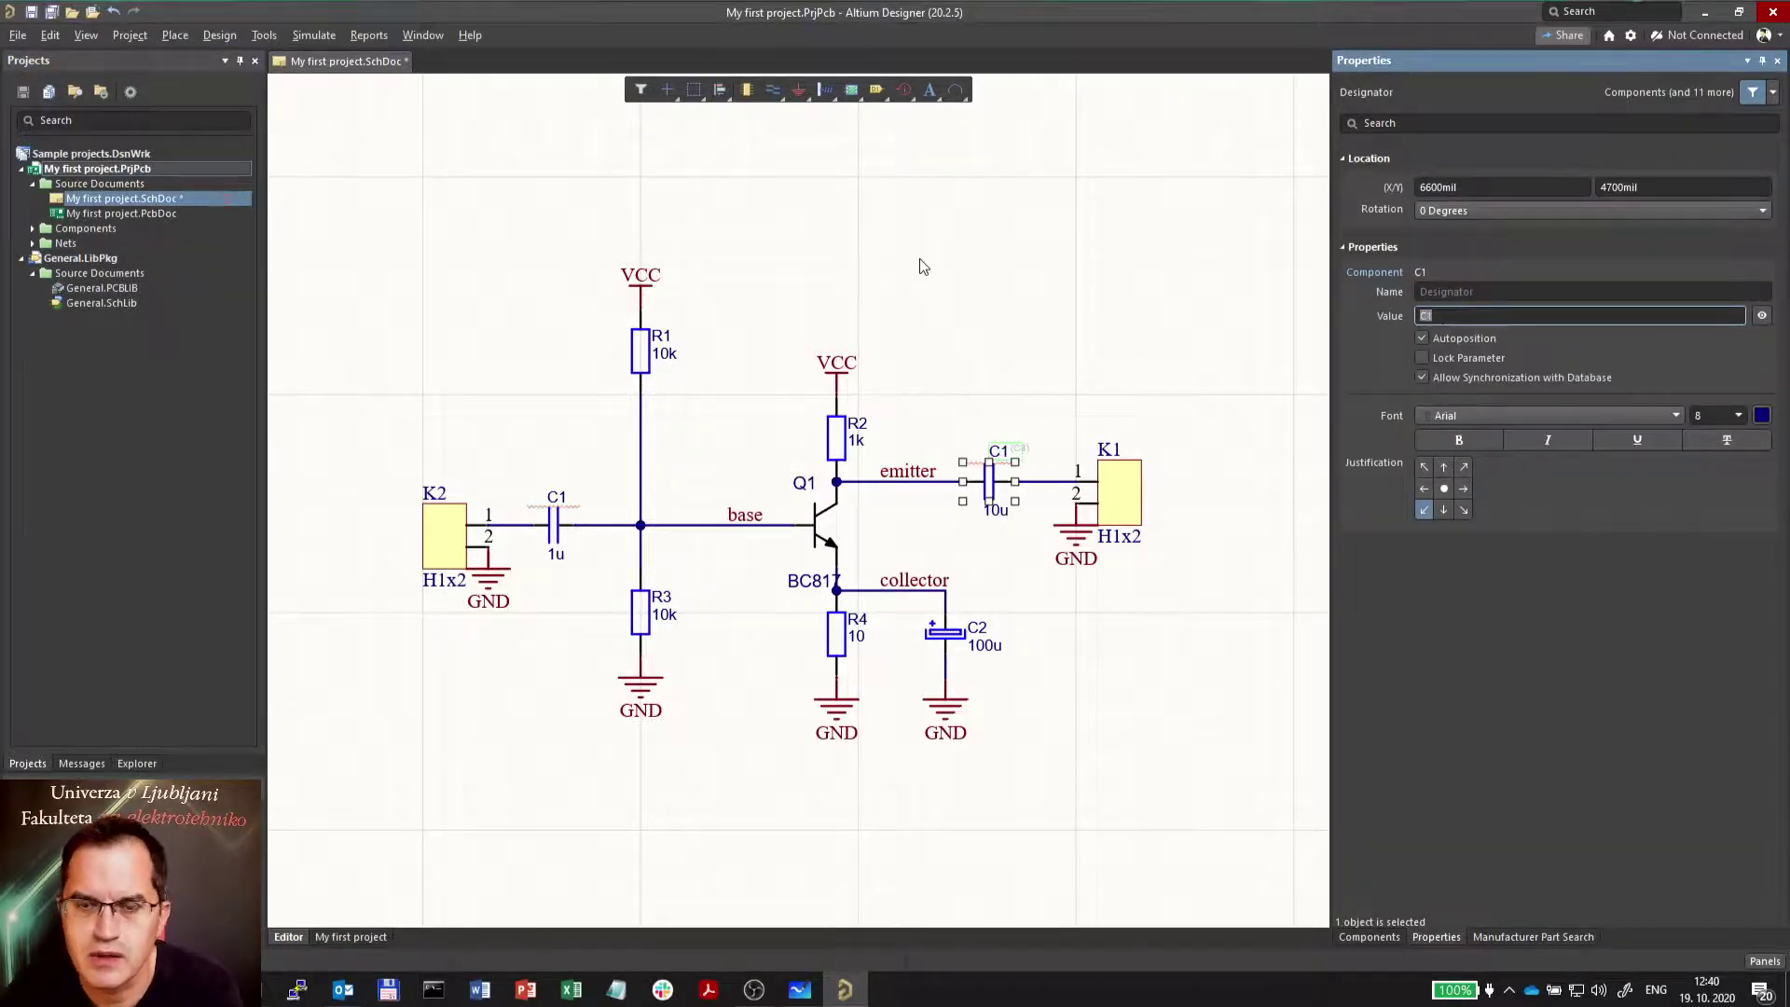
click(849, 330)
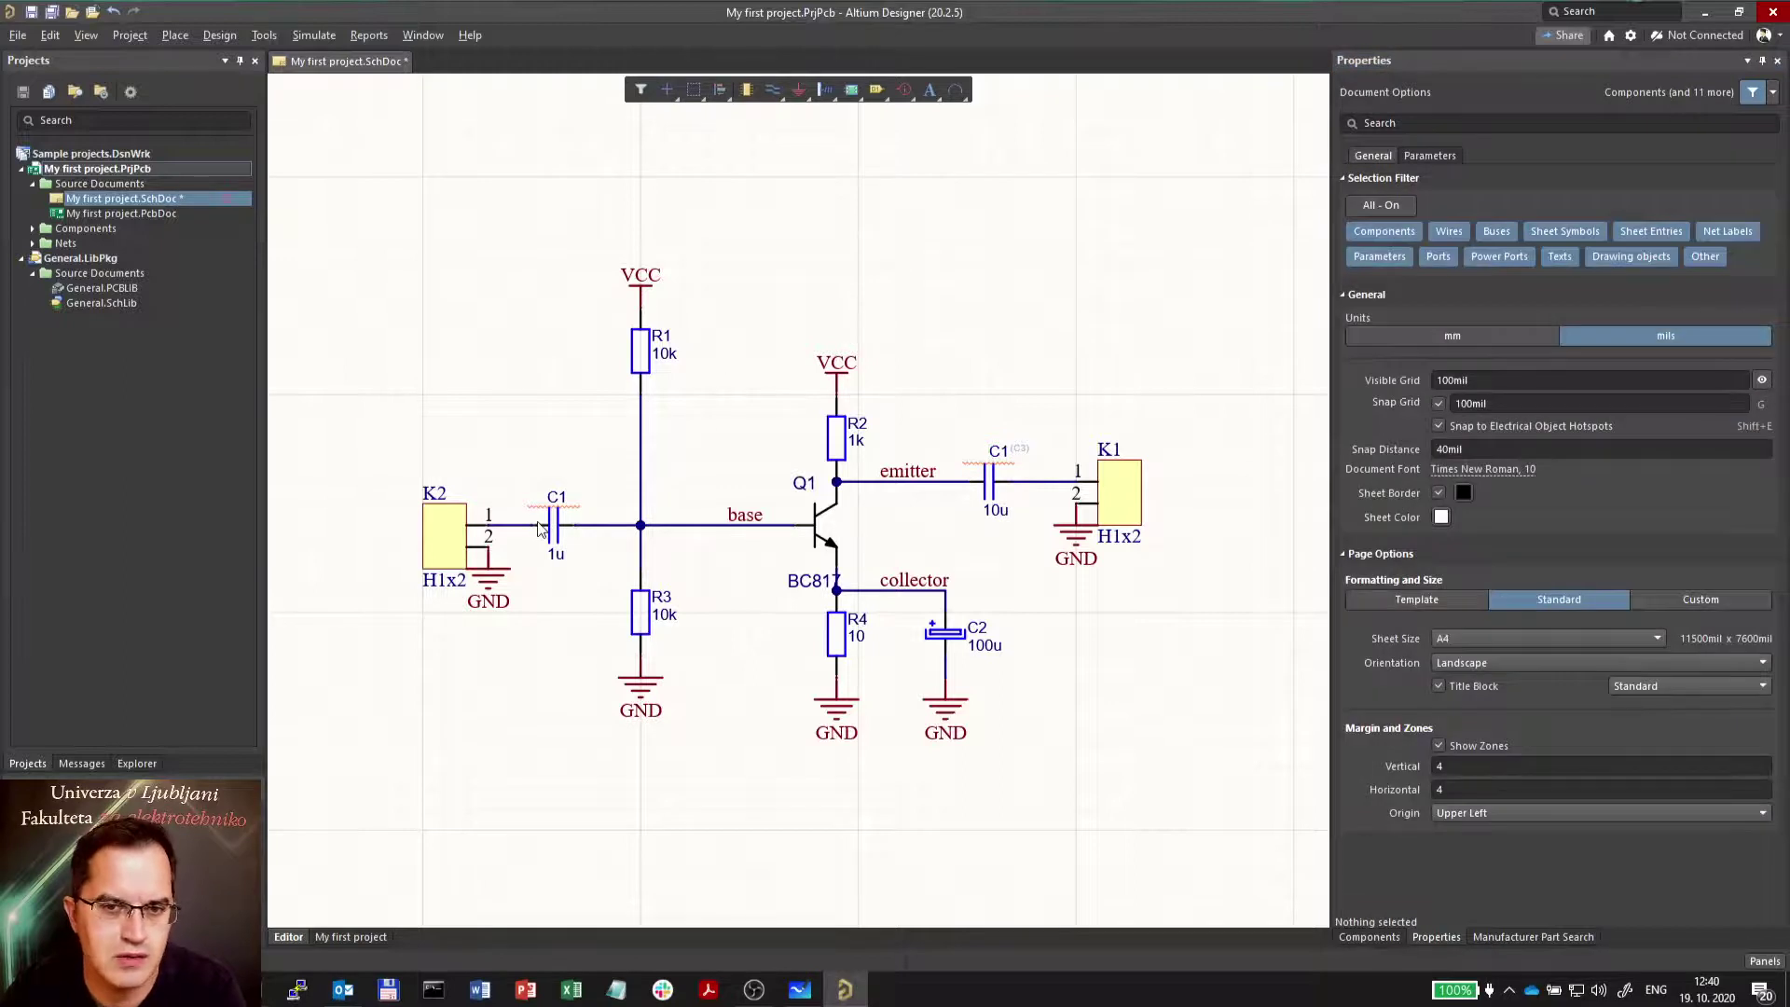
ctrl+scroll(562, 508, up, 2)
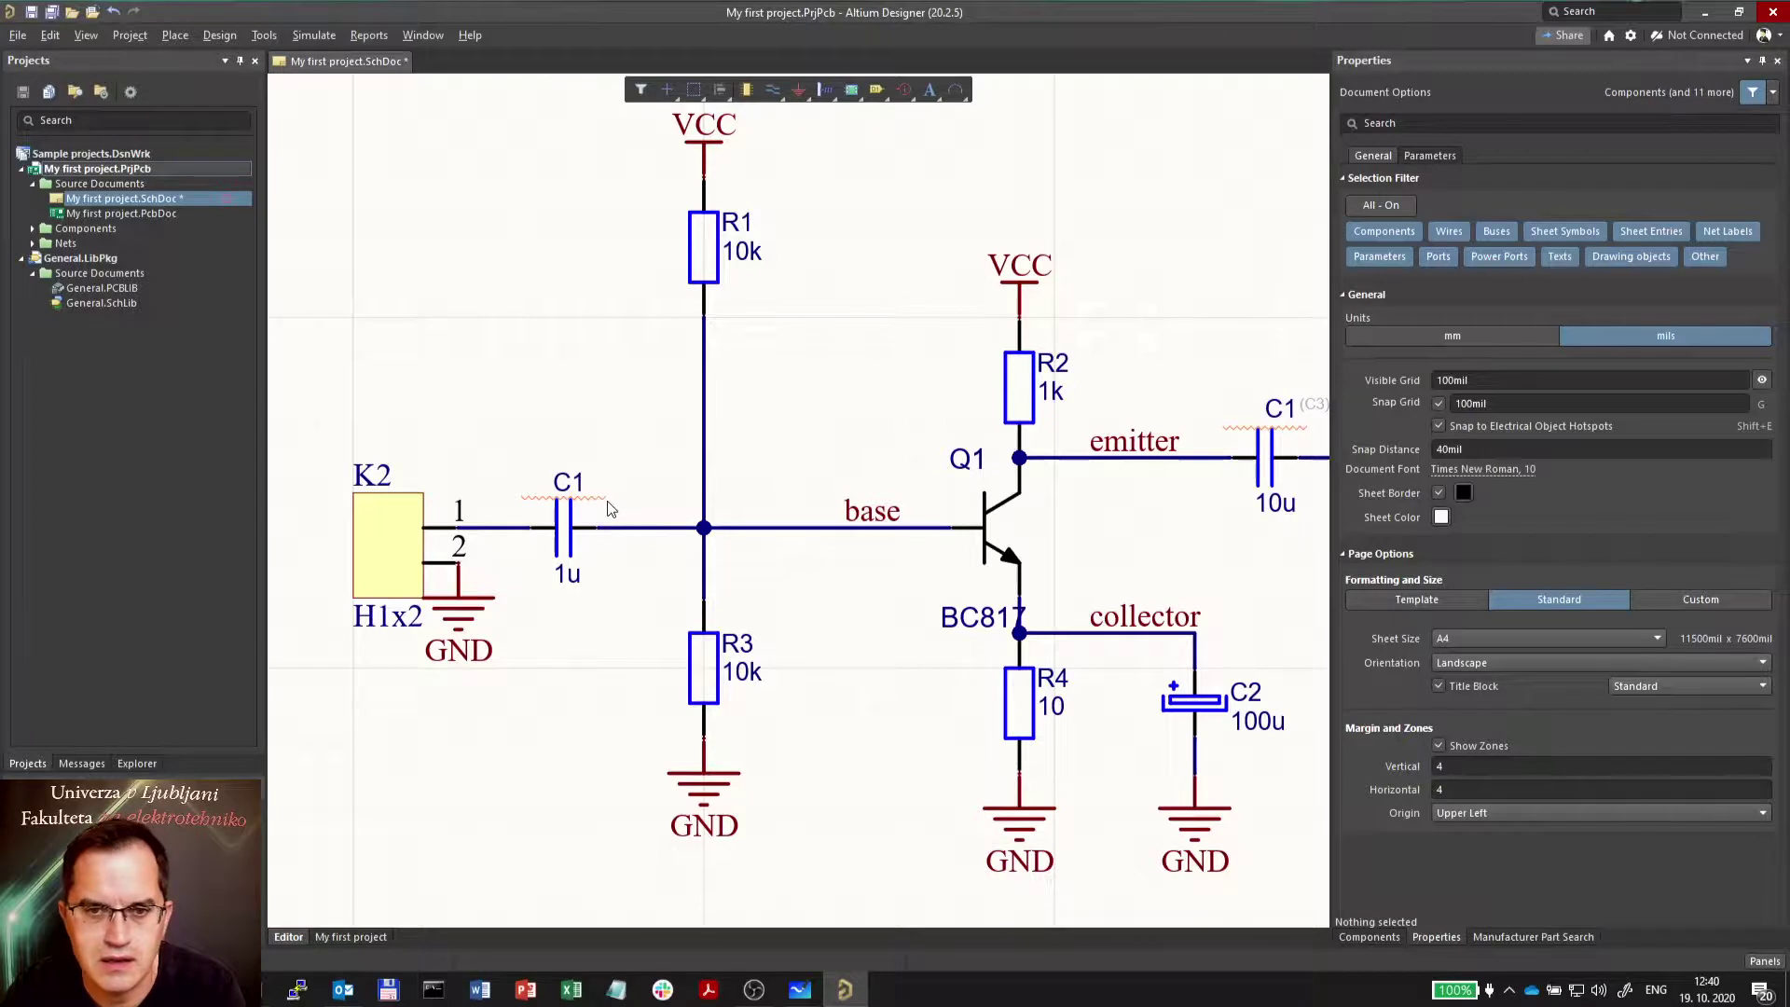
shift+scroll(781, 444, right, 2)
ctrl+scroll(1007, 412, down, 3)
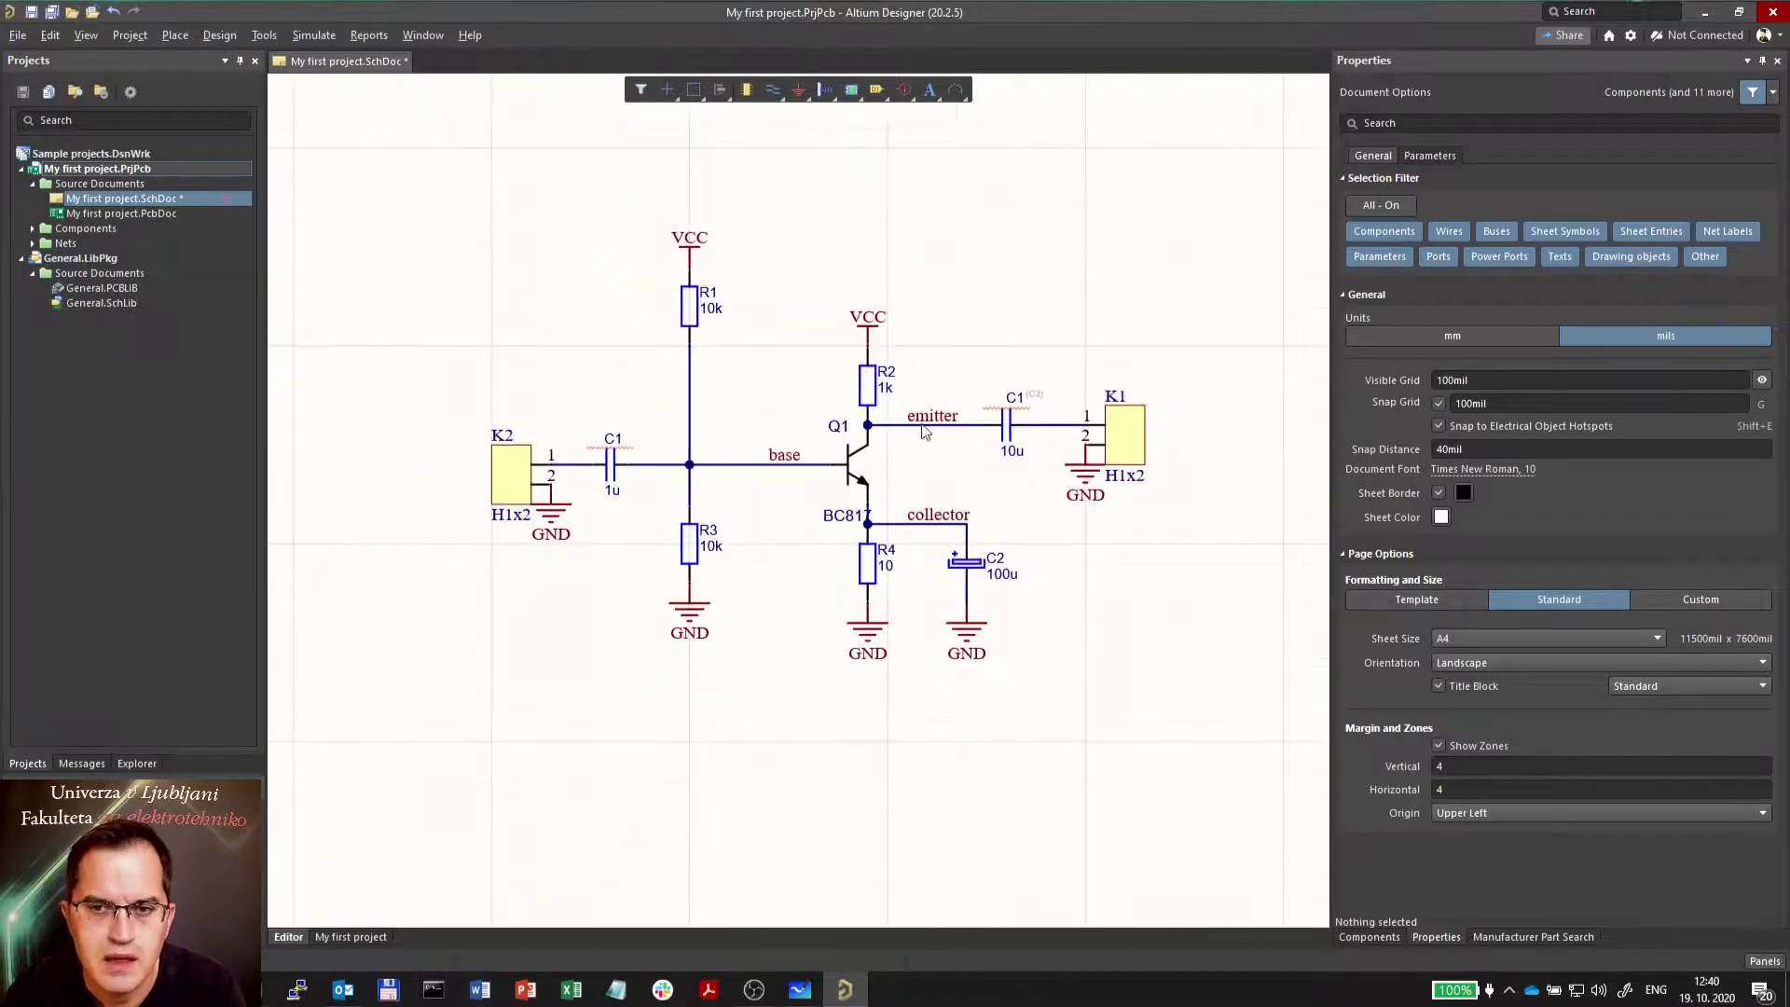
ctrl+scroll(1087, 360, up, 1)
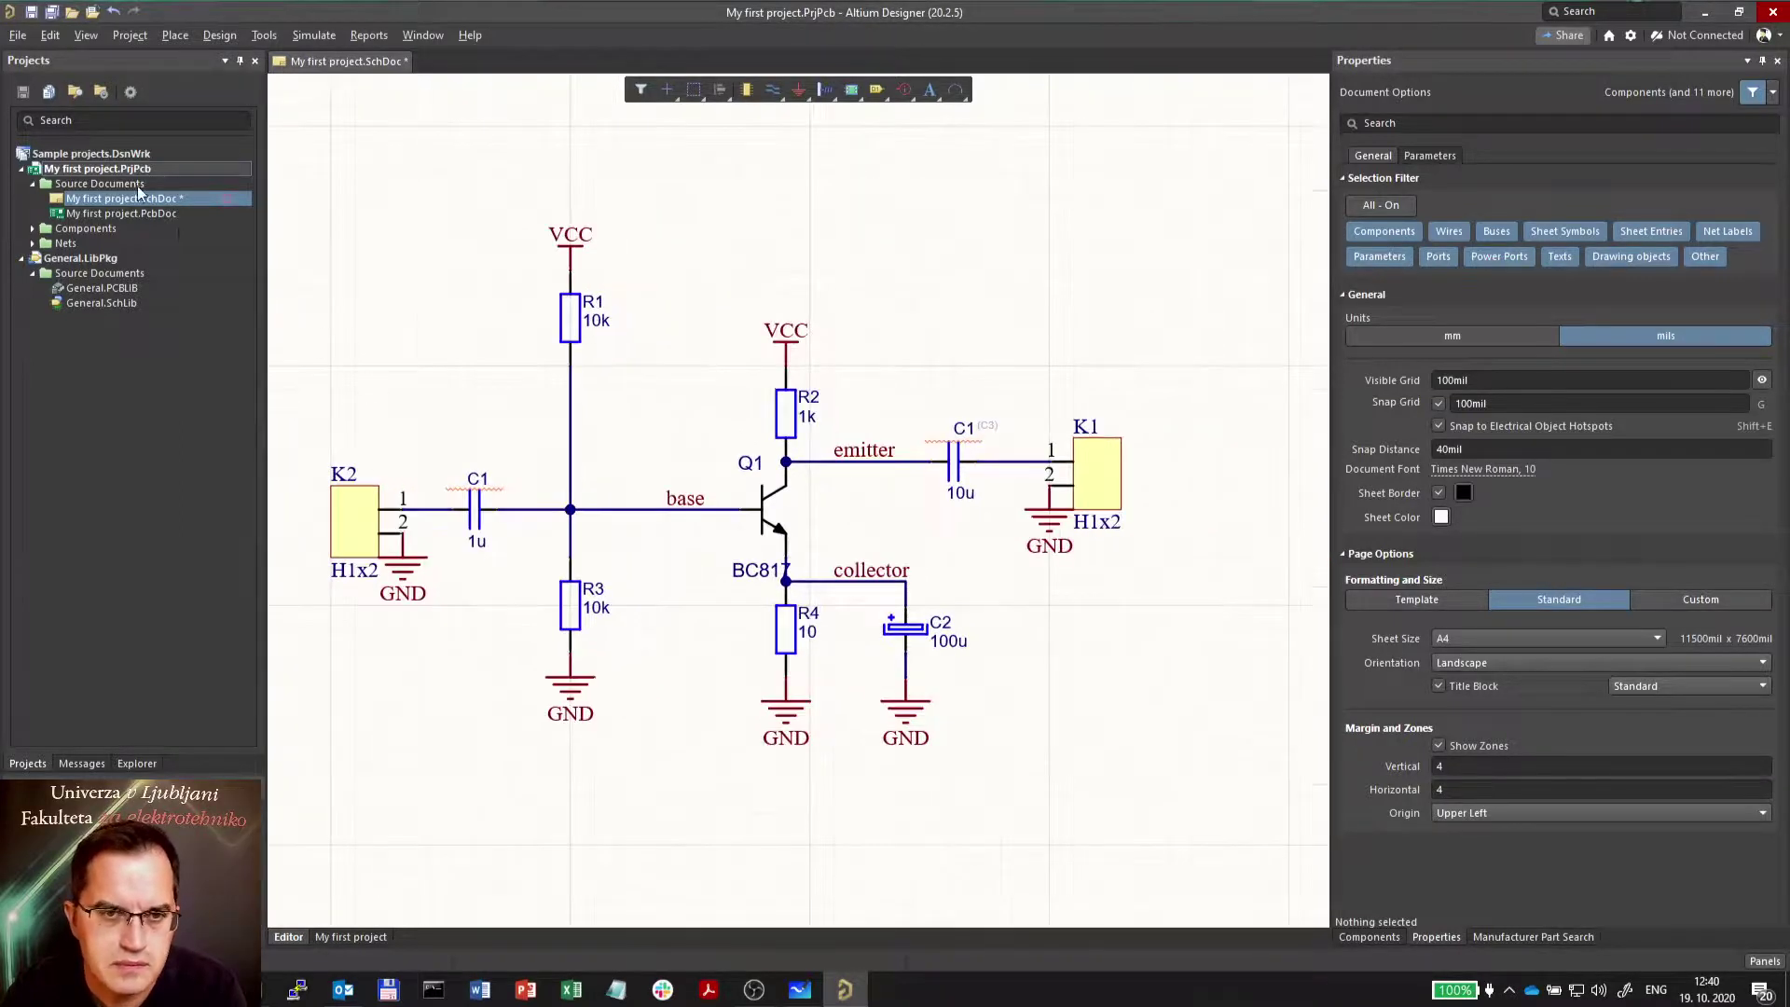
right_click(121, 168)
key(Escape)
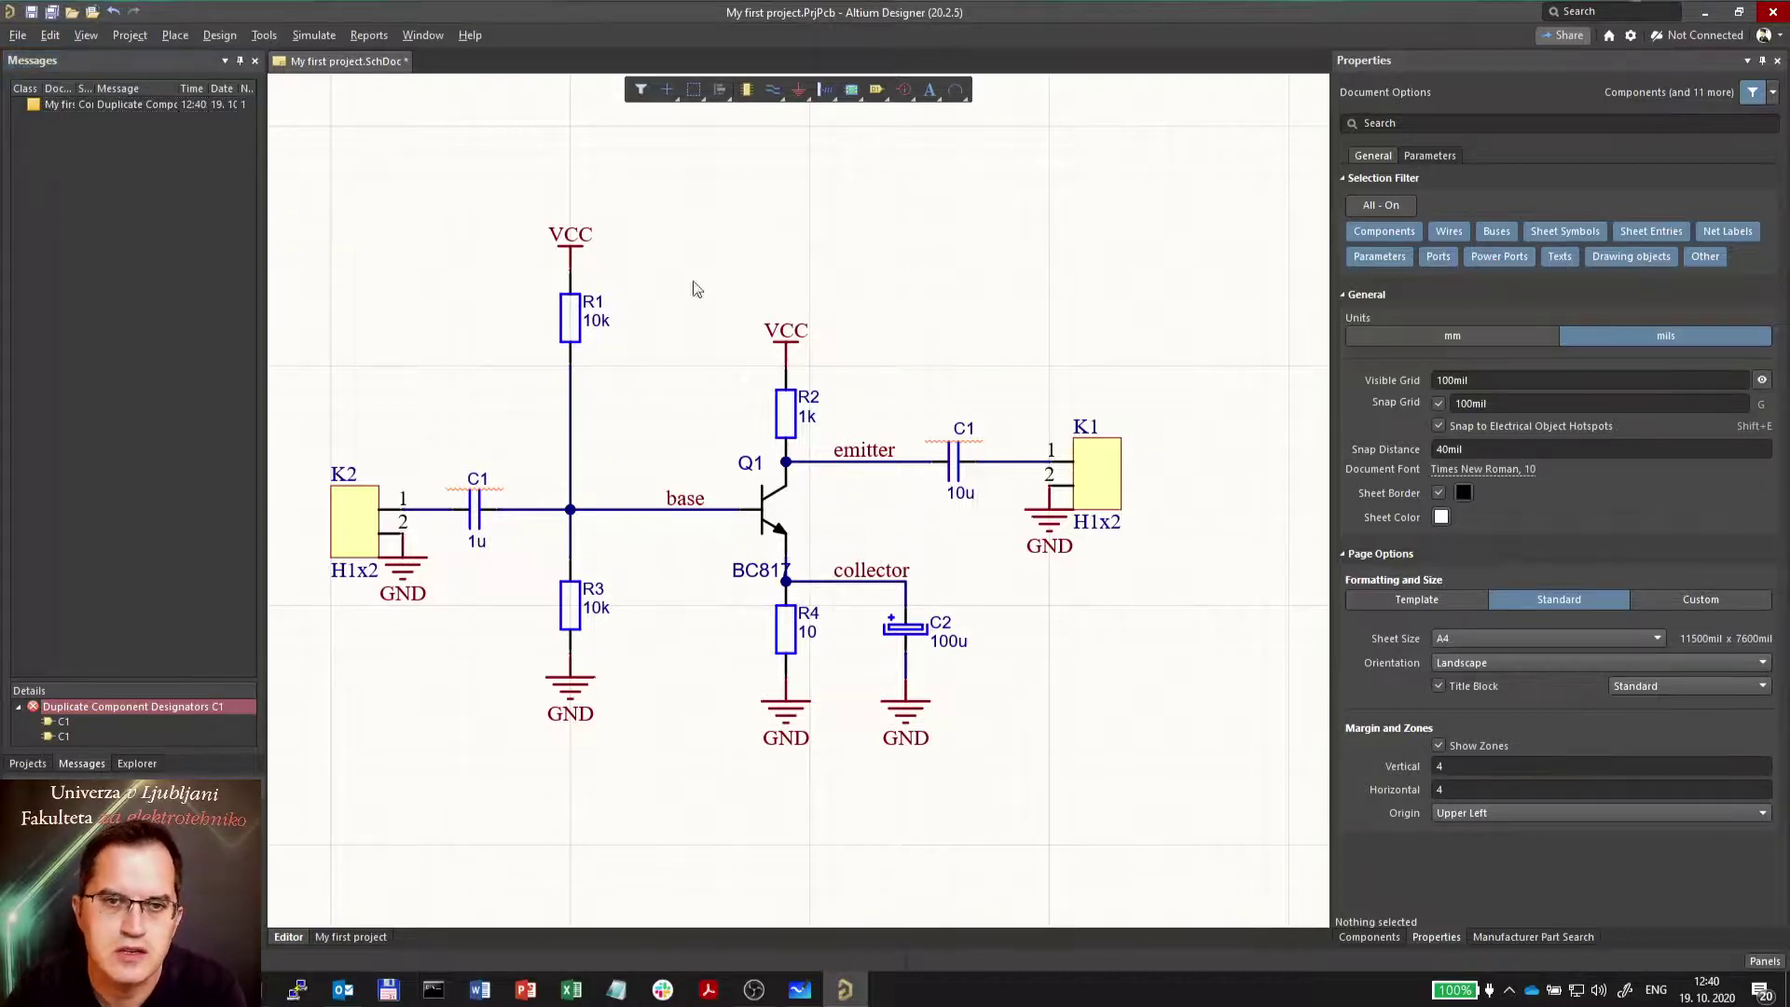
Run Annotate Schematics Quietly and dismiss the no-changes notice.
click(260, 36)
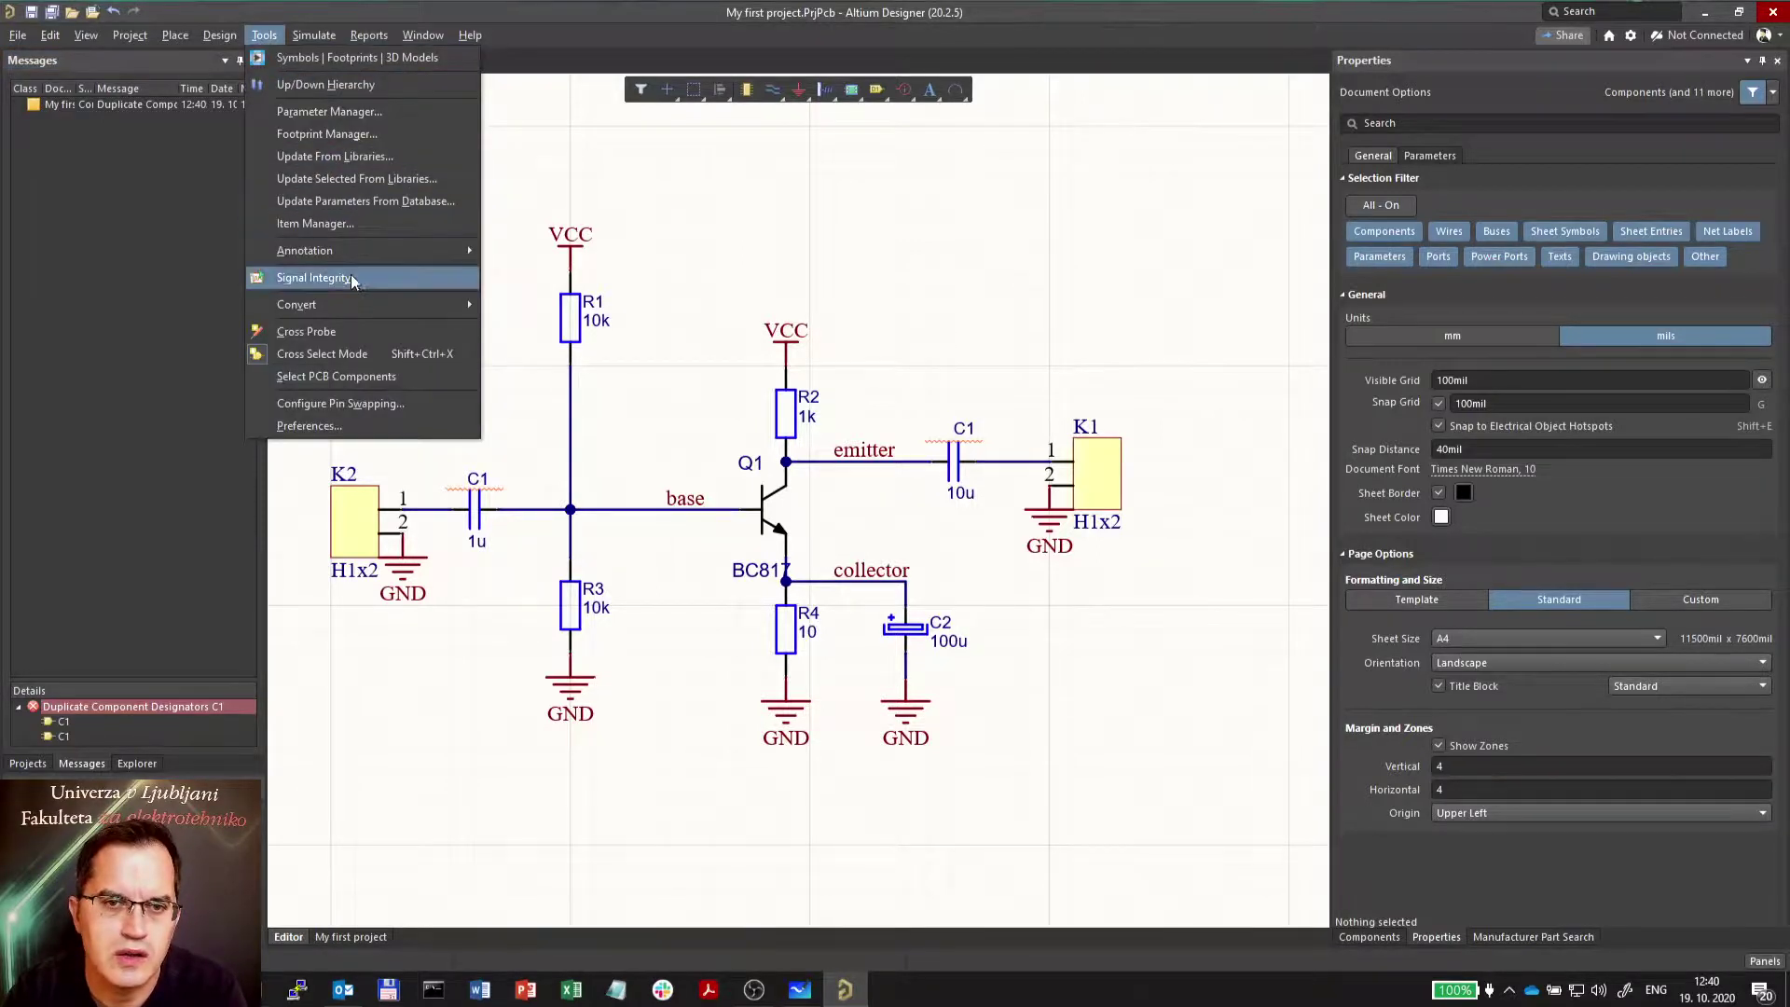
mouse_move(355, 249)
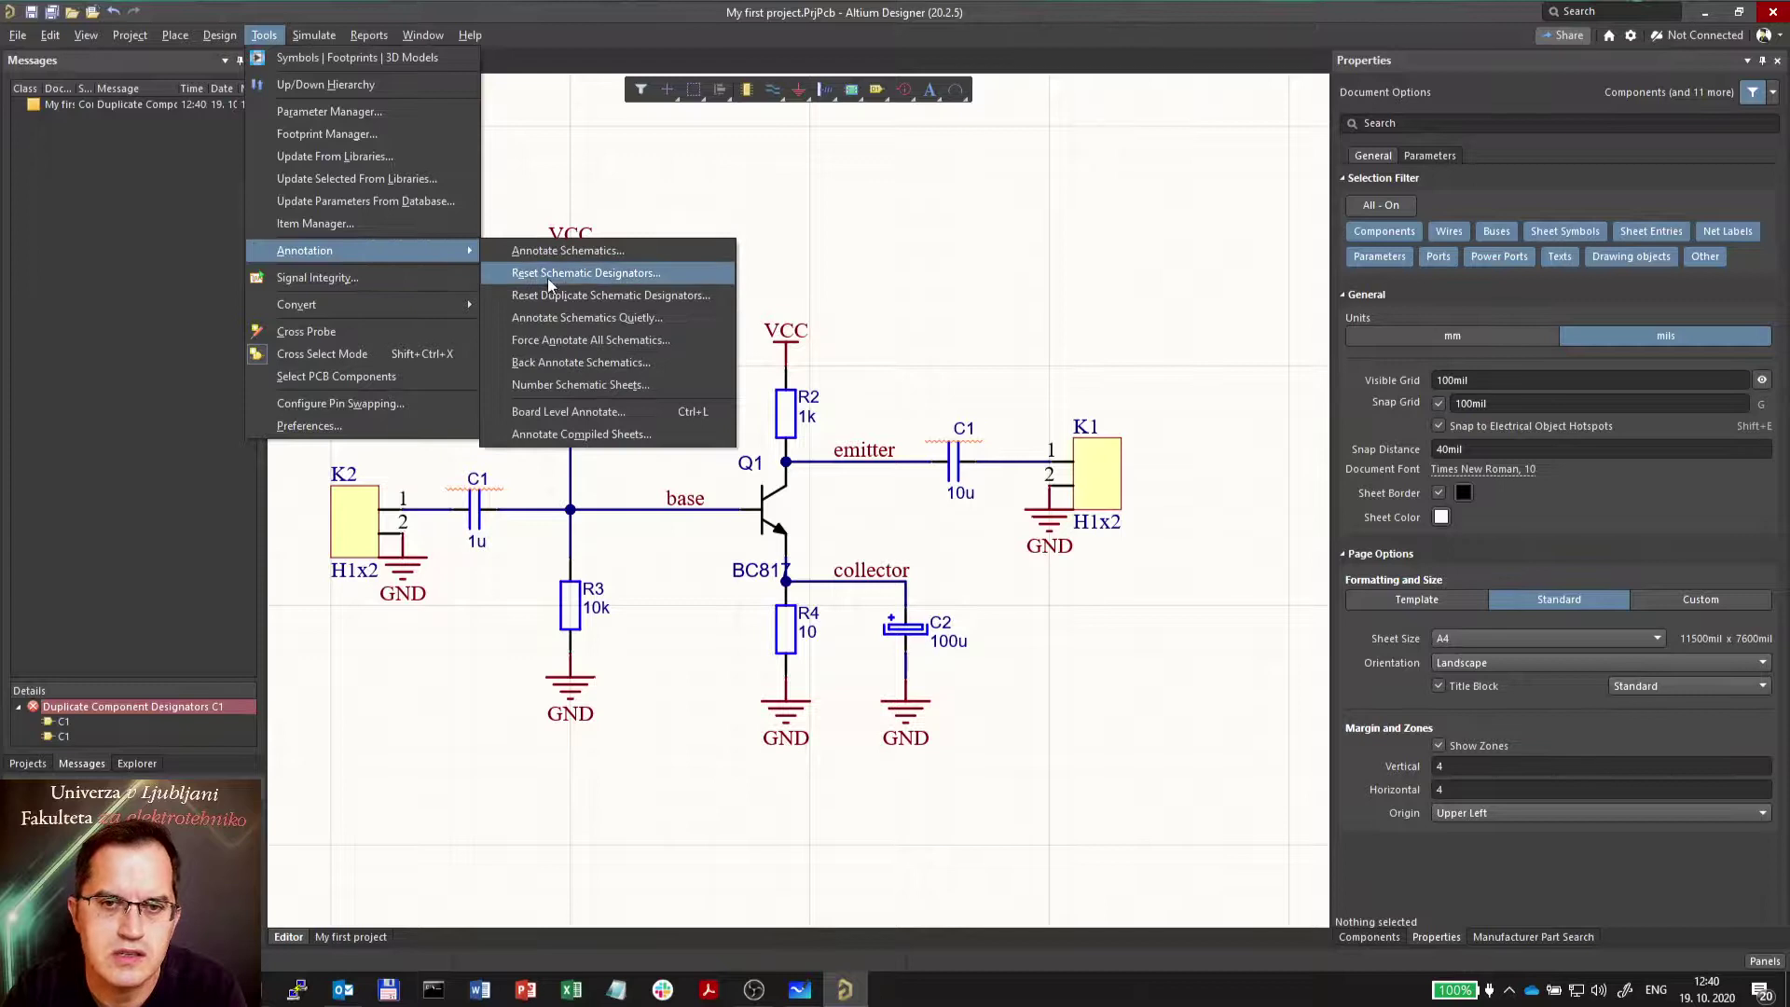
click(593, 321)
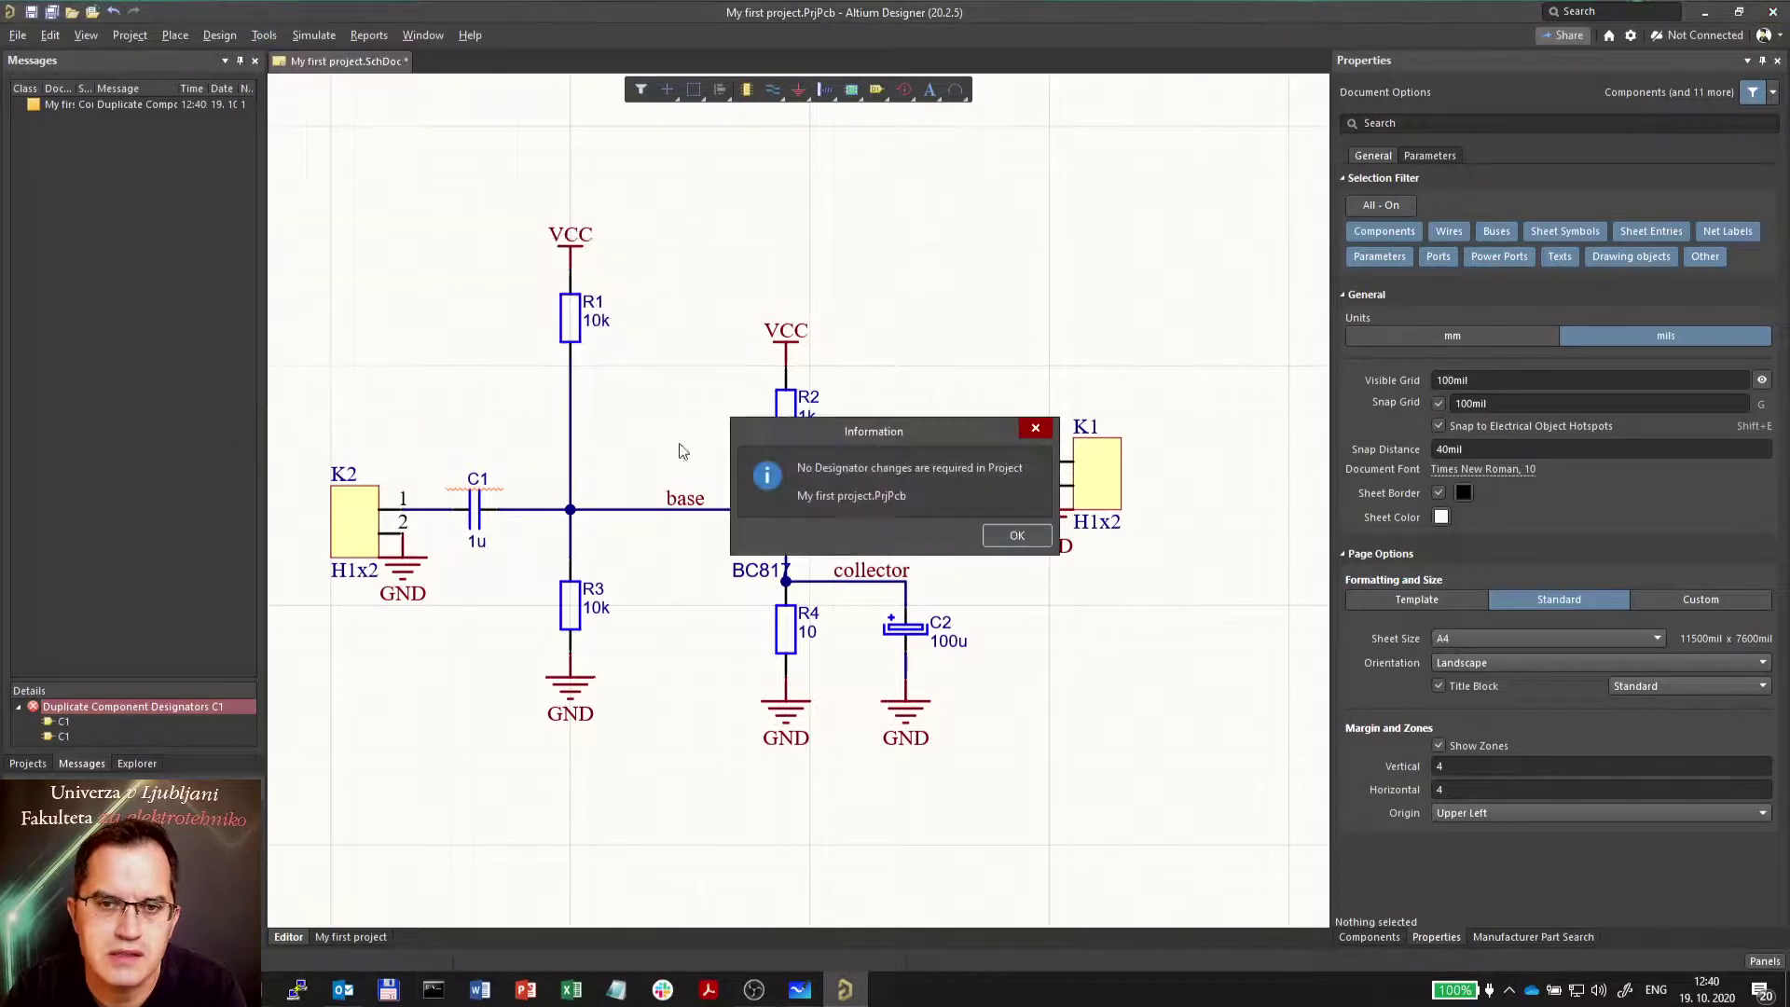
click(1009, 538)
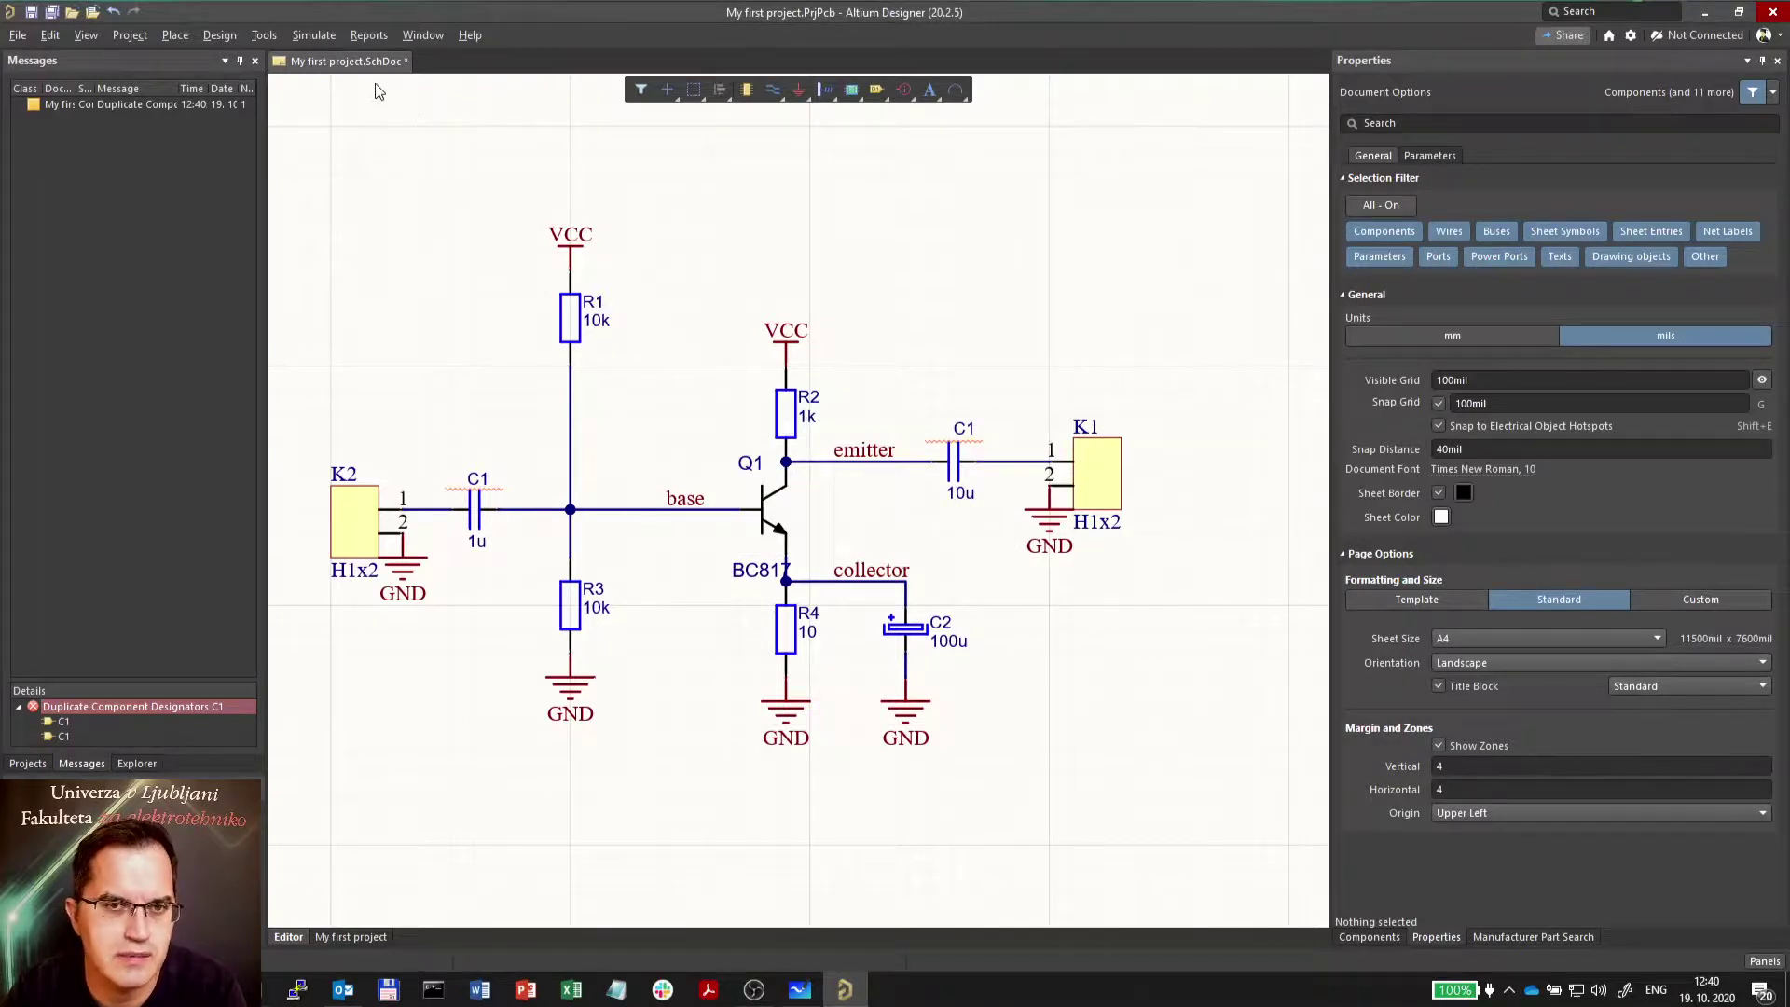
Force-annotate all schematics, renumbering the base capacitor to C2 and the 100u capacitor to C3.
click(259, 35)
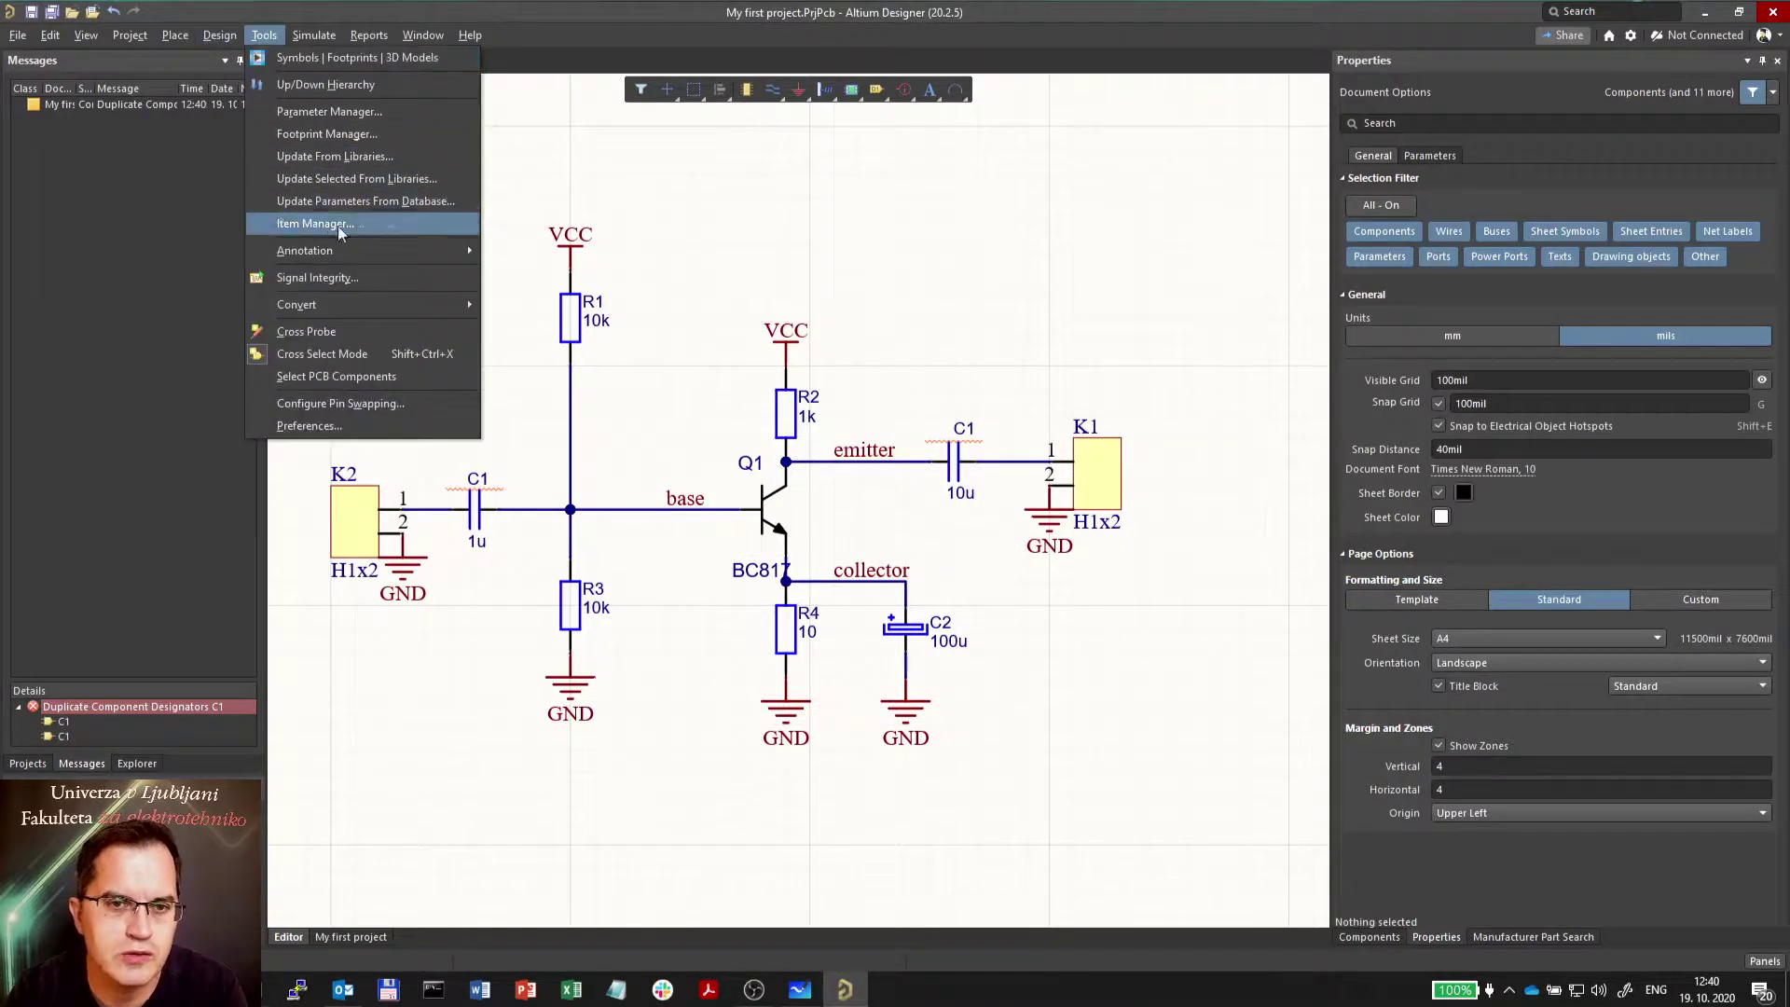
mouse_move(380, 252)
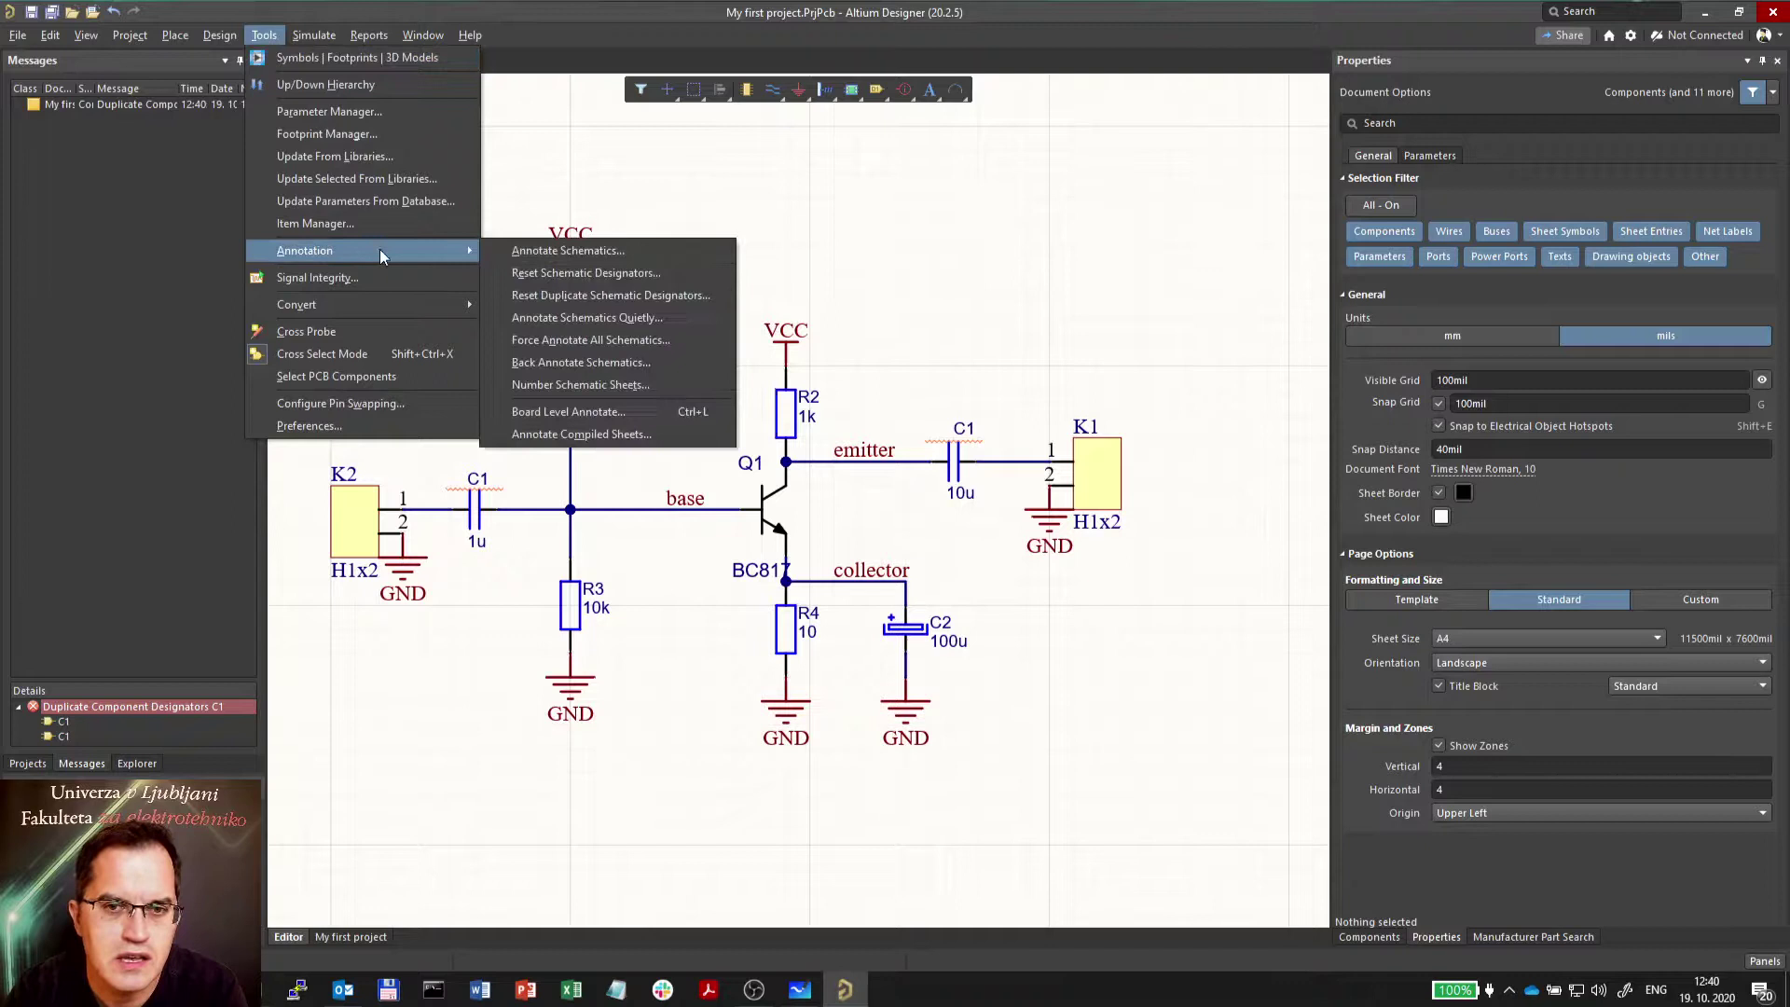
click(629, 341)
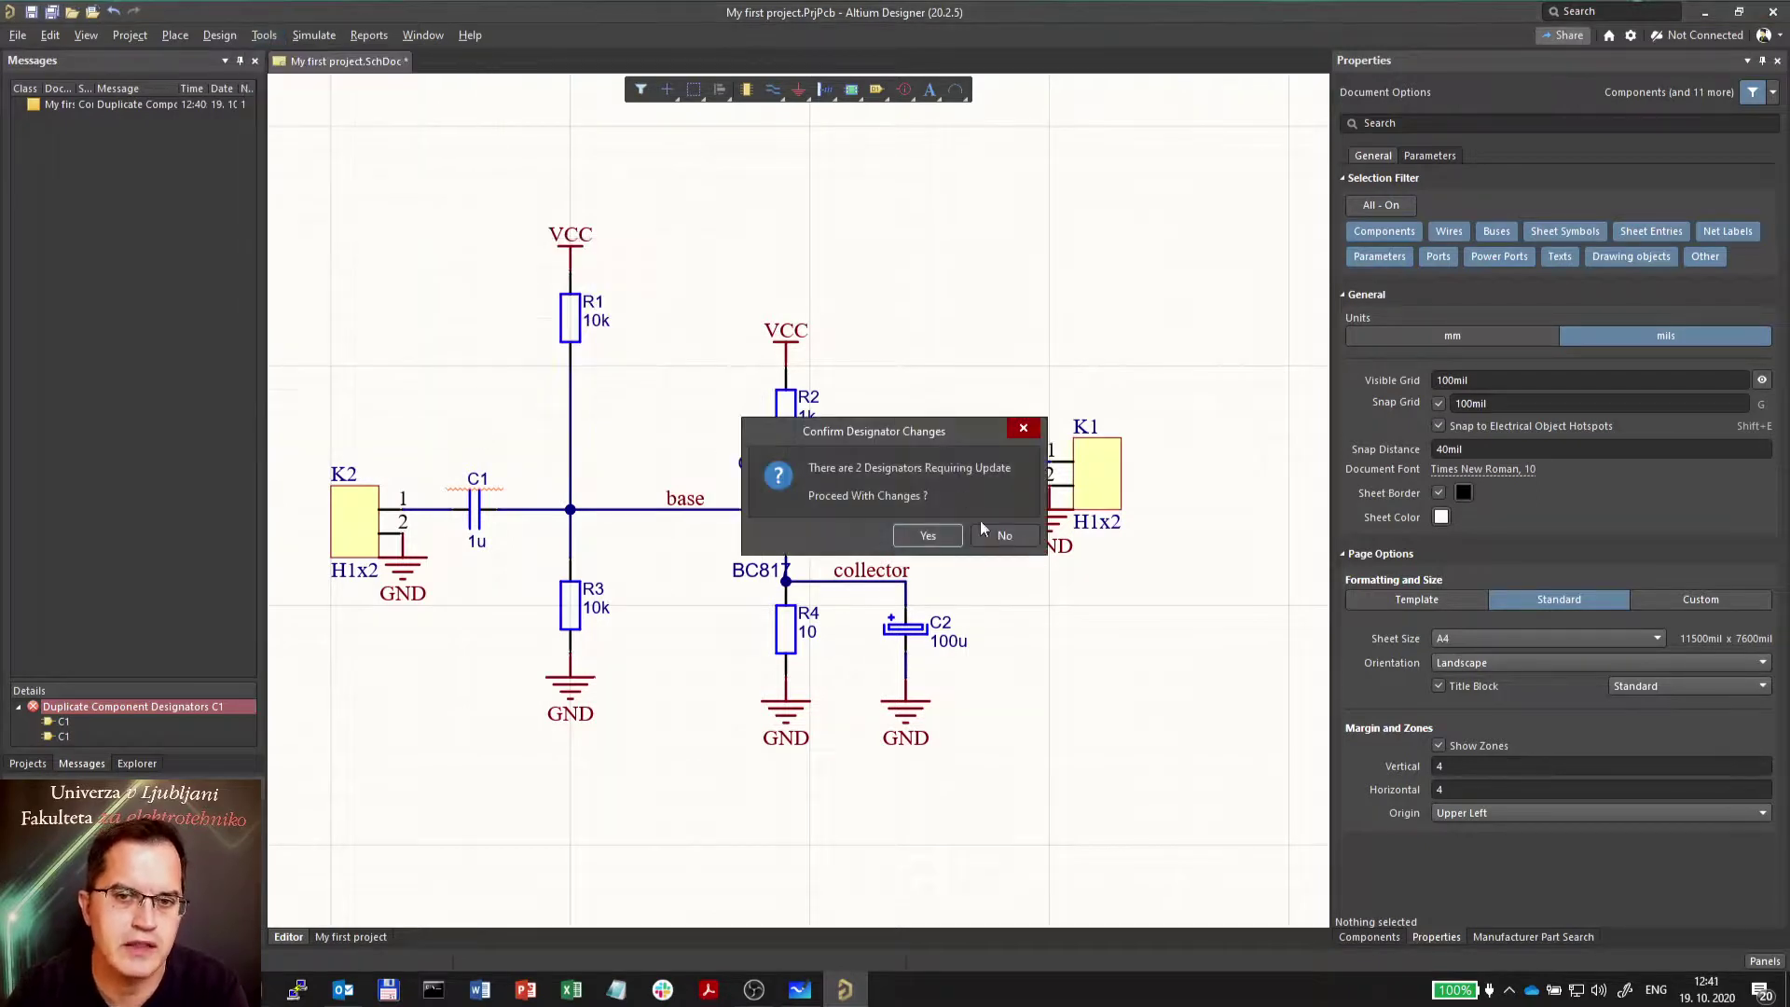
click(928, 535)
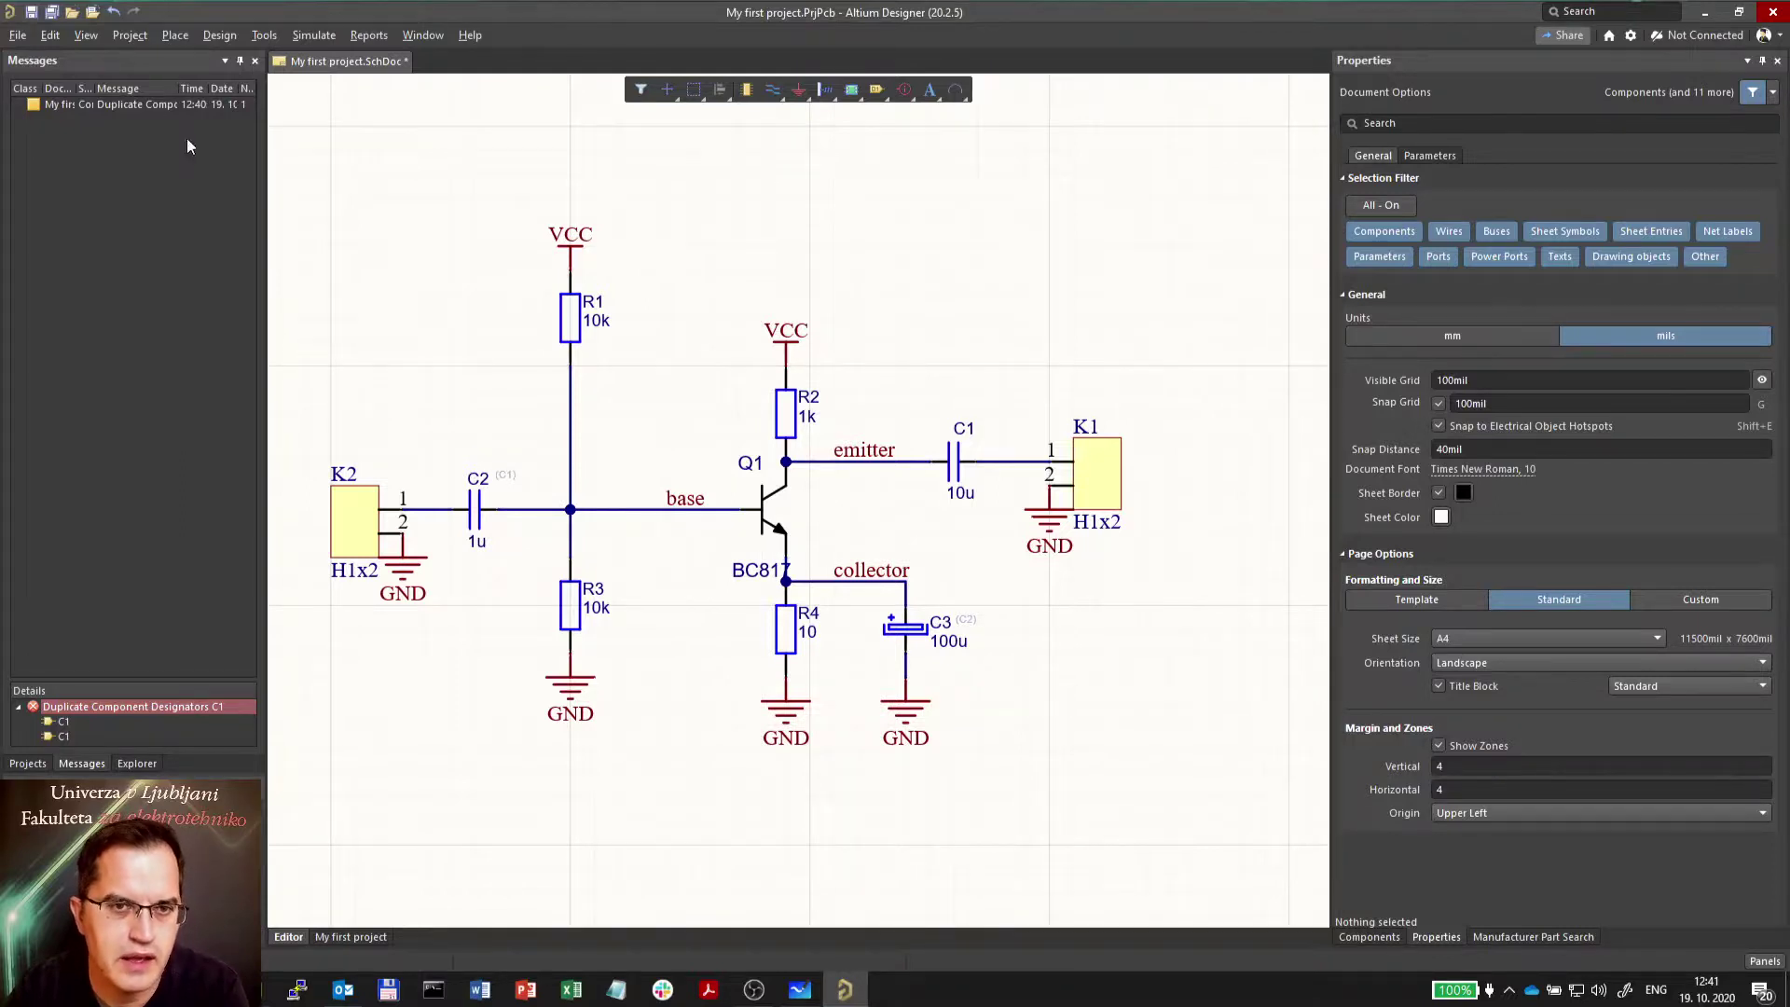
Revalidate My first project.PrjPcb and confirm the duplicate C1 error is gone from Messages.
click(27, 763)
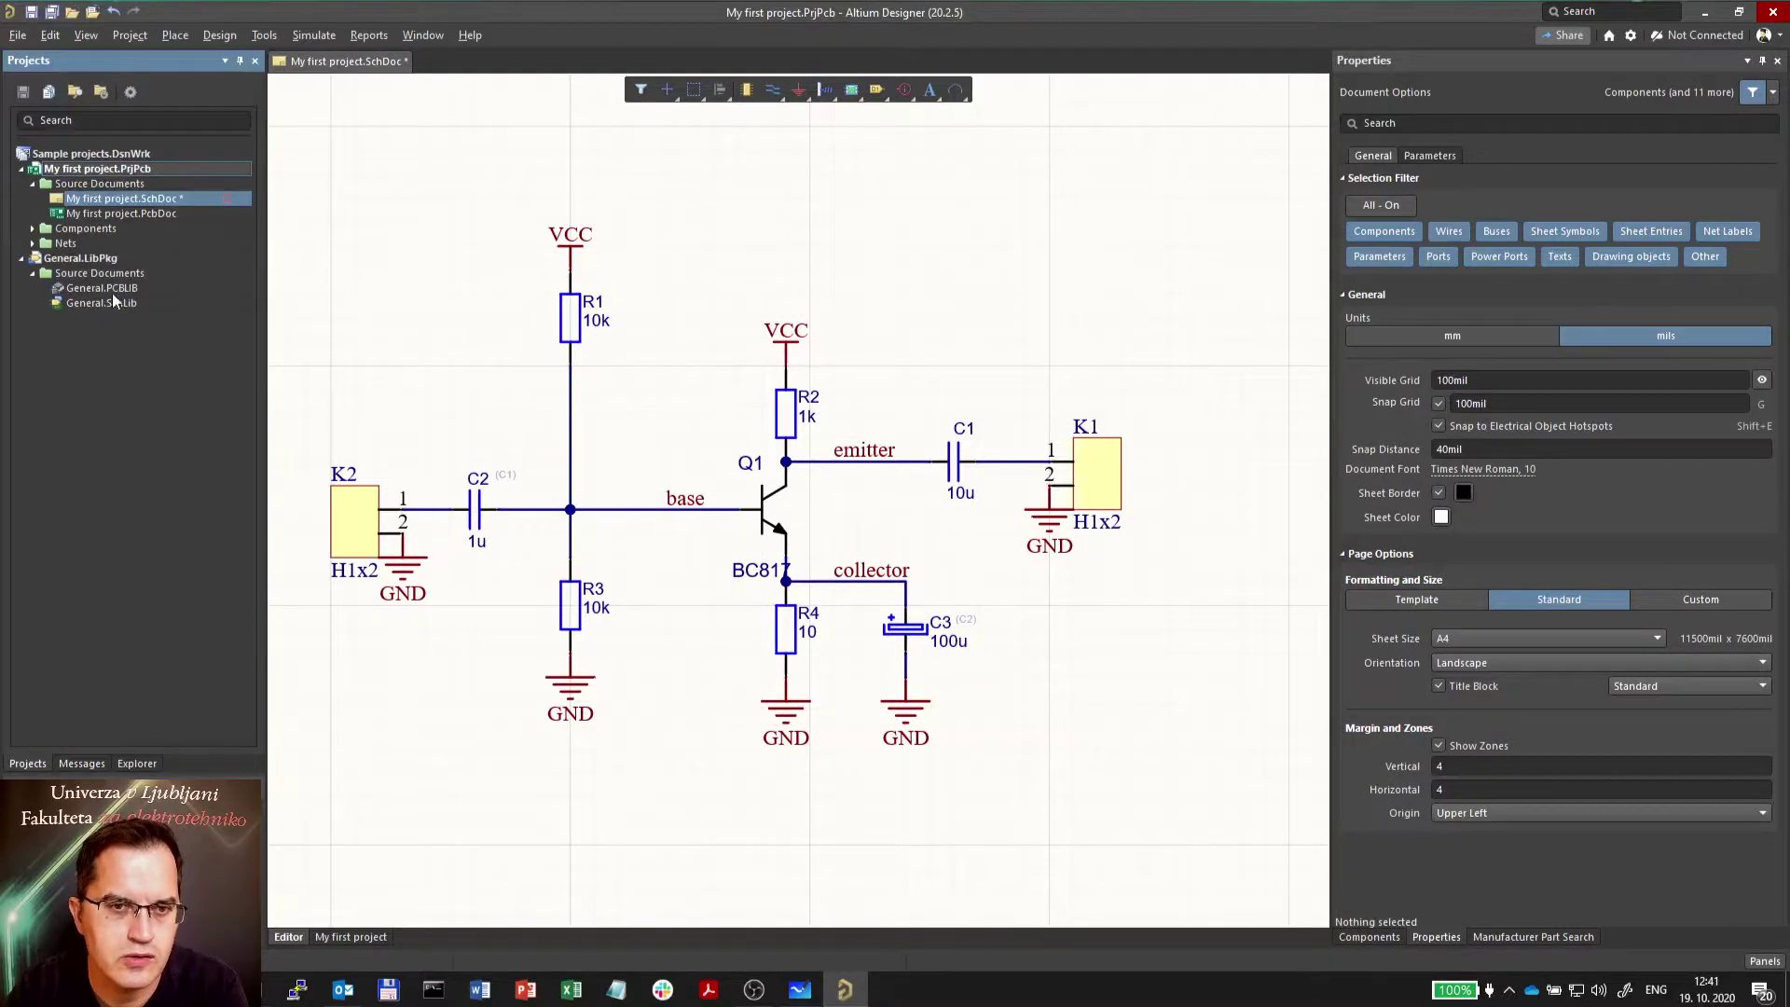
right_click(100, 174)
key(Escape)
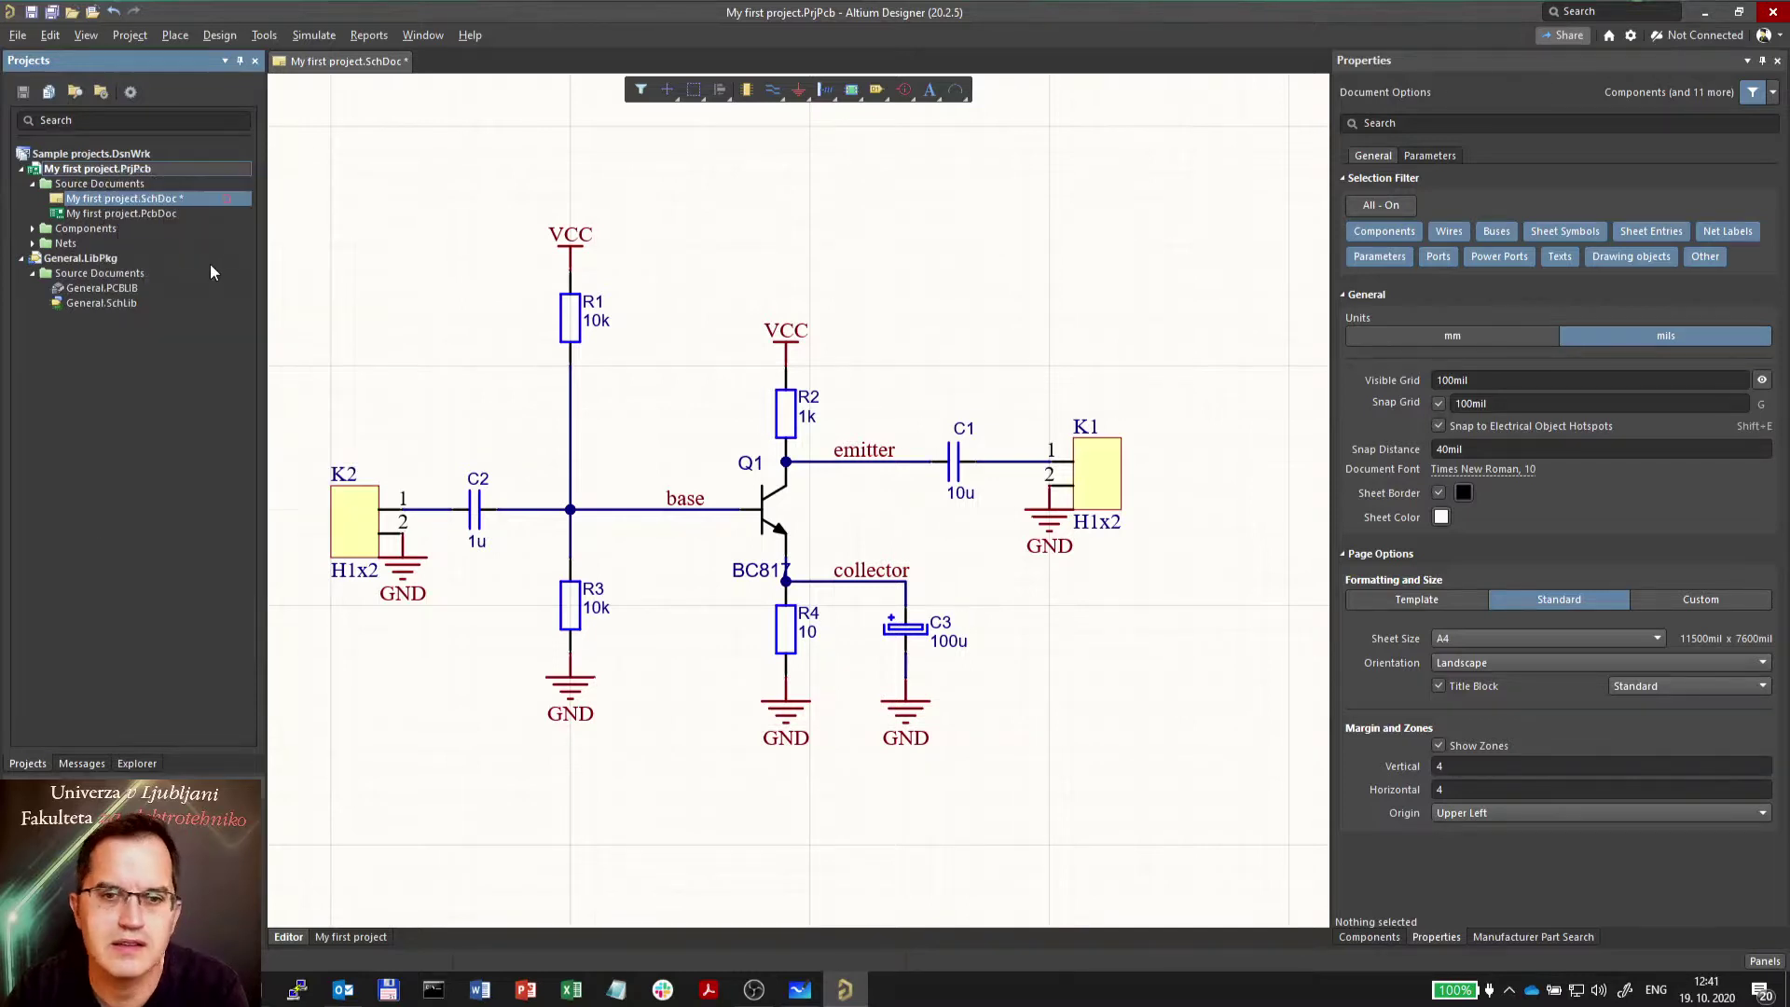
right_click(210, 265)
key(Escape)
click(451, 186)
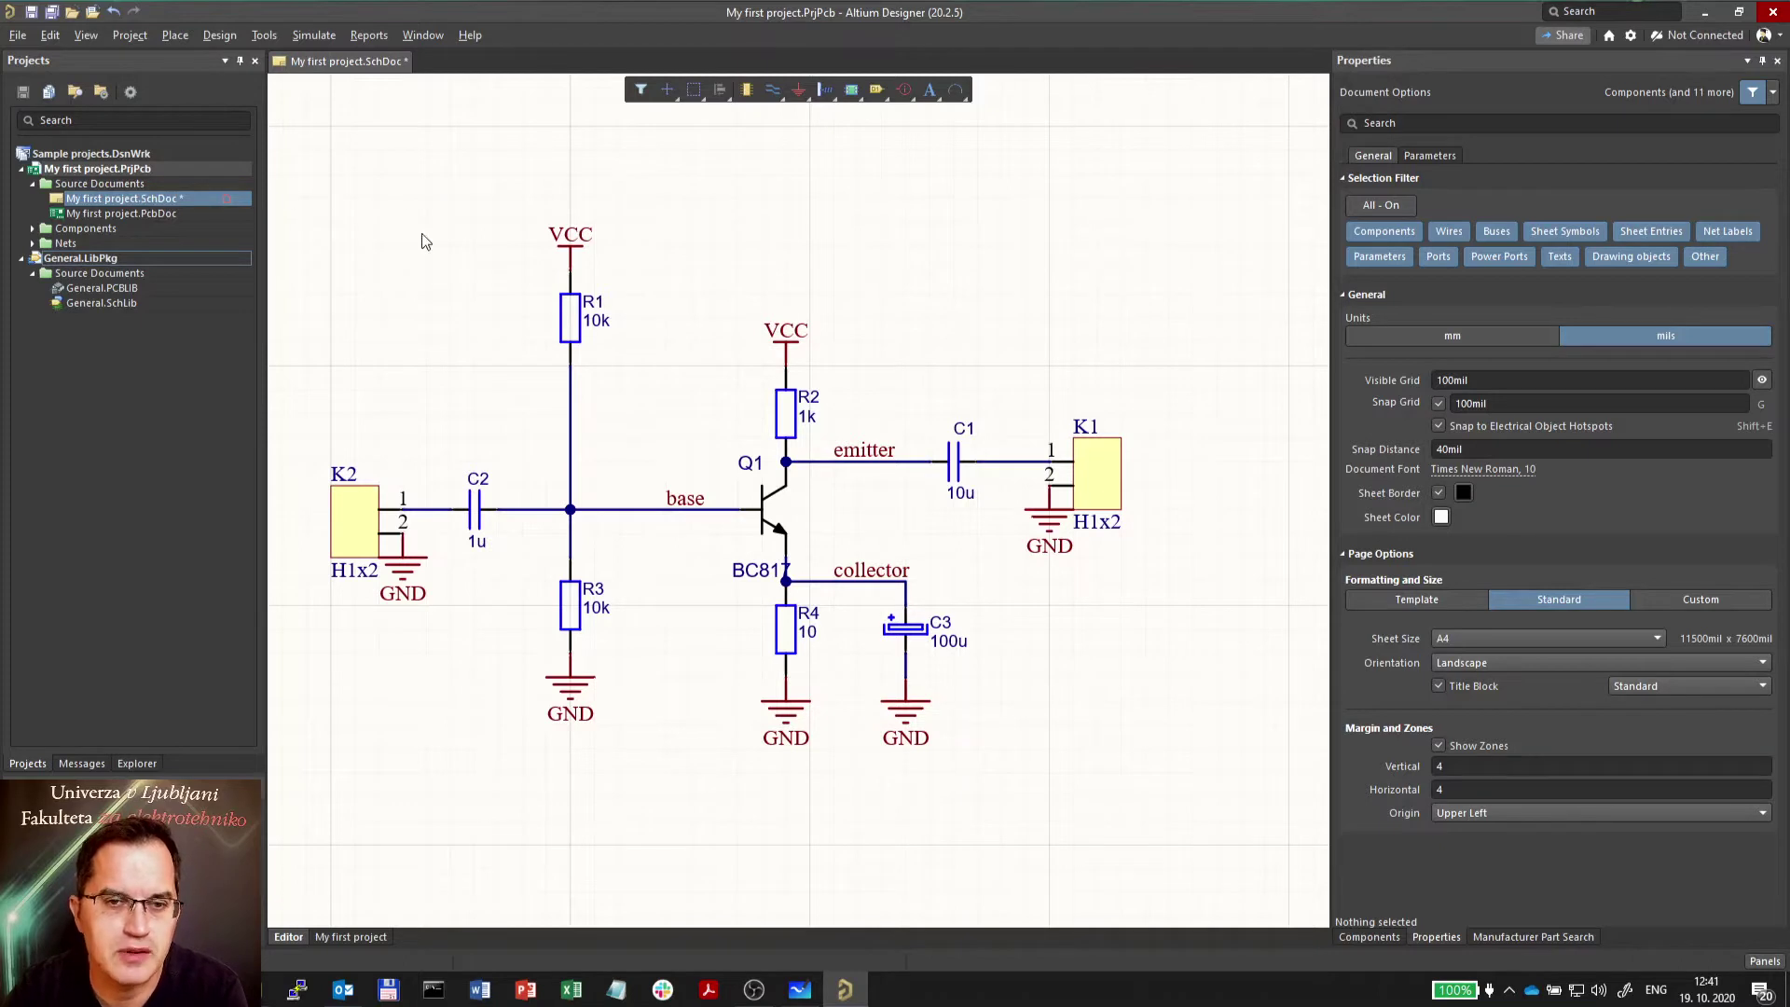
click(76, 764)
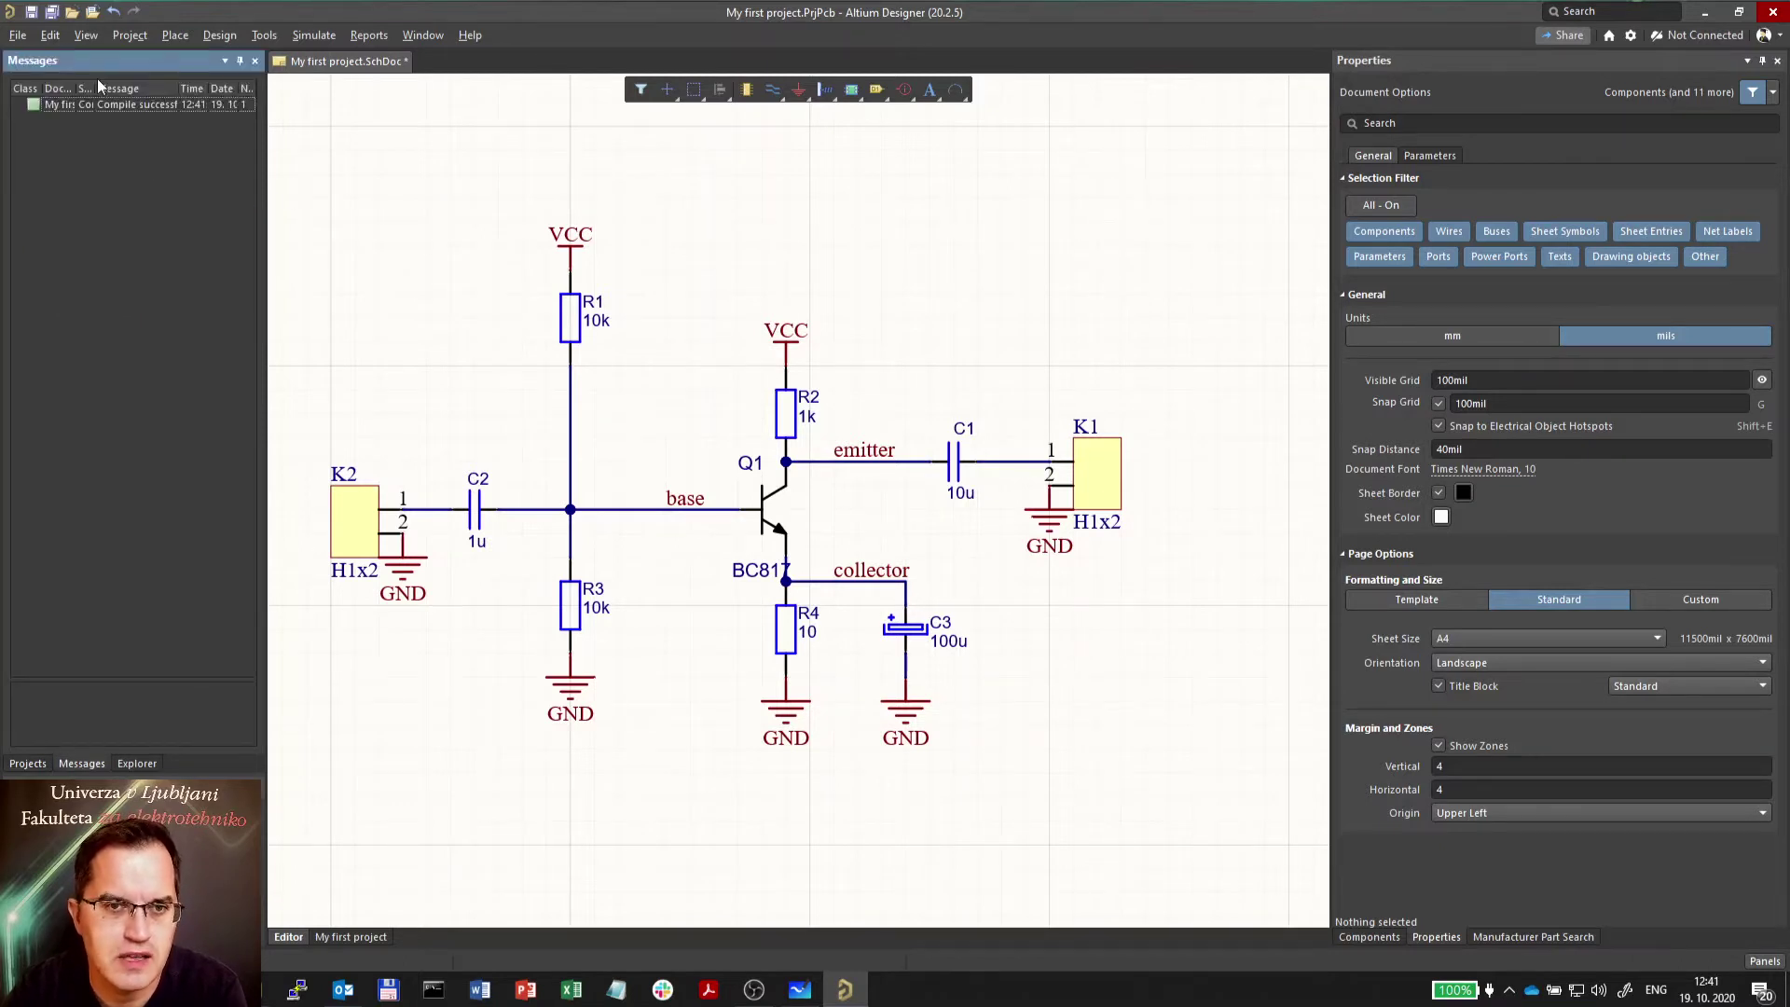